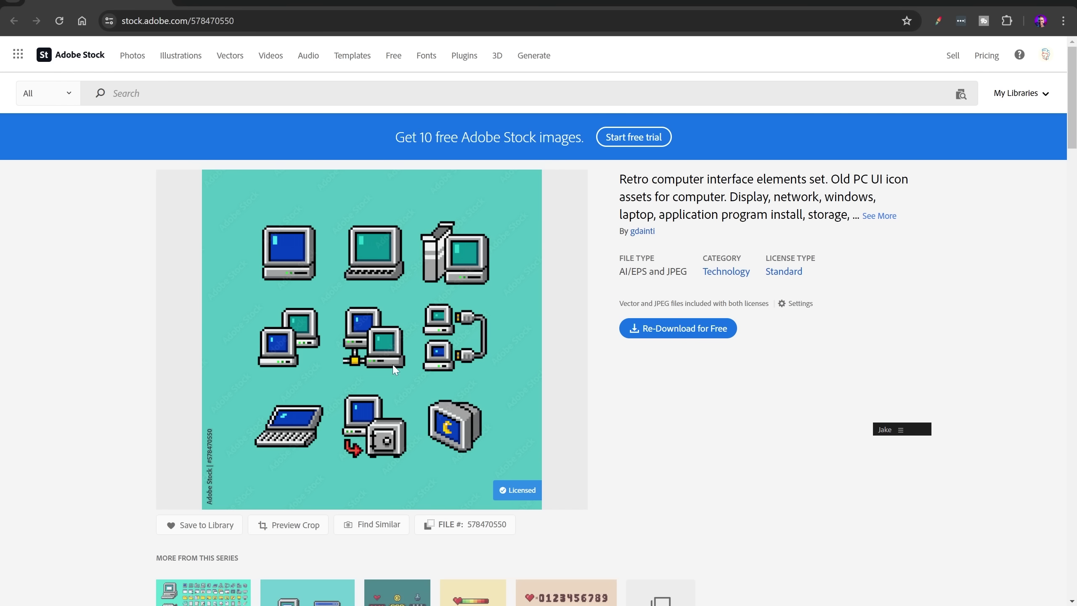
# Check the reference images, then select Window 1 and zoom to 200% on the computer screen
pyautogui.click(212, 2)
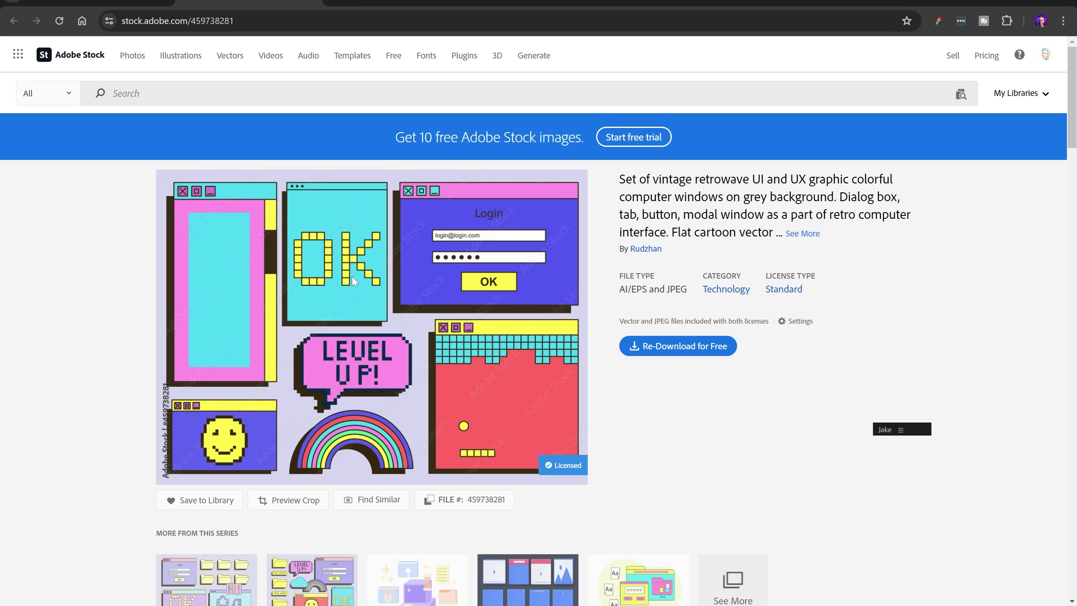
pyautogui.hotkey('ctrl', 'shift', 'Tab')
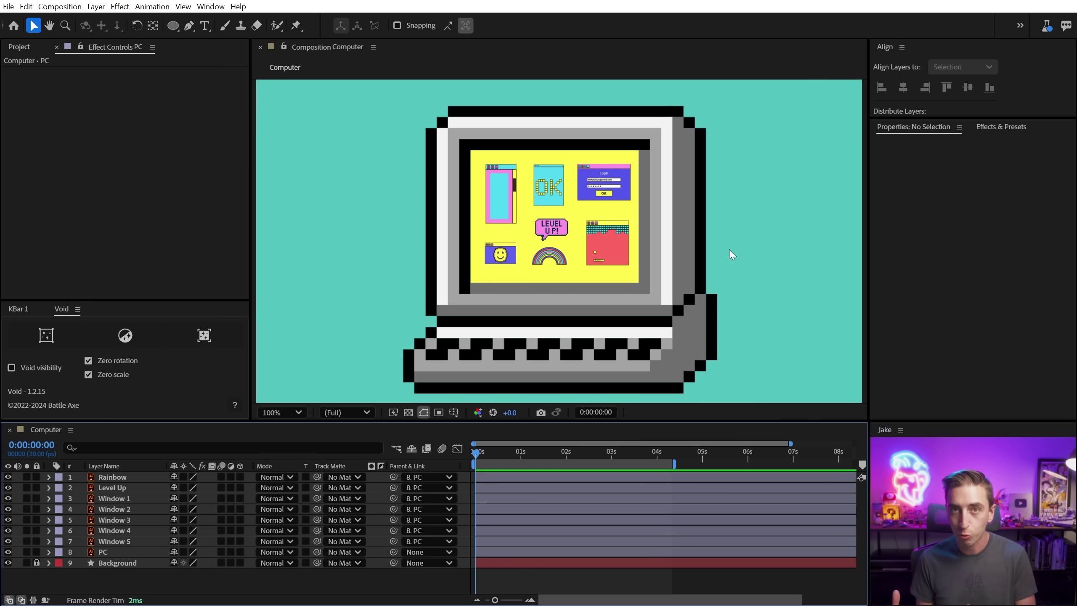
pyautogui.click(512, 189)
pyautogui.press('.')
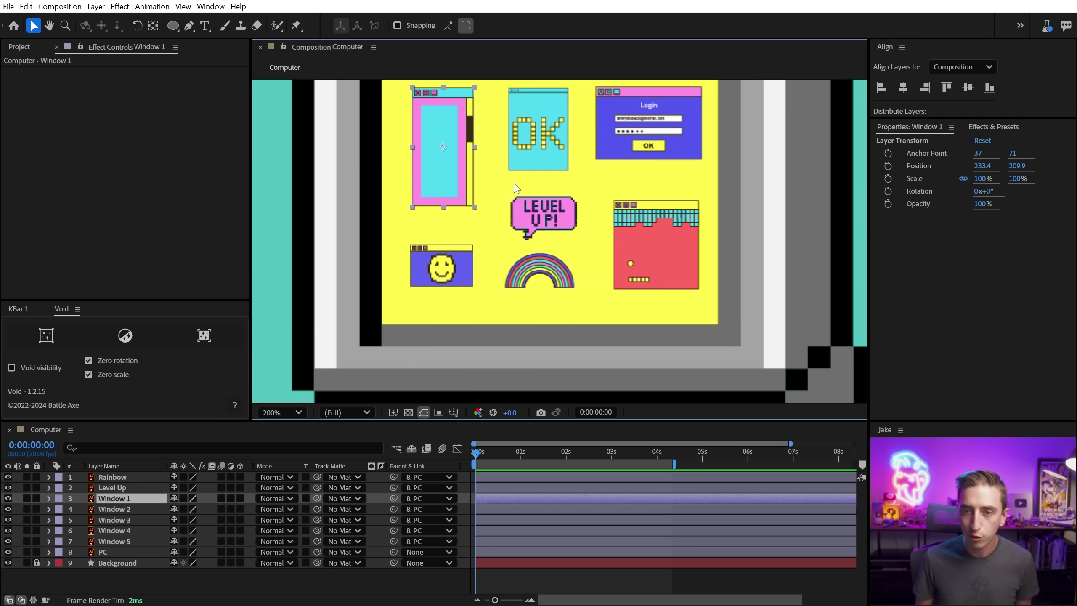
pyautogui.moveTo(495, 127); pyautogui.dragTo(559, 184)
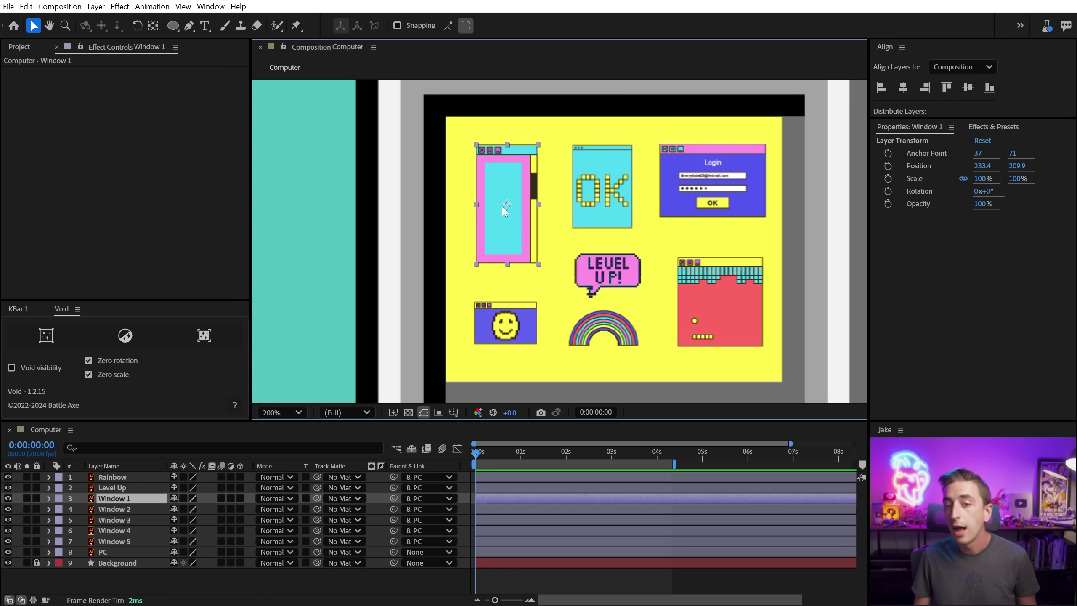
# Try moving Window 1's anchor point to its top edge and squashing it vertically
pyautogui.press('y')
pyautogui.moveTo(506, 204); pyautogui.dragTo(512, 147)
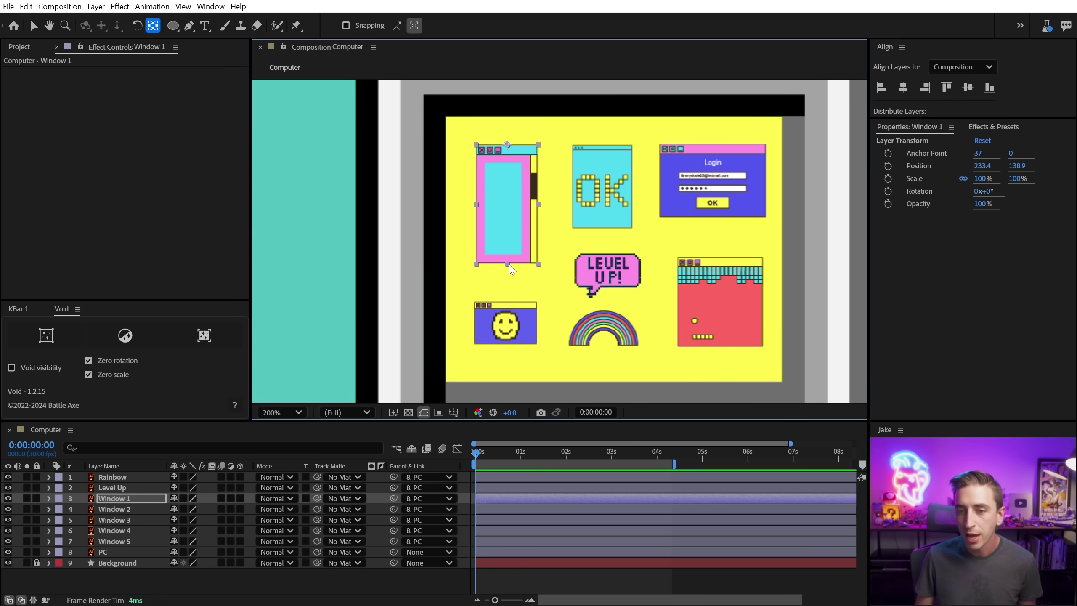
pyautogui.press('v')
pyautogui.moveTo(508, 263); pyautogui.dragTo(505, 223)
# Undo the squash, recentre Window 1's anchor point, and bring up the quick effect search
pyautogui.press('s')
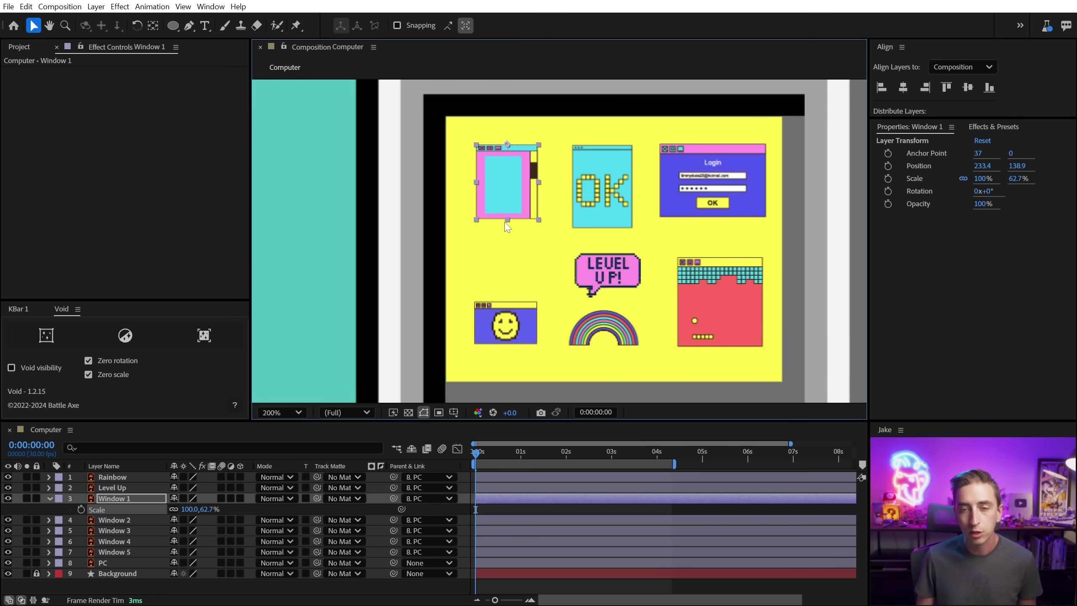
pyautogui.hotkey('ctrl', 'z')
pyautogui.hotkey('ctrl', 'z')
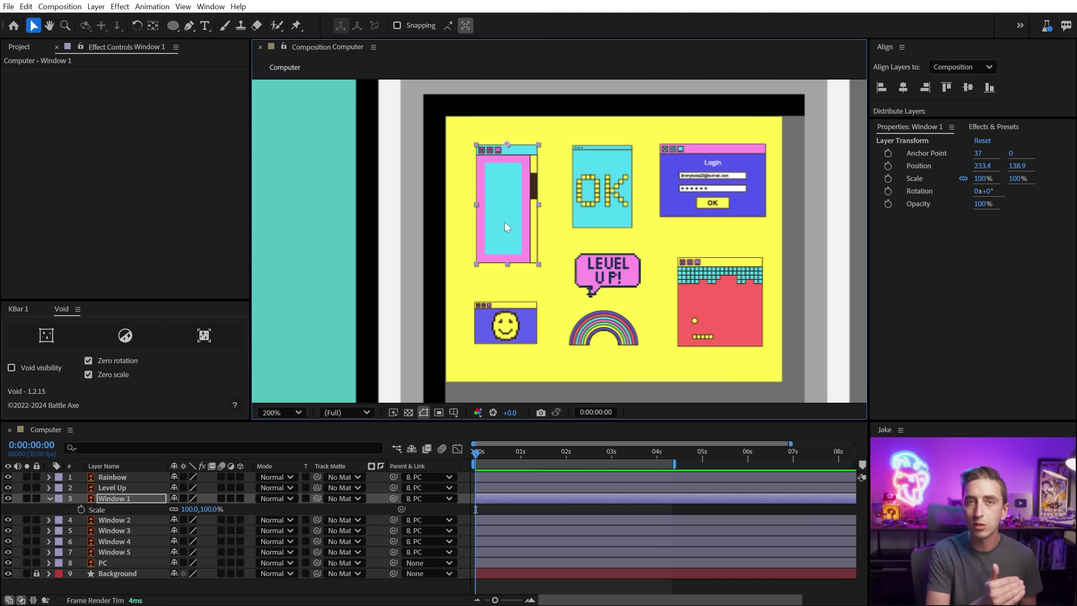
pyautogui.hotkey('ctrl', 'alt', 'Home')
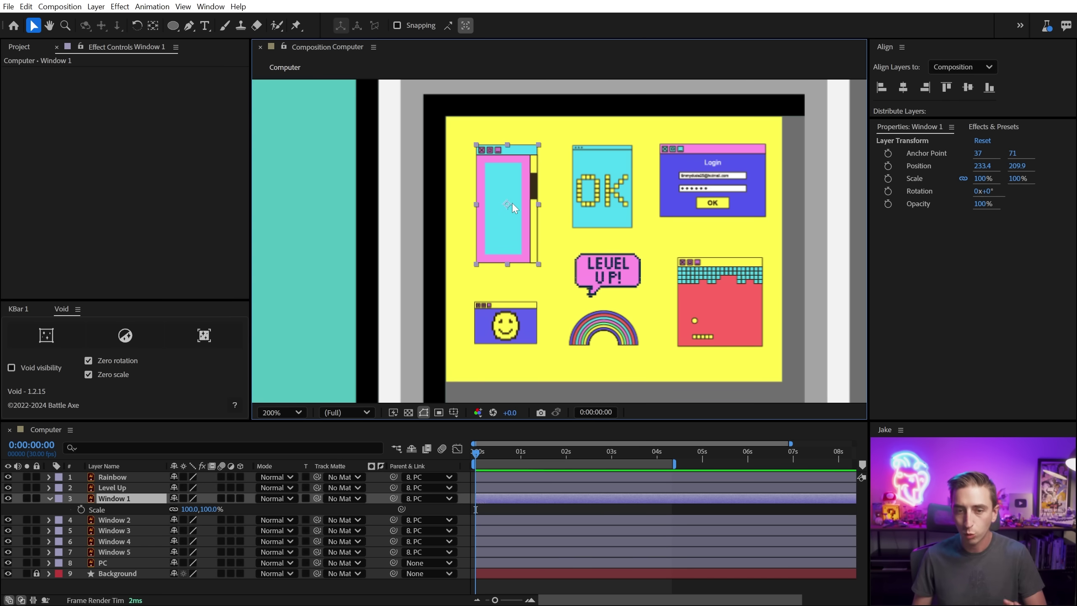
pyautogui.click(122, 500)
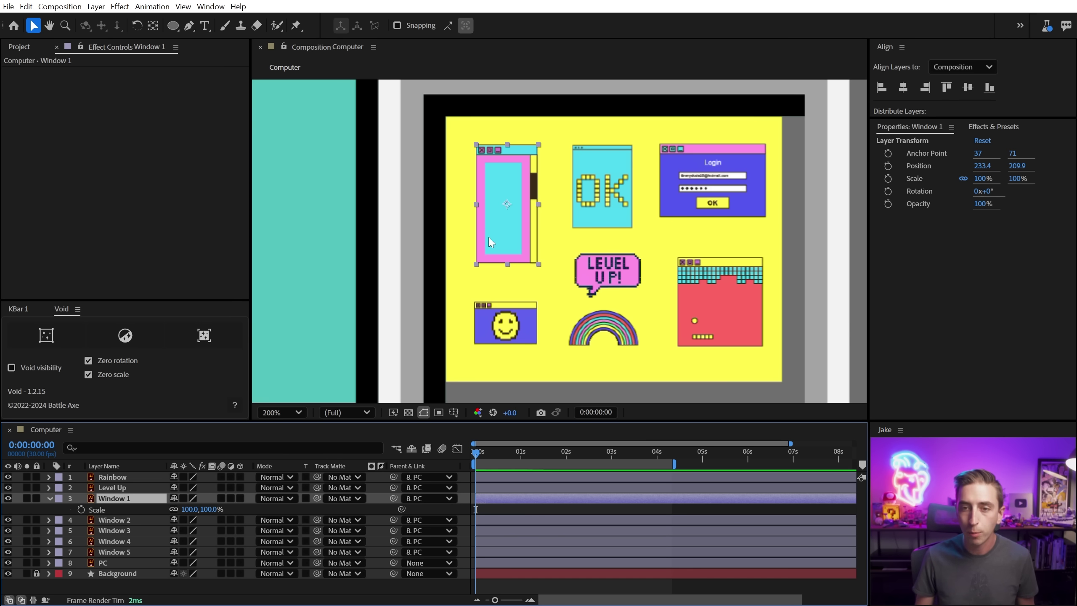
pyautogui.hotkey('ctrl', 'space')
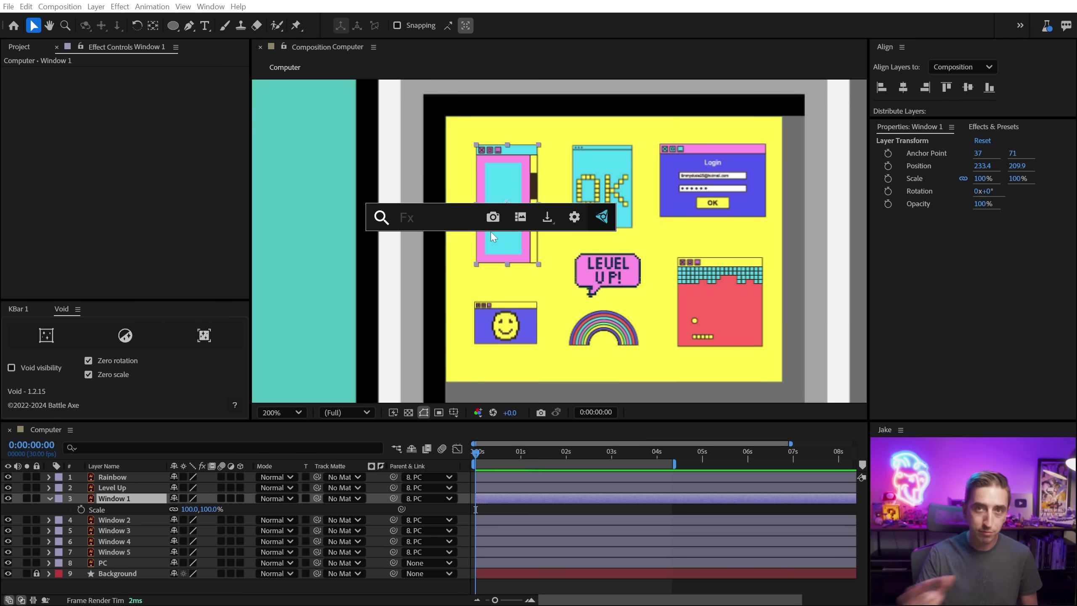
# Search 'transform' and apply the Transform effect to Window 1
pyautogui.write('transform')
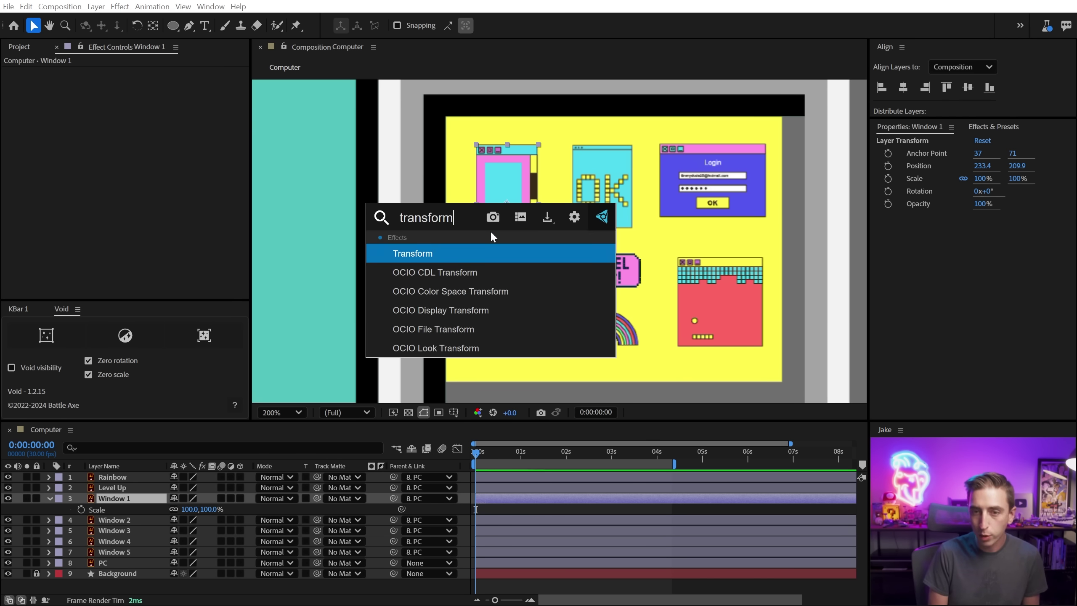
pyautogui.press('Return')
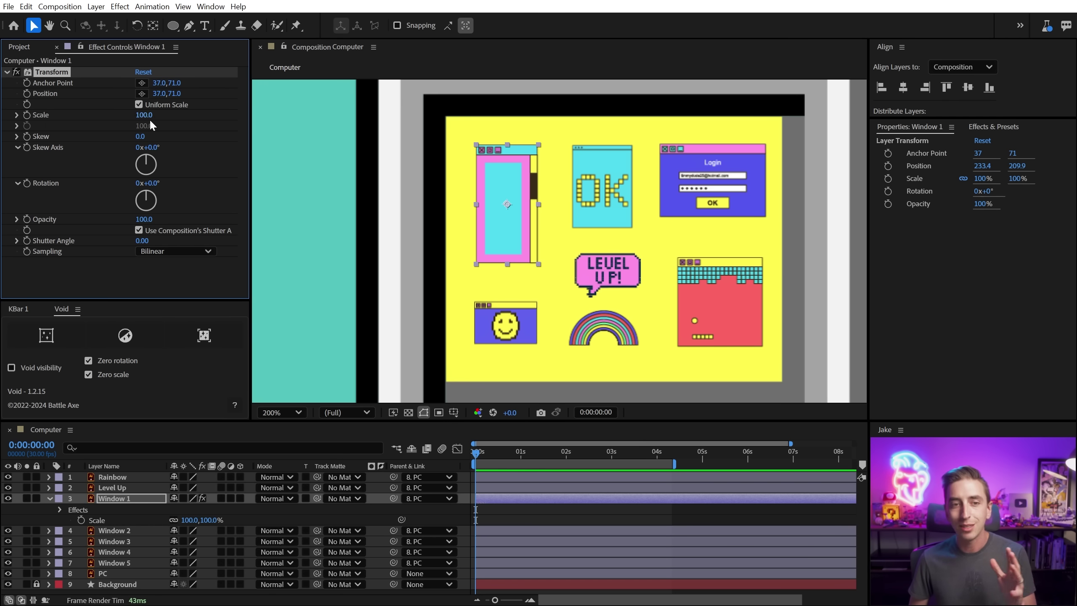
# Uncheck Uniform Scale on the Transform effect and undo a test width squeeze
pyautogui.click(139, 104)
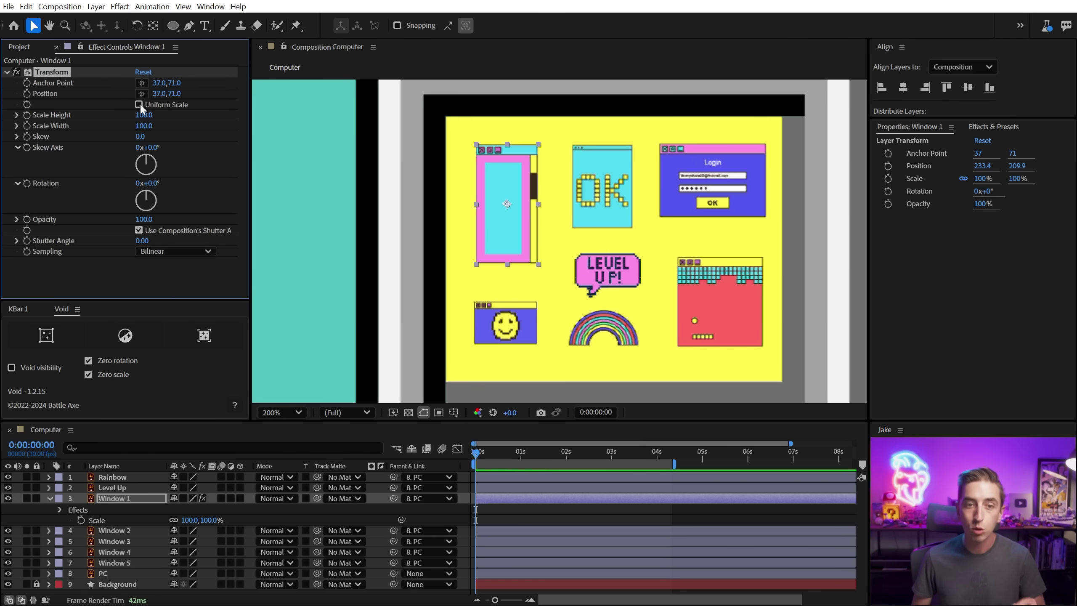
pyautogui.moveTo(145, 127); pyautogui.dragTo(132, 100)
pyautogui.hotkey('ctrl', 'z')
pyautogui.hotkey('ctrl', 'z')
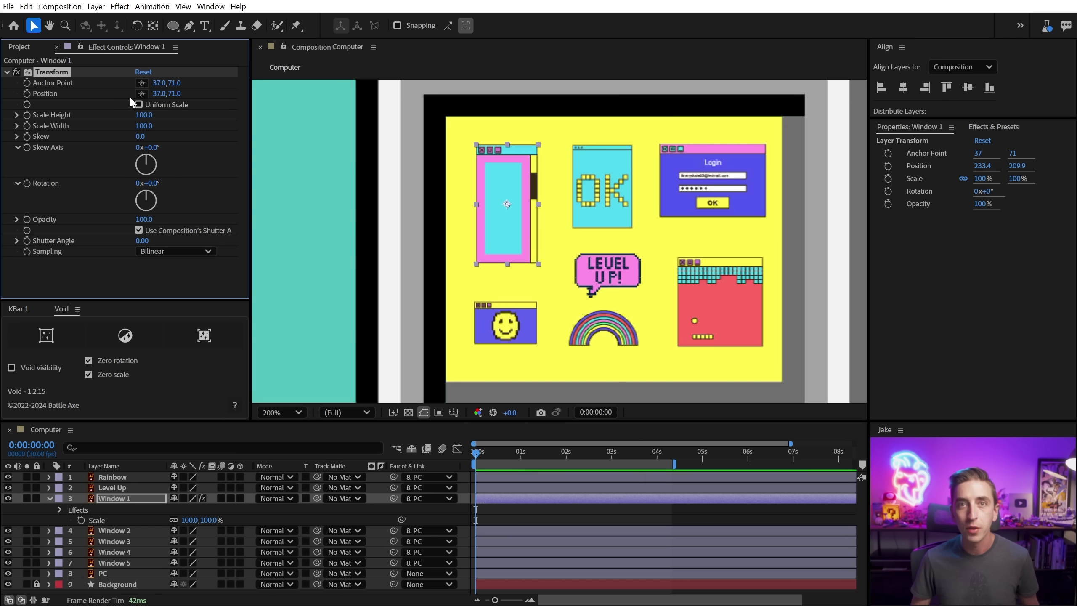
# Drag the effect's anchor point to Window 1's top edge, about 35.5, 3.0
pyautogui.click(50, 498)
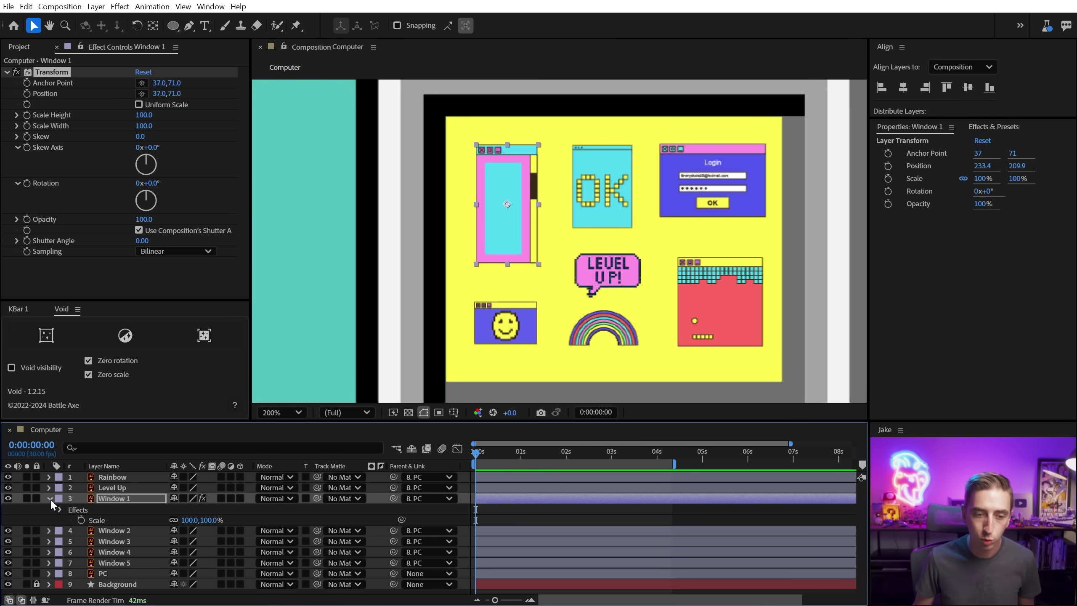
pyautogui.click(50, 498)
pyautogui.click(61, 520)
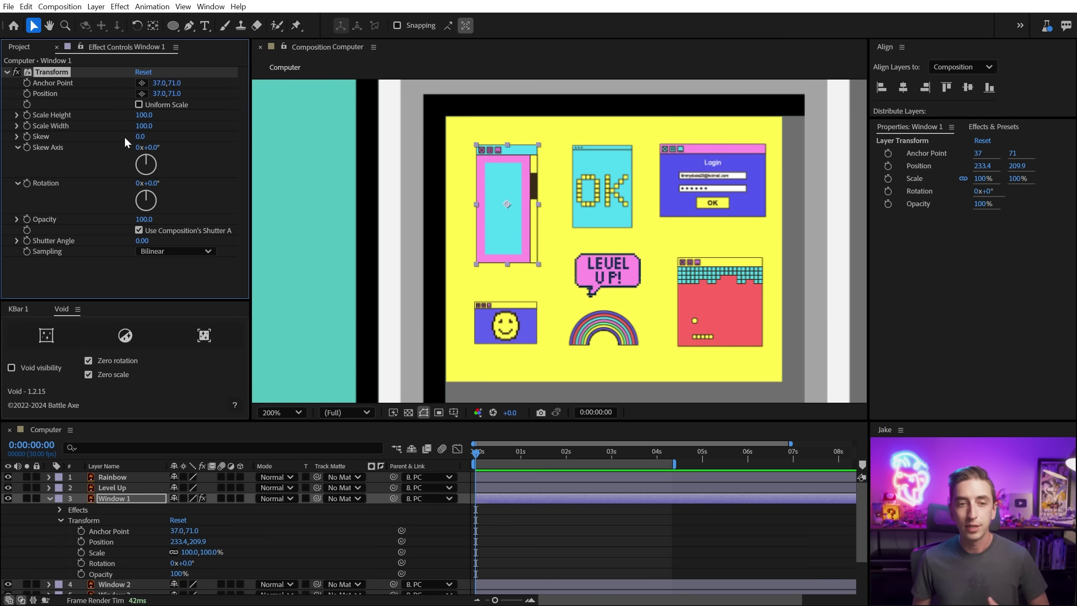
pyautogui.moveTo(174, 83); pyautogui.dragTo(168, 85)
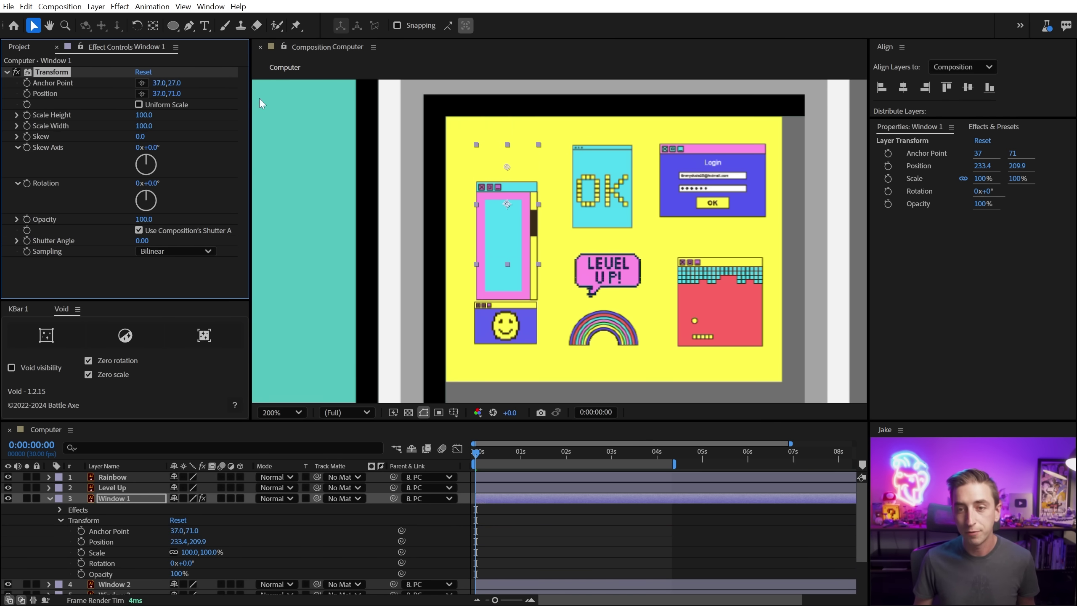
pyautogui.moveTo(507, 165)
pyautogui.mouseDown()
pyautogui.moveTo(522, 165)
pyautogui.moveTo(507, 149)
pyautogui.mouseUp()
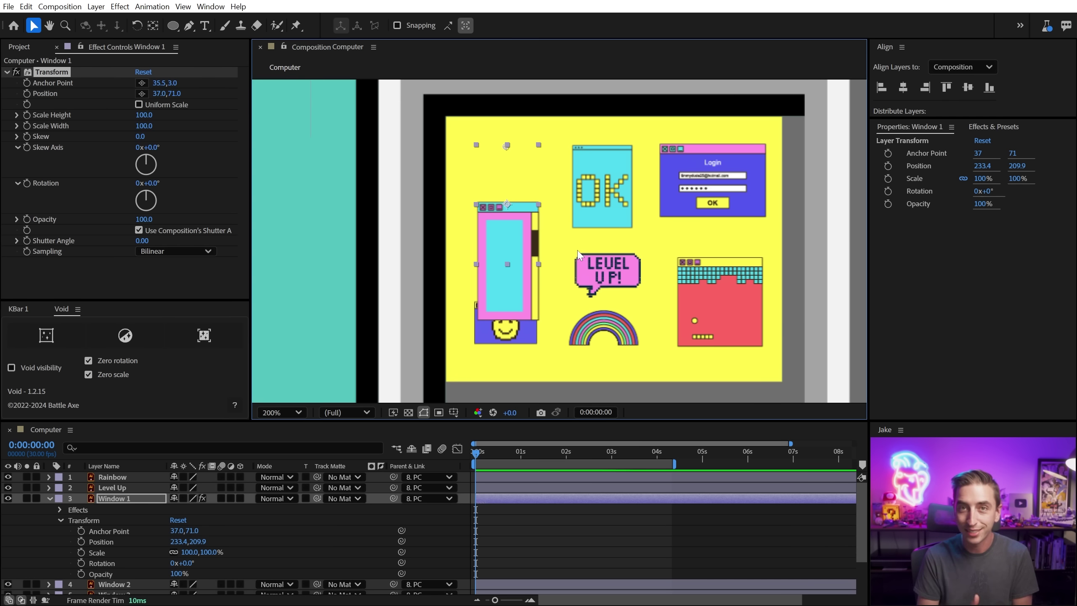
# Link the Transform effect's Position to its Anchor Point with an expression pick-whip
pyautogui.doubleClick(49, 86)
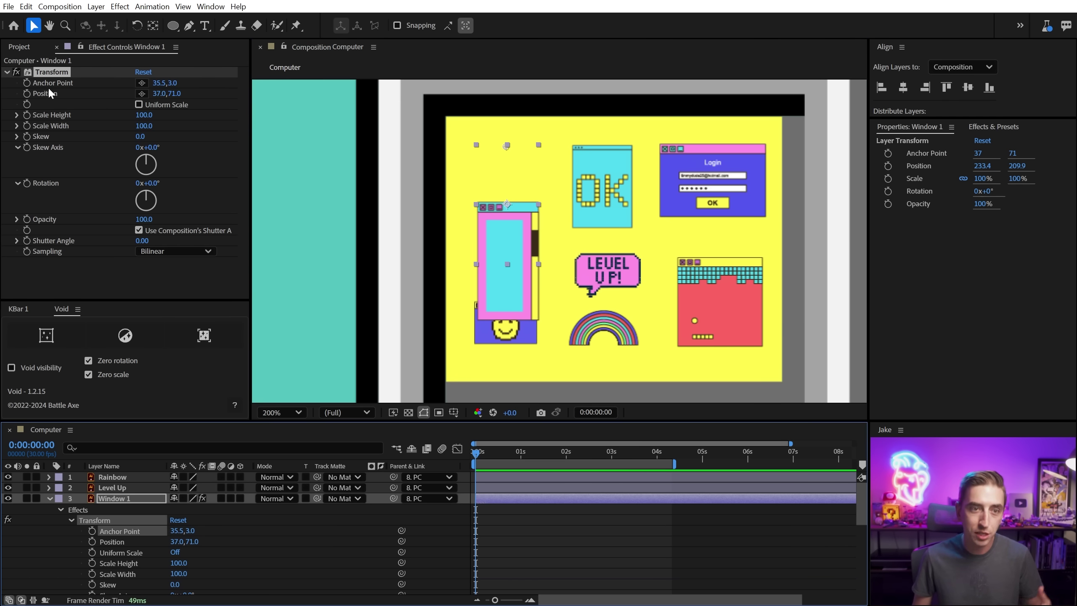
pyautogui.scroll(-3, 135, 549)
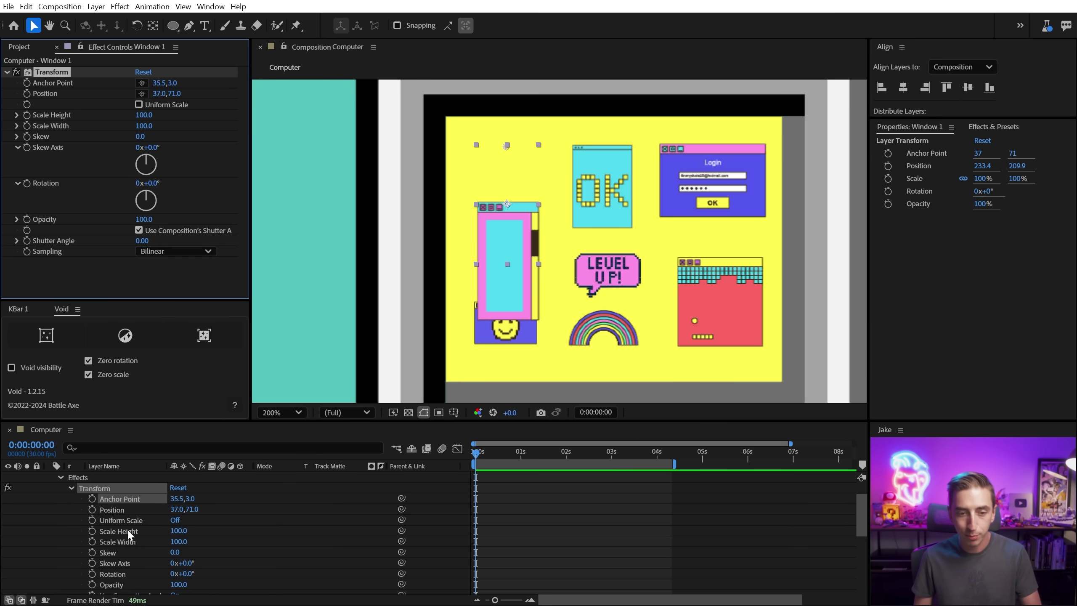
pyautogui.click(122, 513)
pyautogui.moveTo(397, 507); pyautogui.dragTo(135, 498)
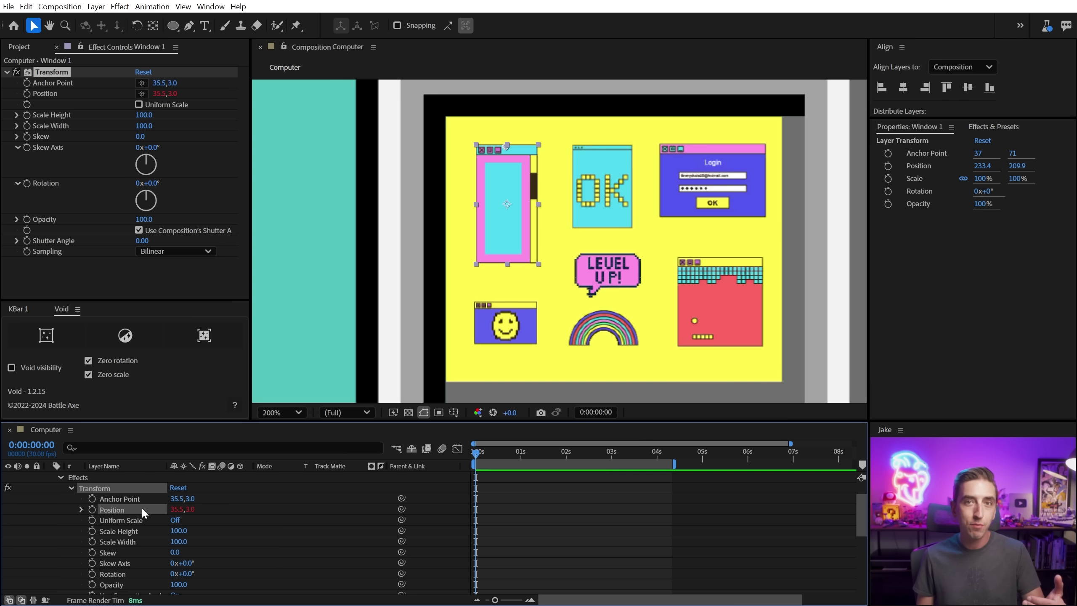
# Set the anchor at the top edge (37.5, 0.0), then test and undo height stretch and rotation
pyautogui.click(137, 499)
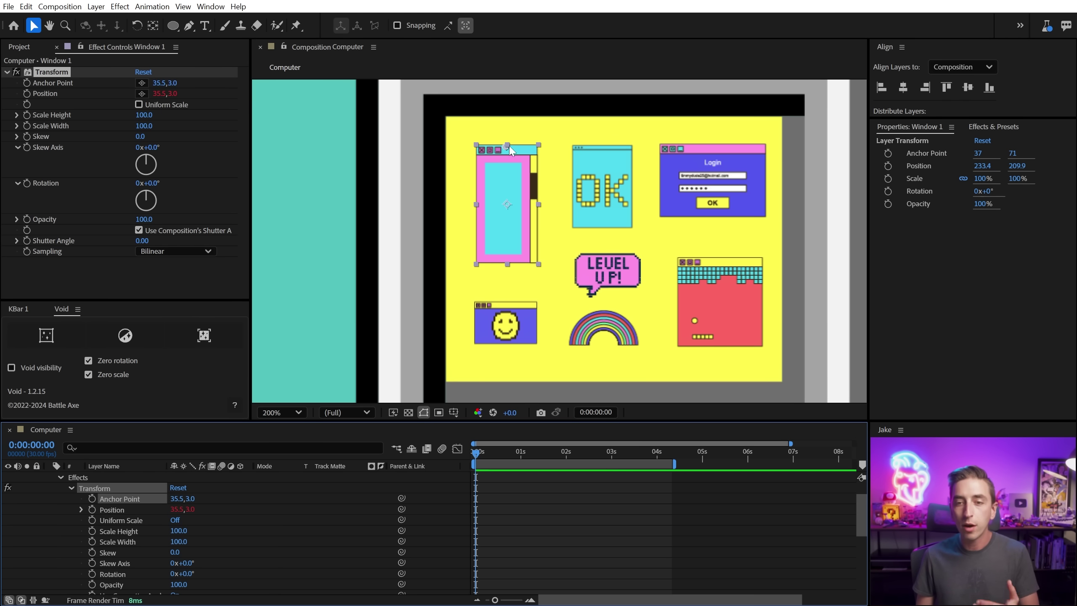
pyautogui.moveTo(506, 146)
pyautogui.mouseDown()
pyautogui.moveTo(452, 177)
pyautogui.moveTo(551, 199)
pyautogui.moveTo(512, 195)
pyautogui.moveTo(505, 226)
pyautogui.moveTo(517, 220)
pyautogui.moveTo(507, 143)
pyautogui.mouseUp()
pyautogui.moveTo(144, 114); pyautogui.dragTo(116, 112)
pyautogui.hotkey('ctrl', 'z')
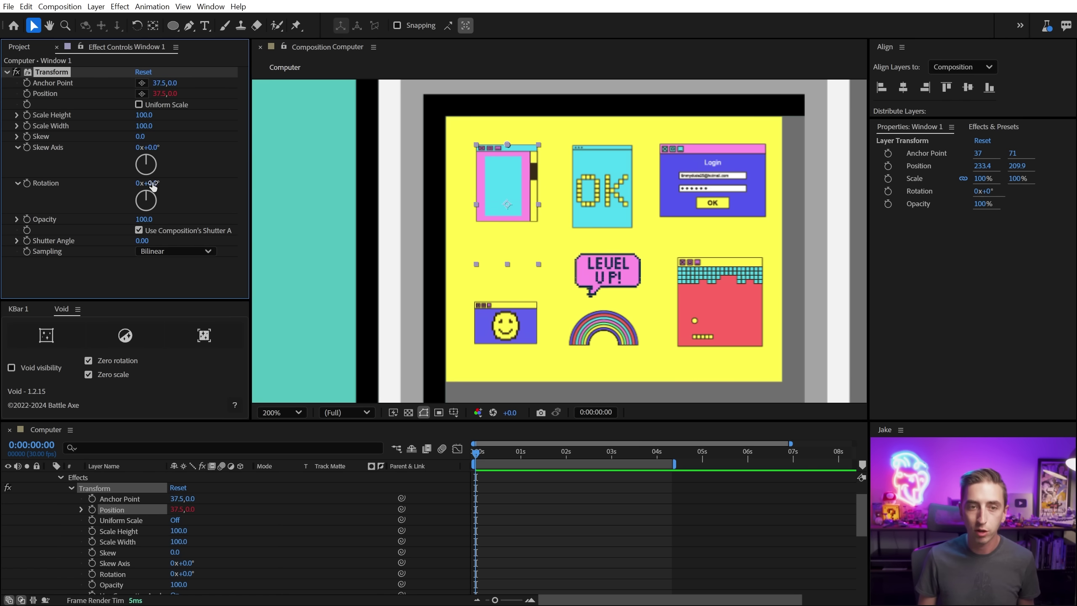
pyautogui.moveTo(147, 184)
pyautogui.mouseDown()
pyautogui.moveTo(168, 183)
pyautogui.moveTo(153, 183)
pyautogui.mouseUp()
pyautogui.hotkey('ctrl', 'z')
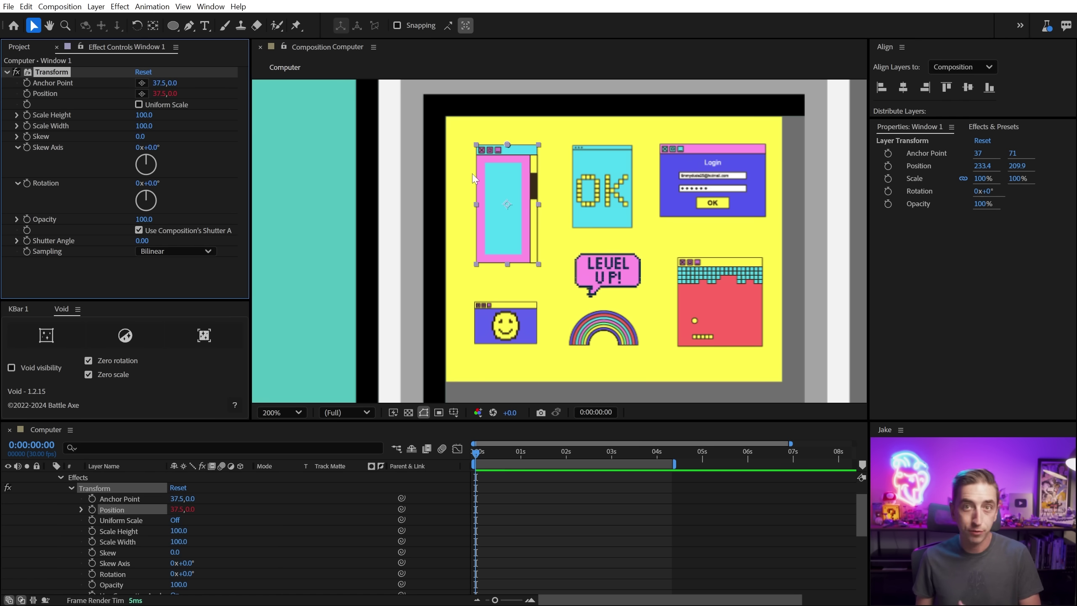
# Reset the Transform effect's anchor point to its default
pyautogui.rightClick(49, 81)
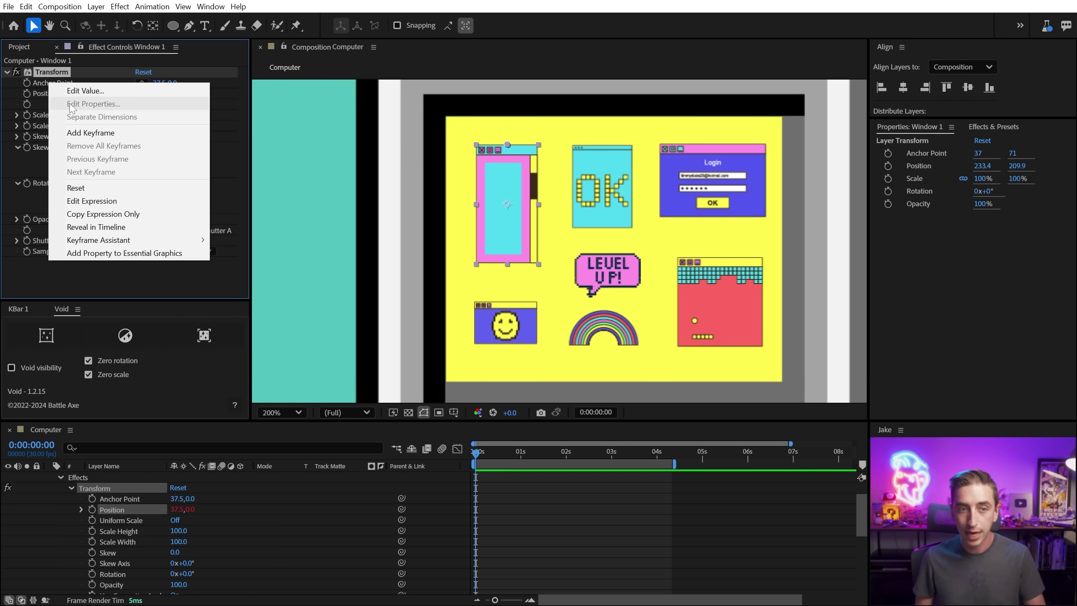
pyautogui.click(93, 190)
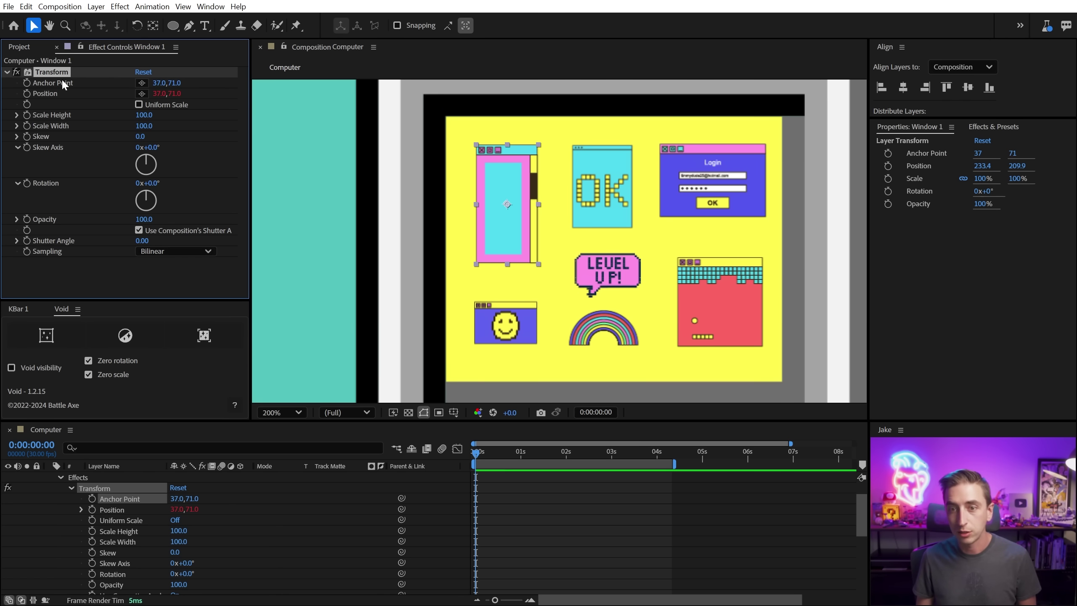
pyautogui.scroll(1, 181, 533)
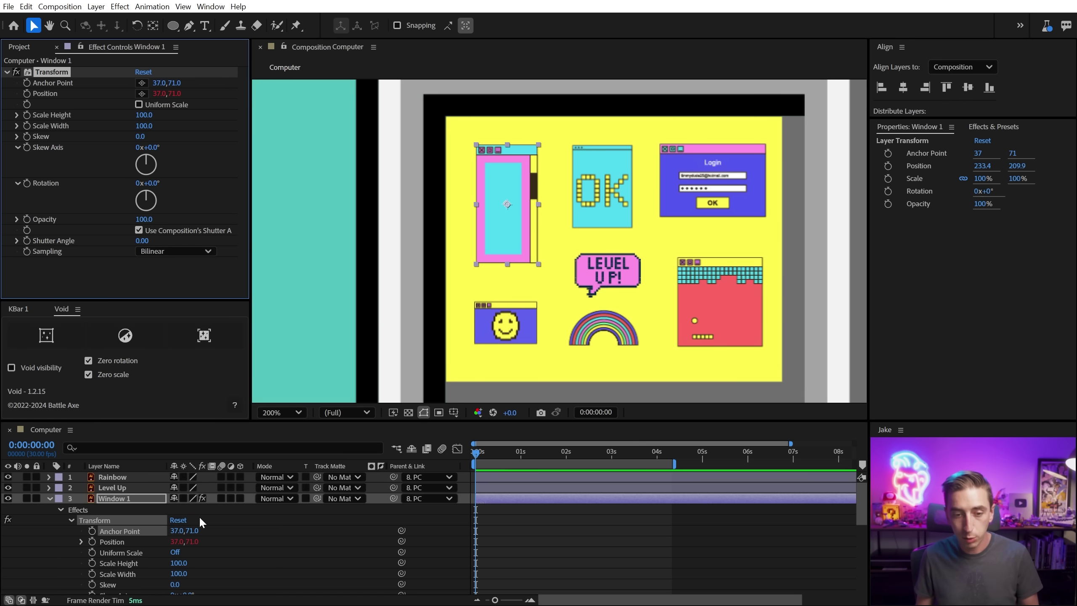
# Turn on continuous rasterizing for Window 1 and move the effect's anchor to 835.5, 476.5
pyautogui.click(183, 498)
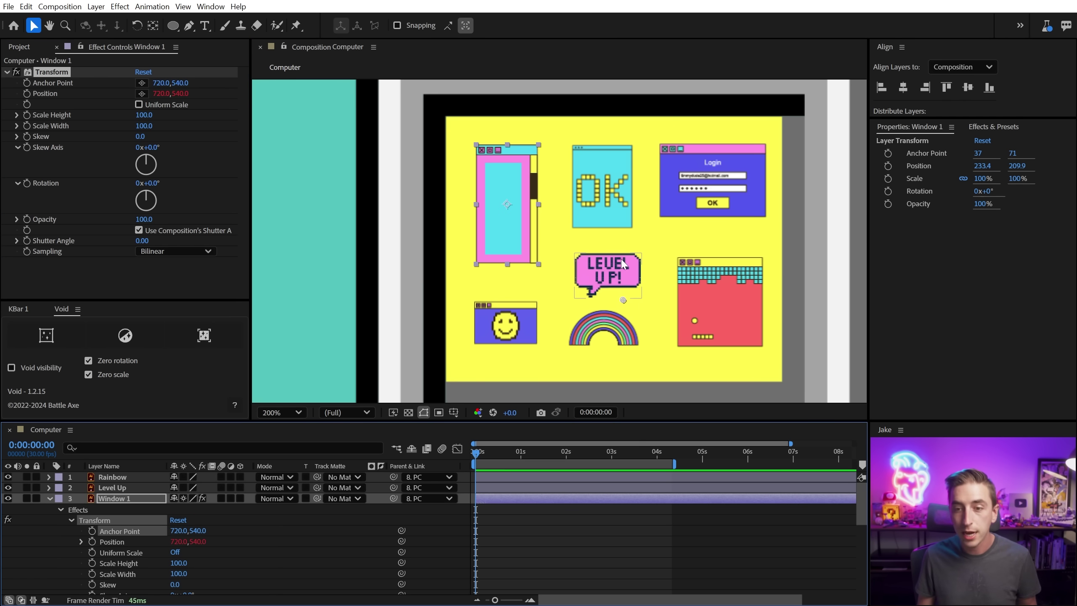
pyautogui.moveTo(624, 300); pyautogui.dragTo(720, 246)
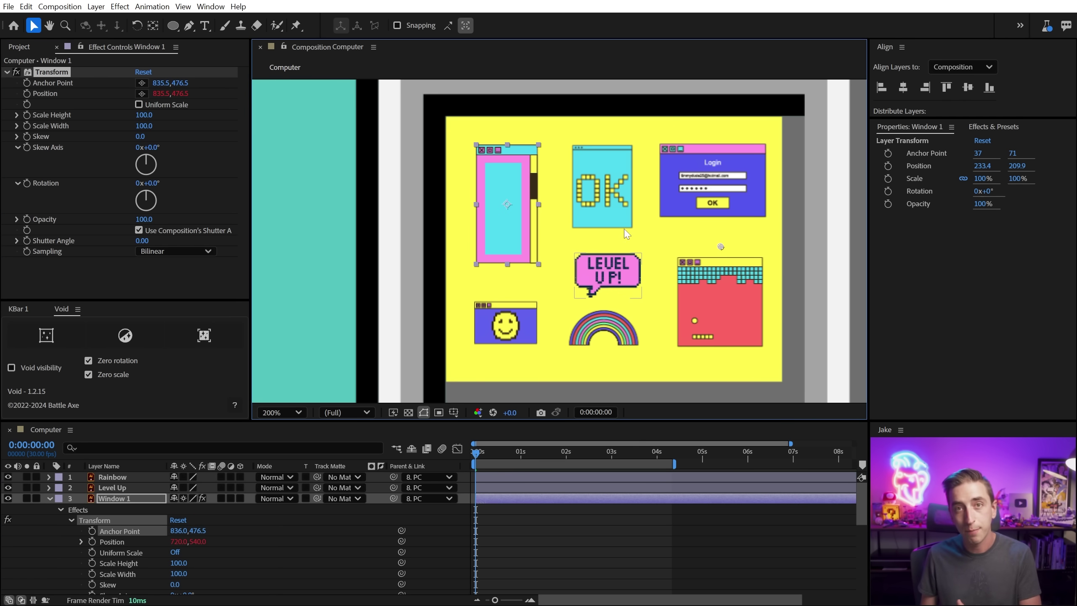
pyautogui.moveTo(500, 183); pyautogui.dragTo(520, 215)
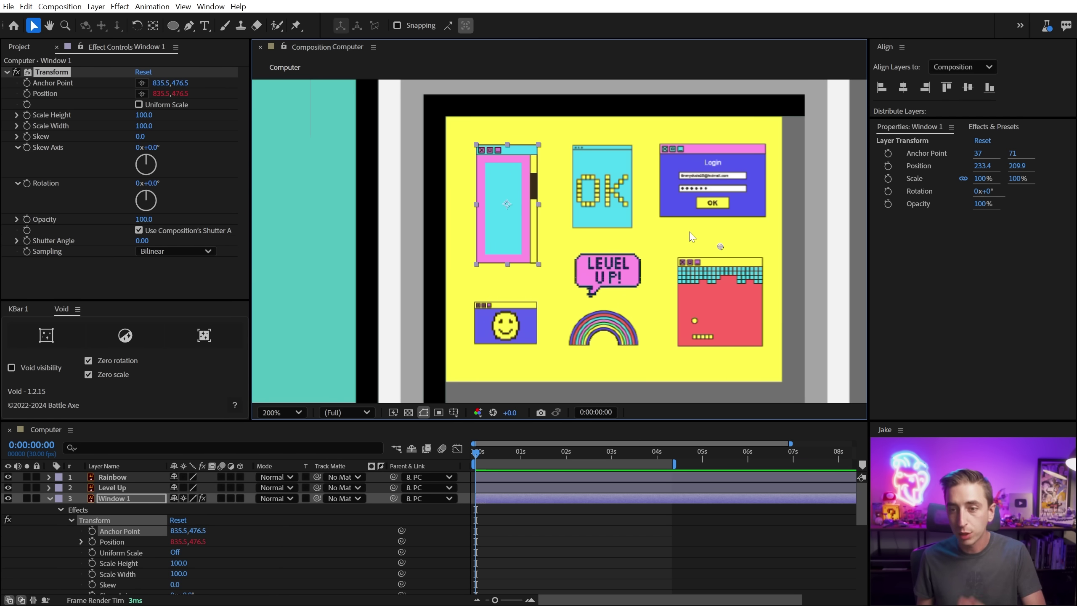
pyautogui.click(46, 85)
# Add a toComp(value) expression to the Transform effect's Anchor Point
pyautogui.click(92, 500)
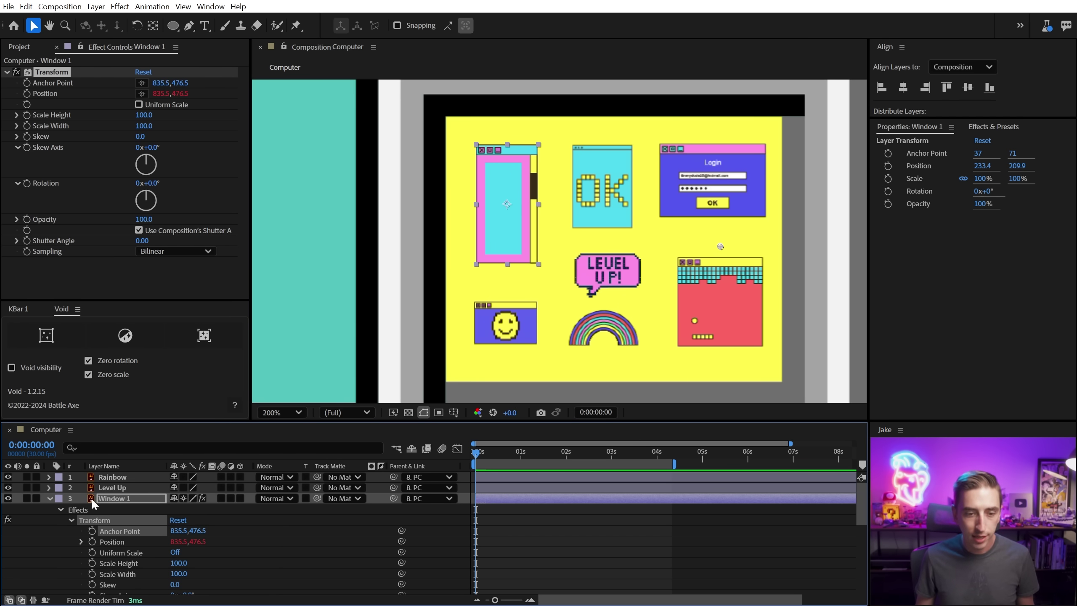
pyautogui.keyDown('alt'); pyautogui.click(93, 531); pyautogui.keyUp('alt')
pyautogui.scroll(10, 572, 546)
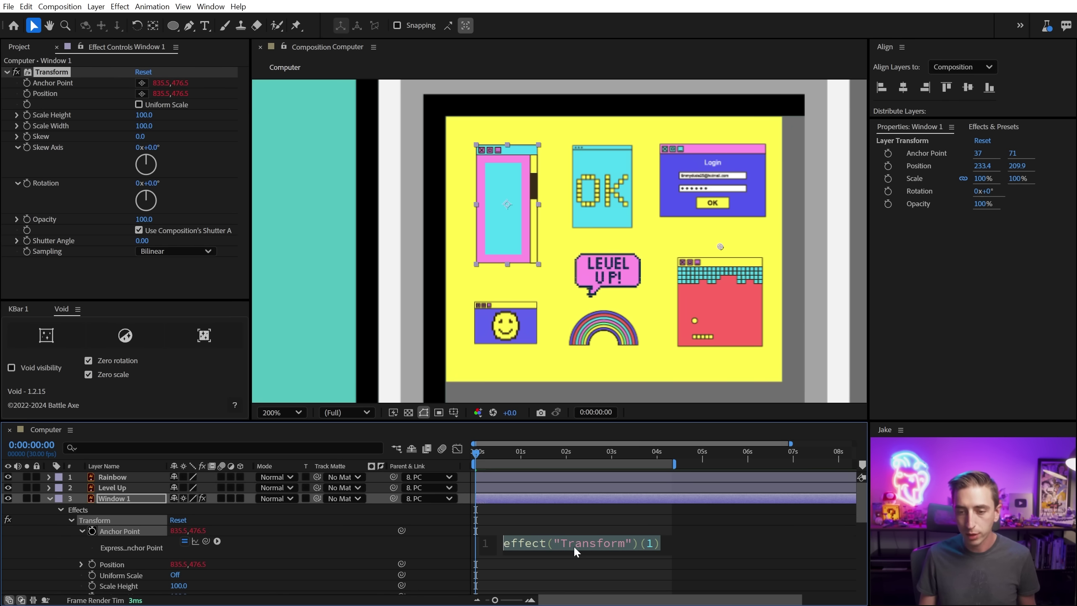
pyautogui.write('toComp')
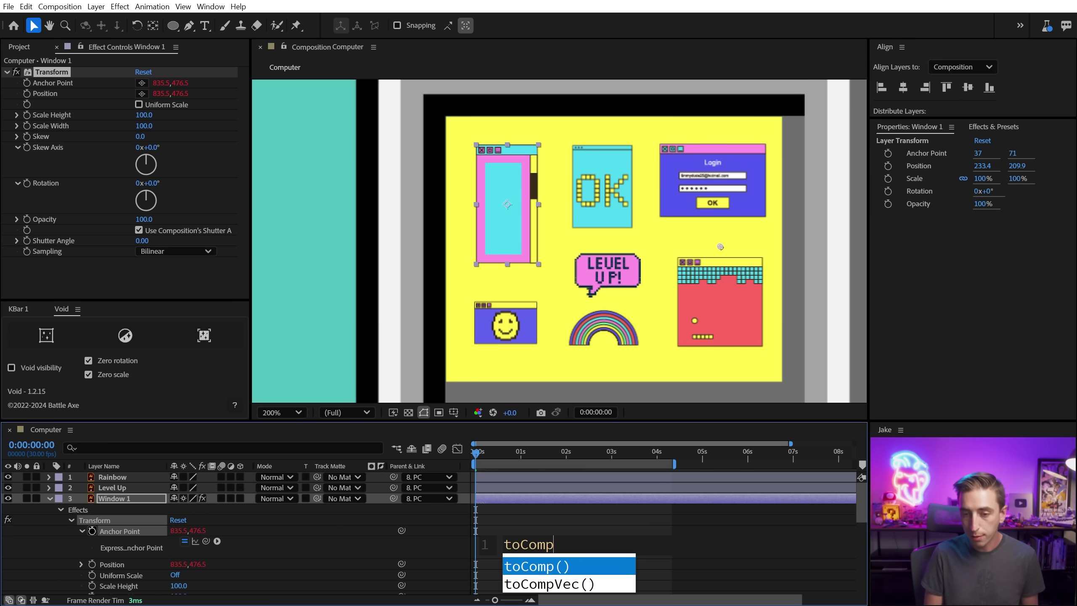
pyautogui.press('Return')
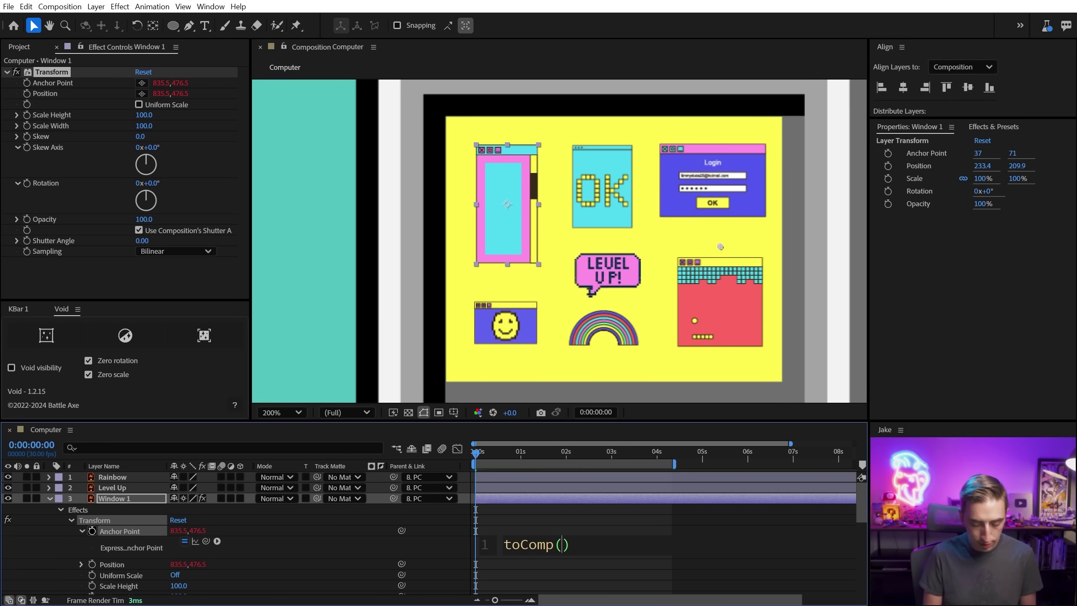
pyautogui.write('value)')
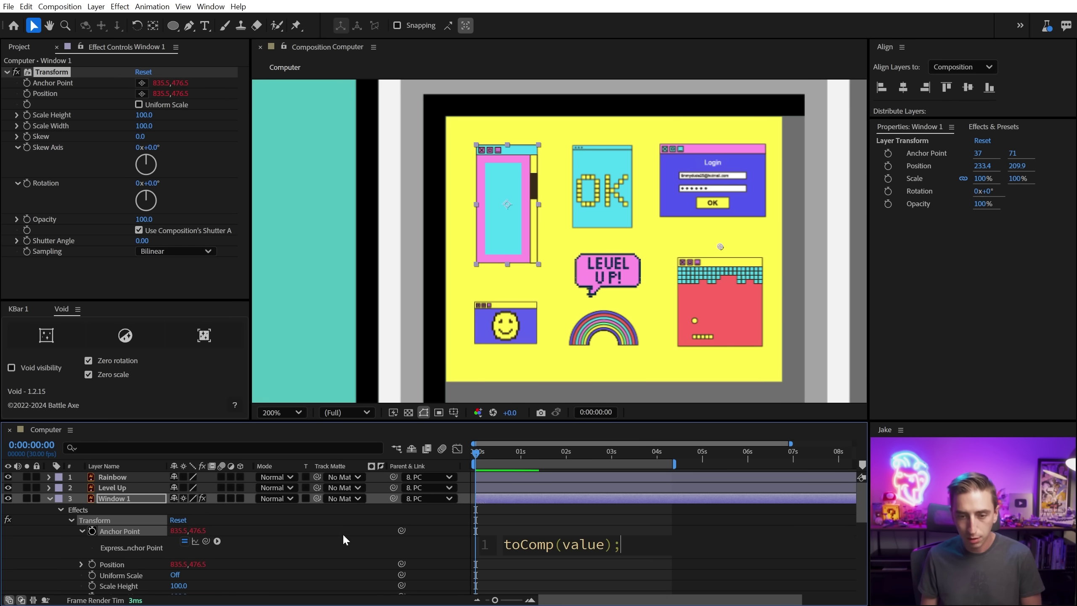
pyautogui.click(300, 539)
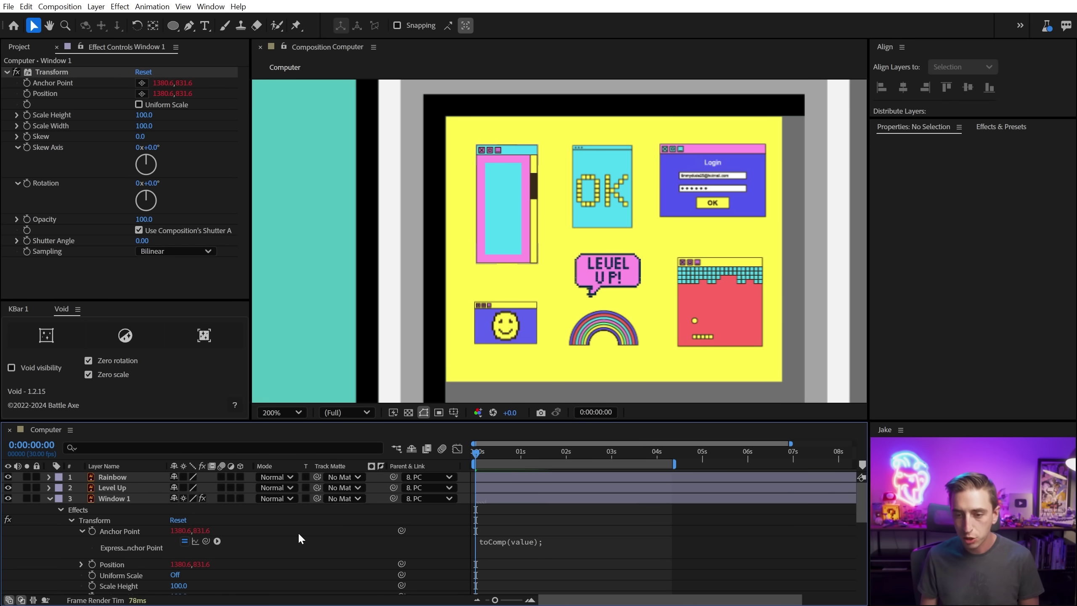
# Try dragging the Transform anchor point around the comp, then undo the last move
pyautogui.click(50, 74)
pyautogui.scroll(-4, 598, 207)
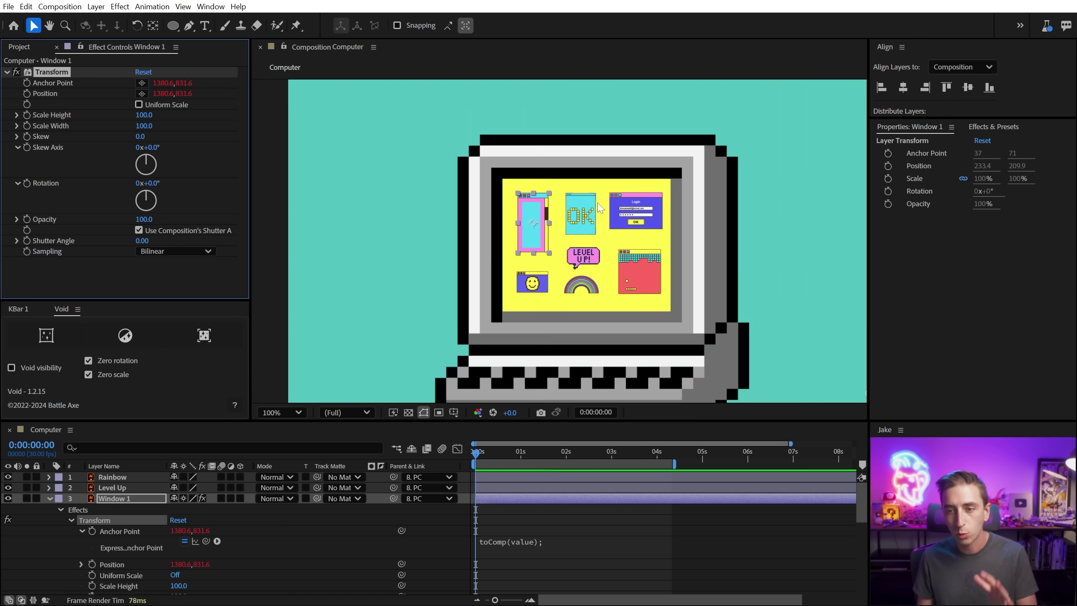
pyautogui.moveTo(713, 317); pyautogui.dragTo(569, 237)
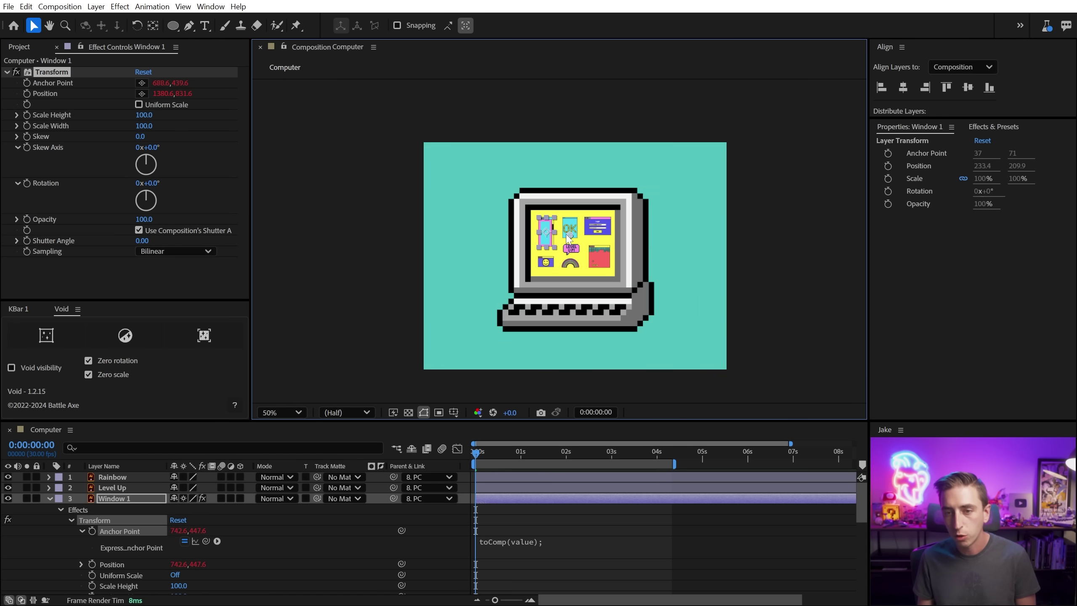
pyautogui.scroll(4, 547, 238)
pyautogui.moveTo(506, 204); pyautogui.dragTo(679, 140)
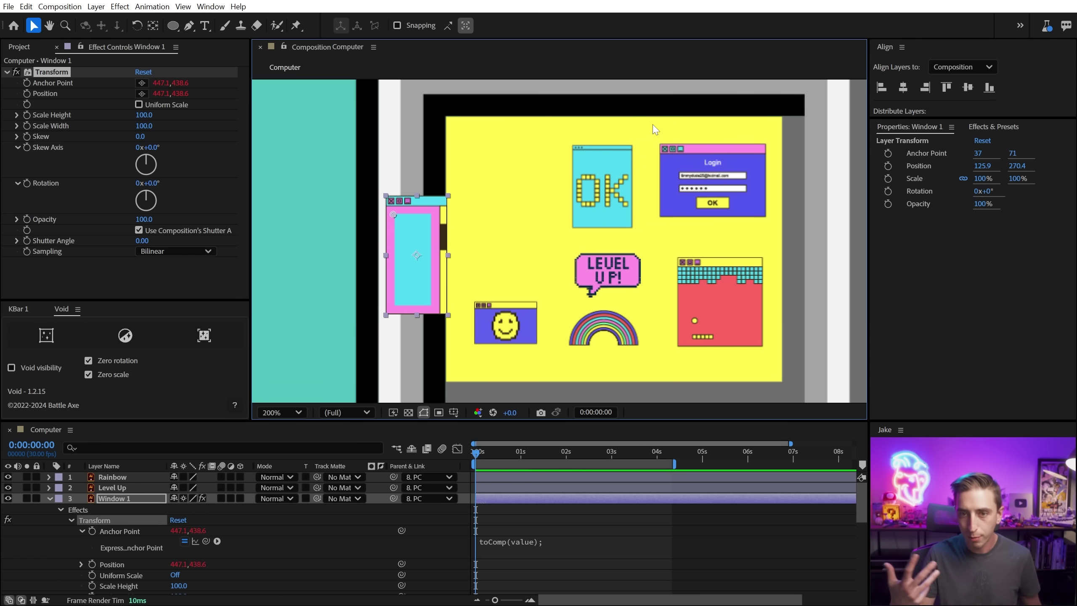
pyautogui.hotkey('ctrl', 'z')
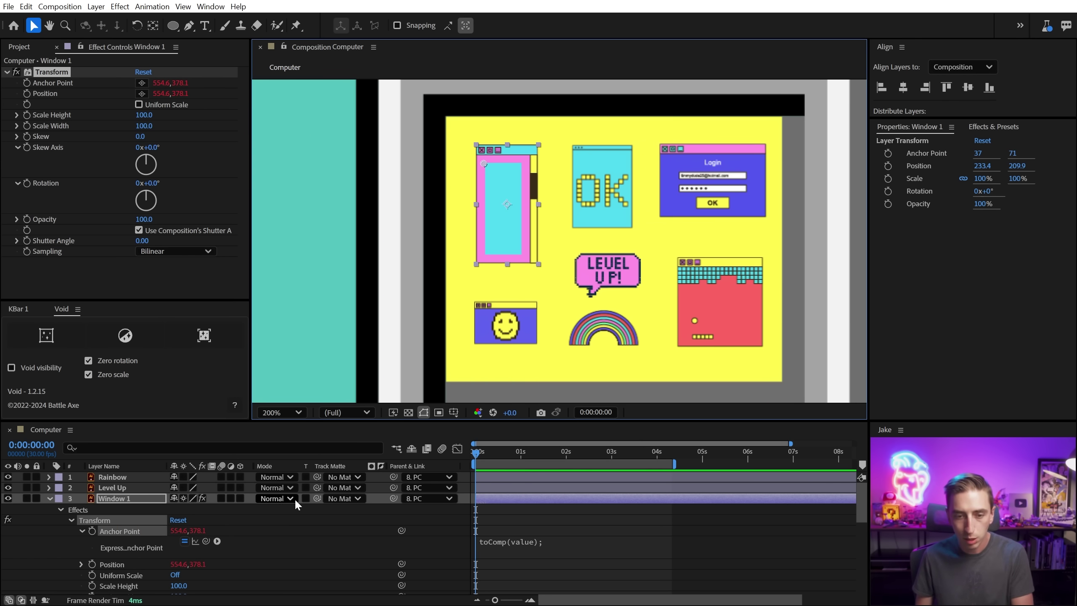
# Turn off continuous rasterizing, delete the expression, and place the anchor at 37.0, 0.5
pyautogui.click(184, 498)
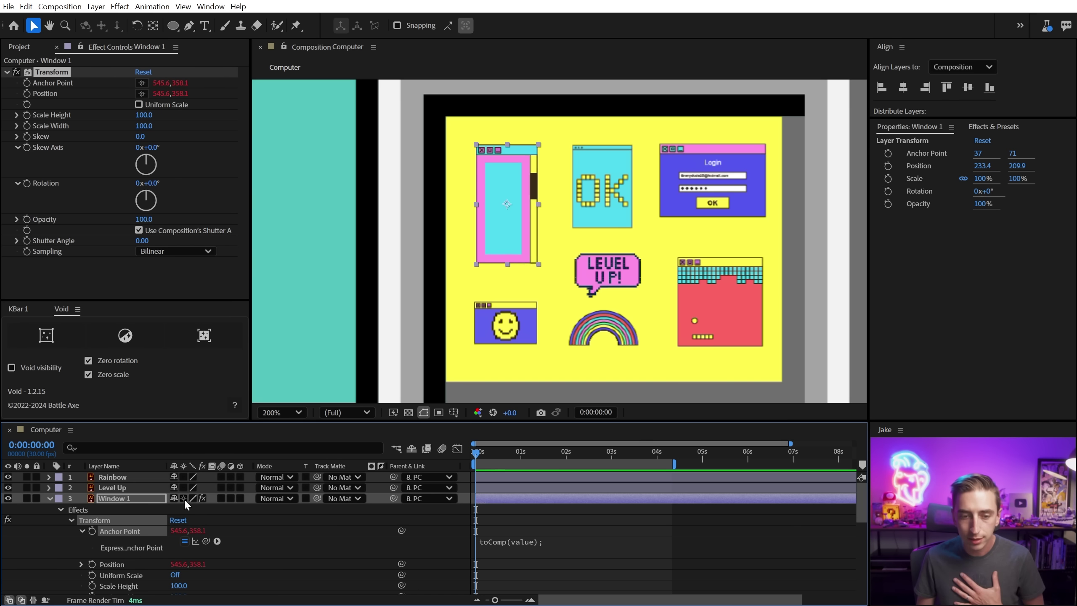
pyautogui.click(518, 543)
pyautogui.click(294, 529)
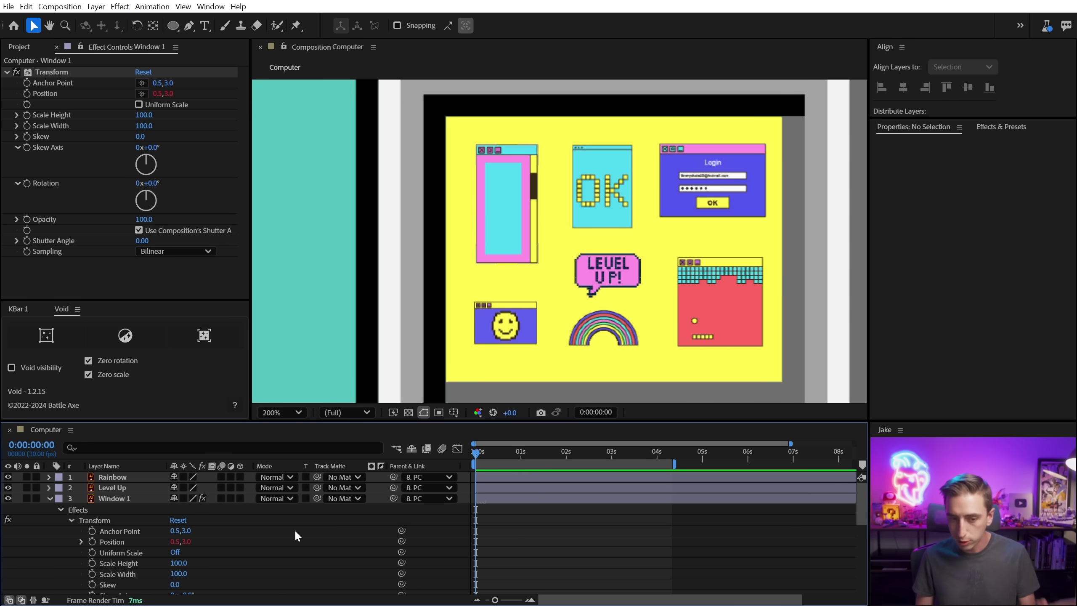
pyautogui.click(115, 532)
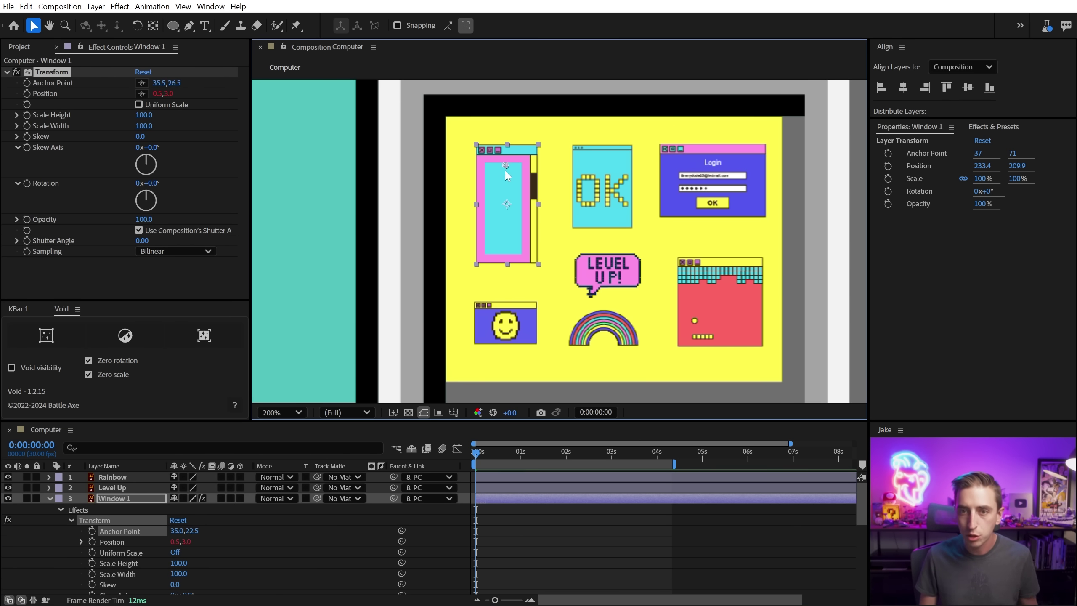
pyautogui.moveTo(478, 150); pyautogui.dragTo(508, 149)
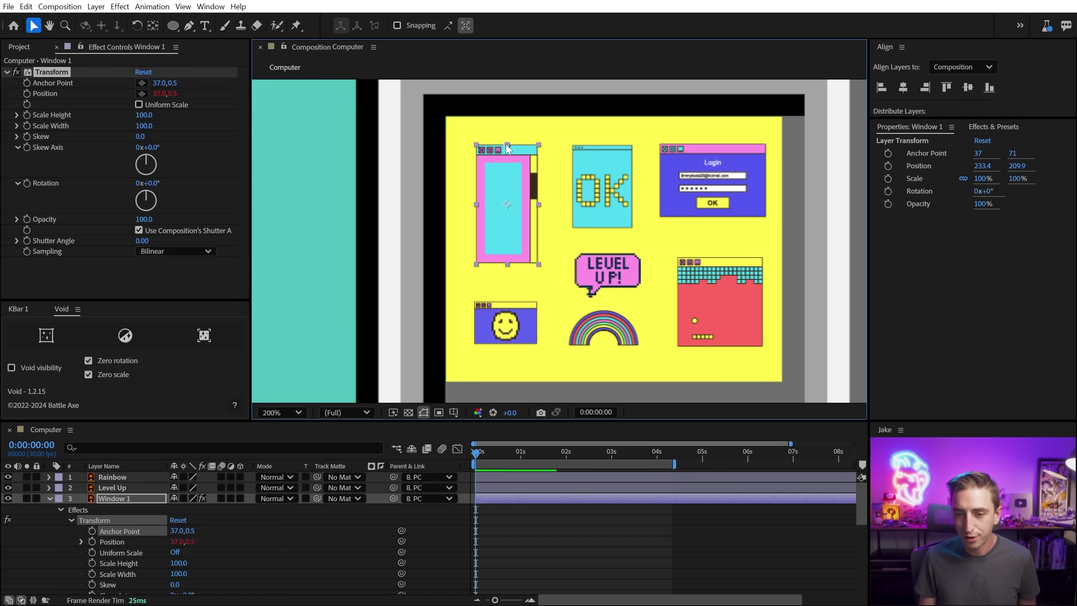
# Keyframe Window 1's Transform Scale Height at 0 at the start
pyautogui.scroll(-3, 125, 559)
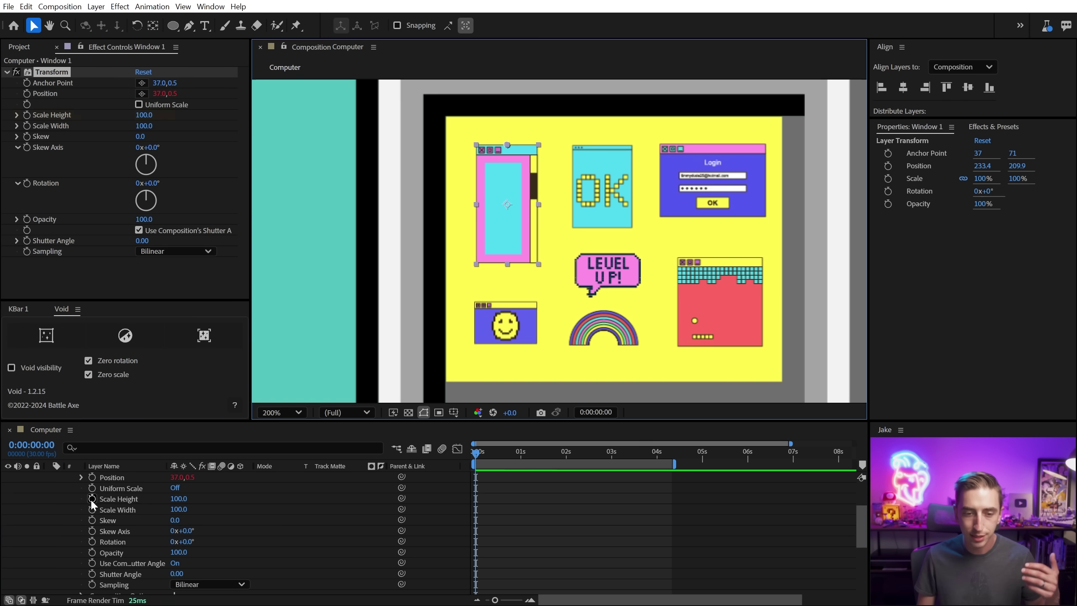
pyautogui.click(92, 498)
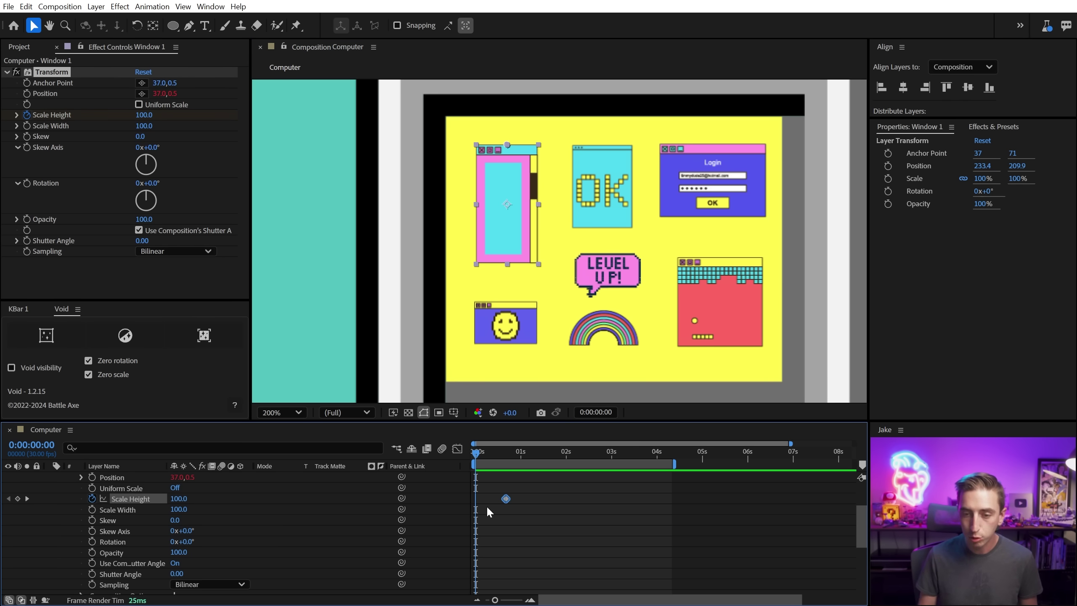
pyautogui.click(175, 497)
pyautogui.write('0')
pyautogui.press('Return')
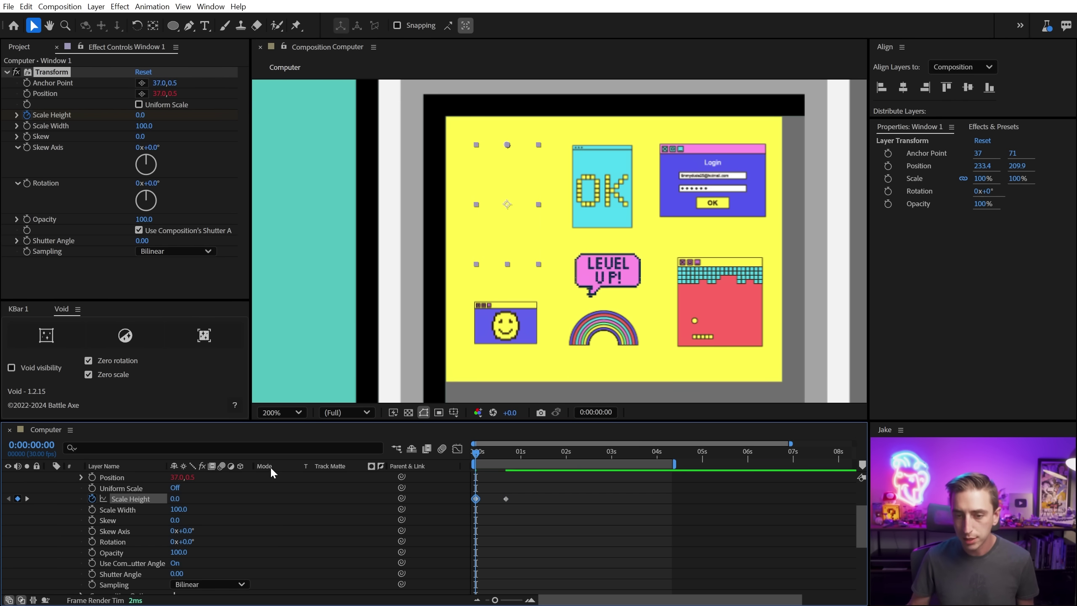
# Show the 100 keyframe at frame 20 in the Graph Editor's value graph
pyautogui.click(506, 499)
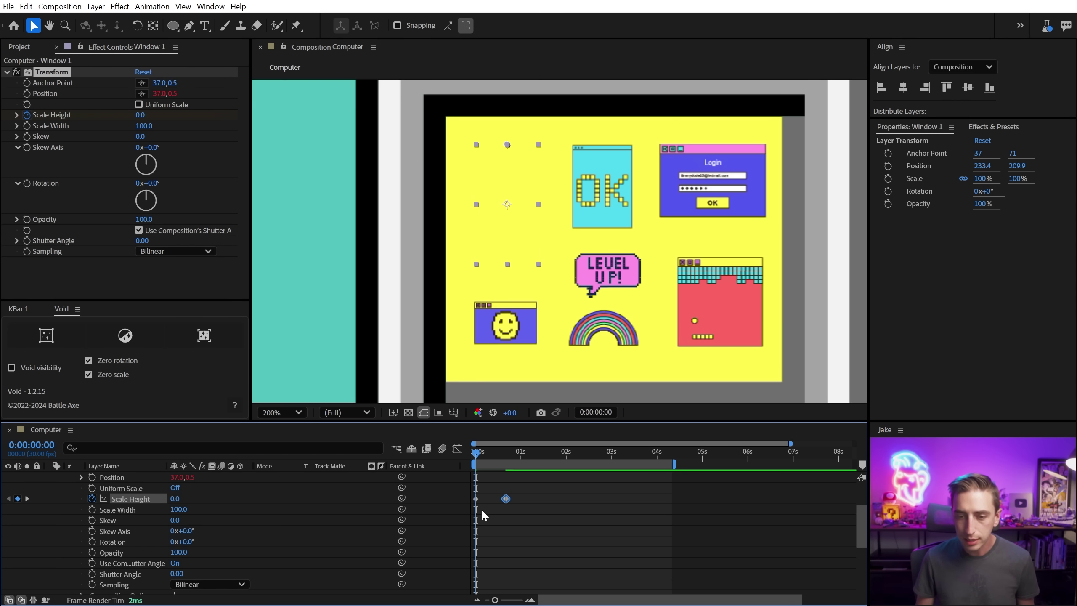
pyautogui.click(456, 449)
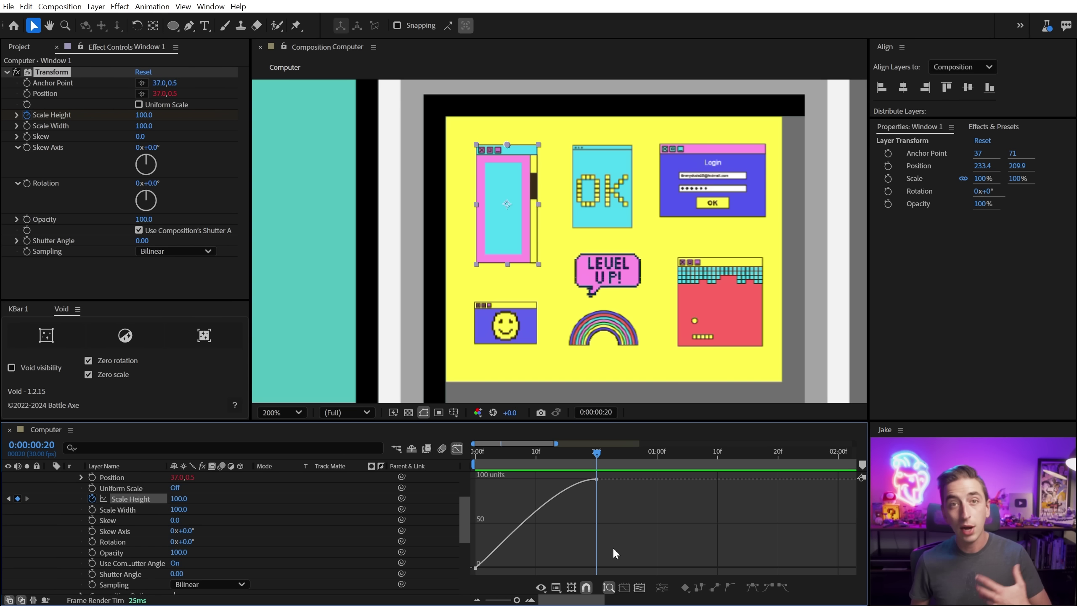
pyautogui.click(557, 587)
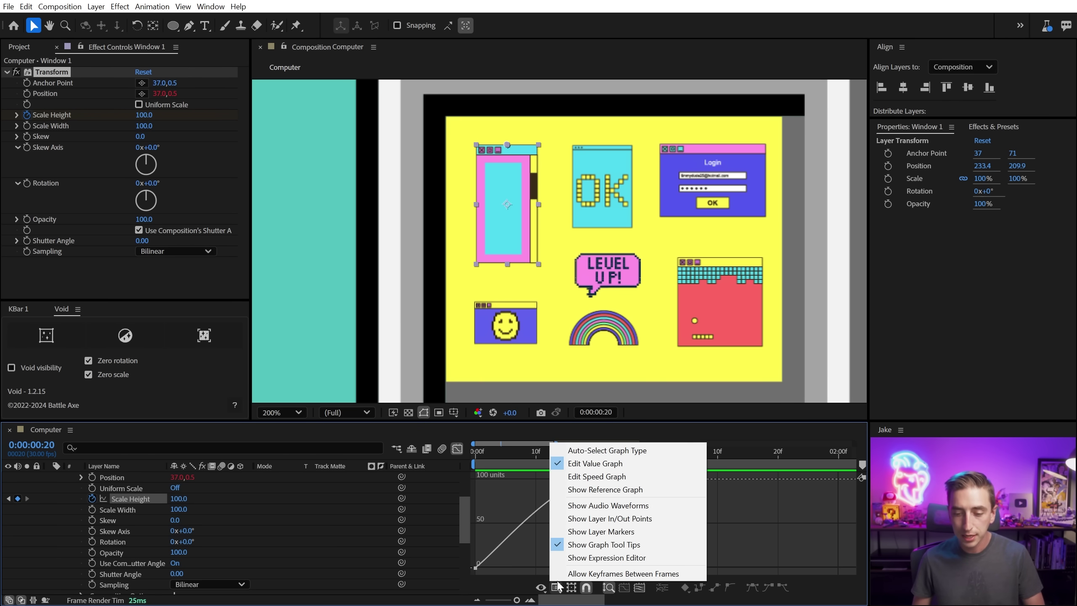
pyautogui.click(596, 464)
pyautogui.click(597, 479)
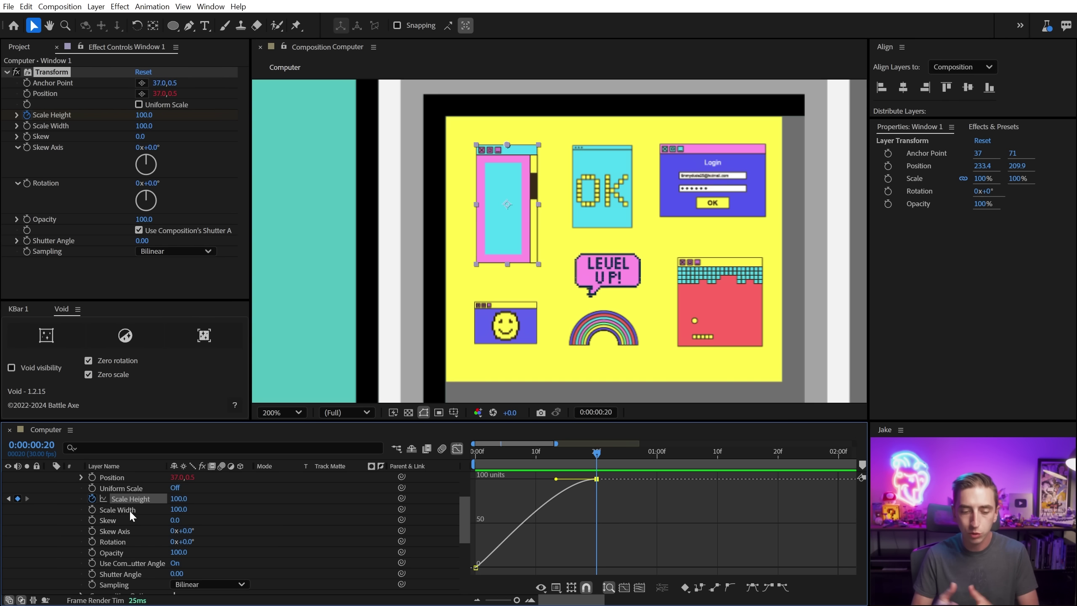
# Add a Scale Height overshoot keyframe of 115 at frame 13
pyautogui.click(503, 492)
pyautogui.moveTo(494, 452); pyautogui.dragTo(554, 454)
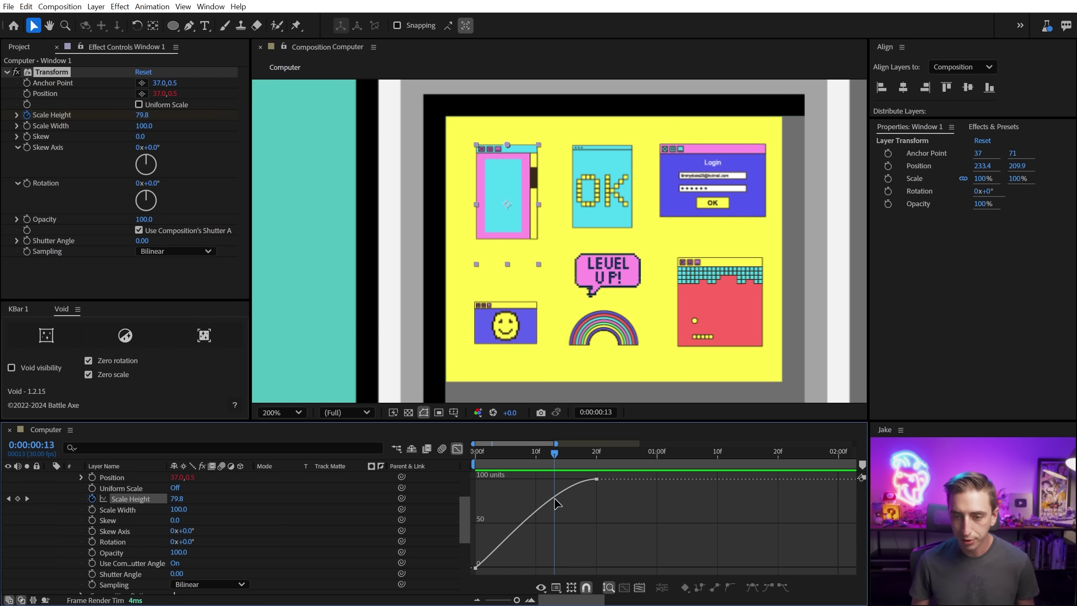
pyautogui.keyDown('ctrl'); pyautogui.click(554, 498); pyautogui.keyUp('ctrl')
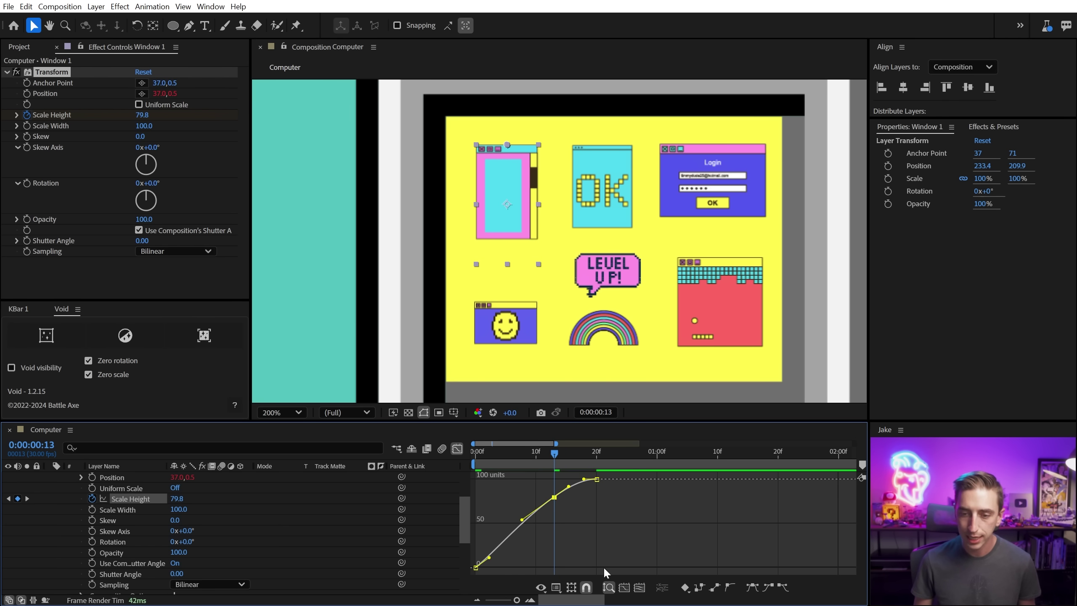
pyautogui.moveTo(554, 497)
pyautogui.mouseDown()
pyautogui.moveTo(555, 473)
pyautogui.moveTo(555, 485)
pyautogui.mouseUp()
pyautogui.doubleClick(555, 488)
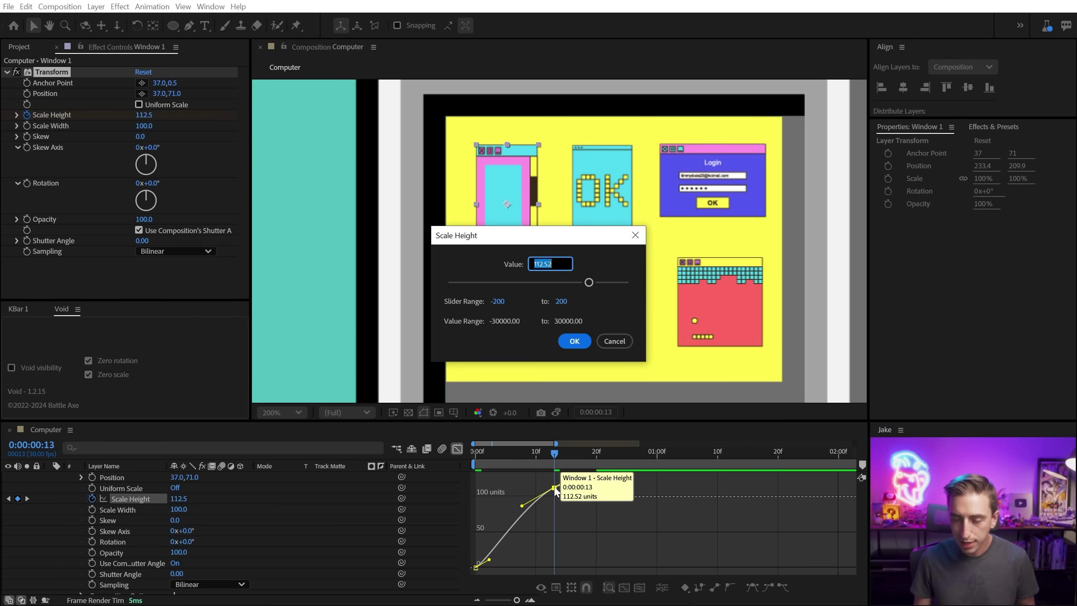
pyautogui.write('115')
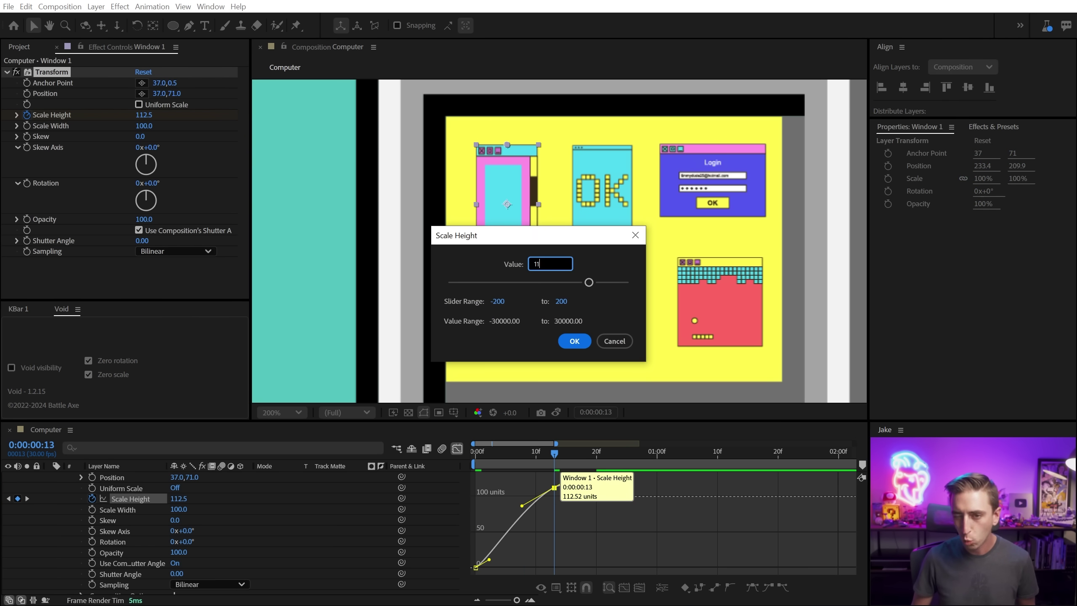
pyautogui.press('Return')
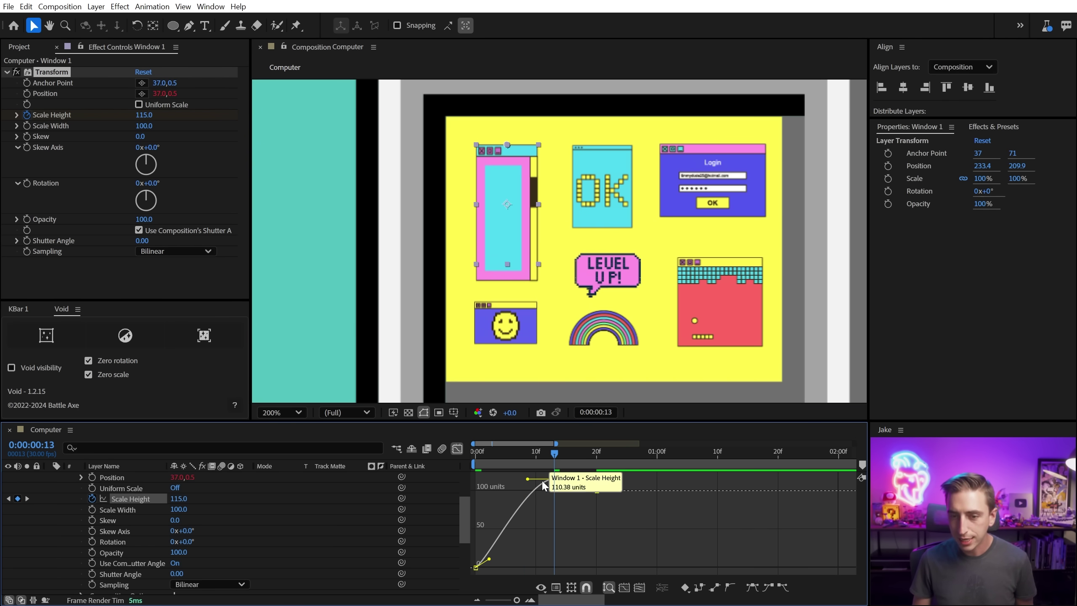
# Move the overshoot keyframe to about frame 5, steepen the opening curve, and preview
pyautogui.moveTo(527, 478); pyautogui.dragTo(489, 478)
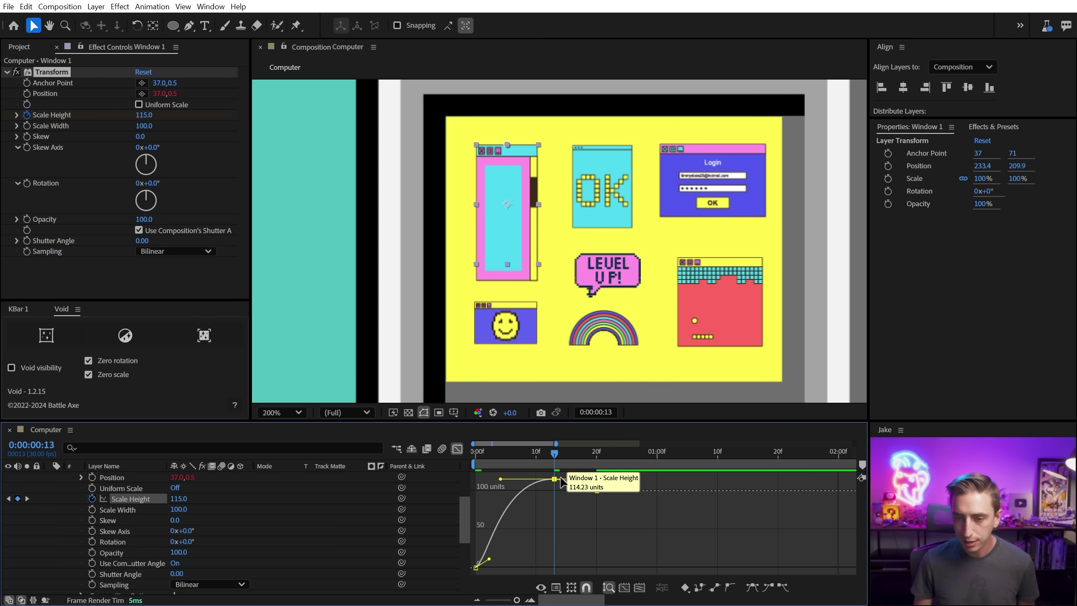
pyautogui.moveTo(554, 478); pyautogui.dragTo(509, 477)
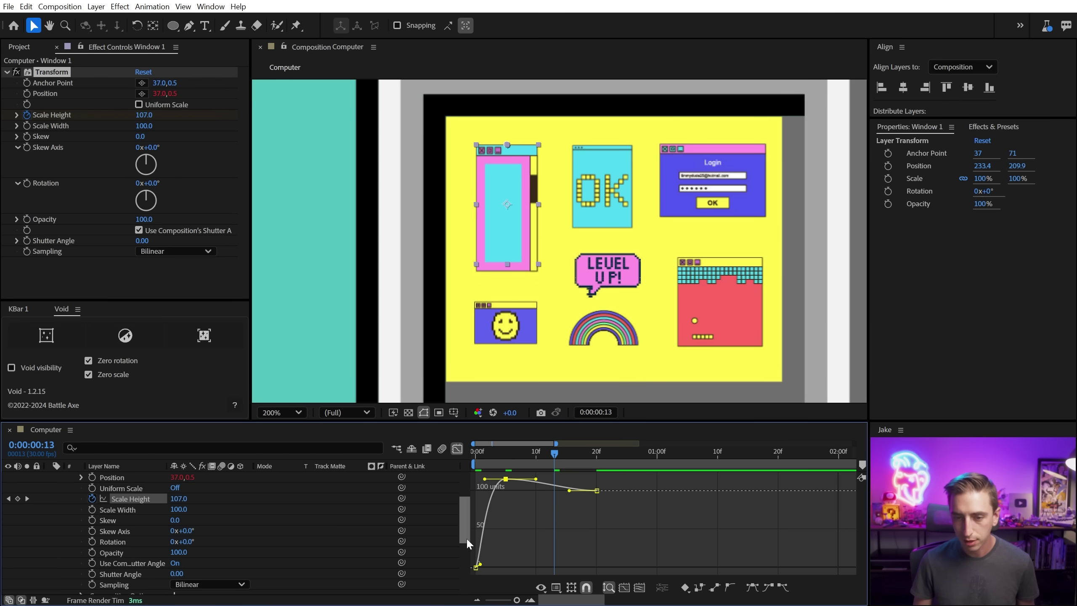
pyautogui.click(484, 449)
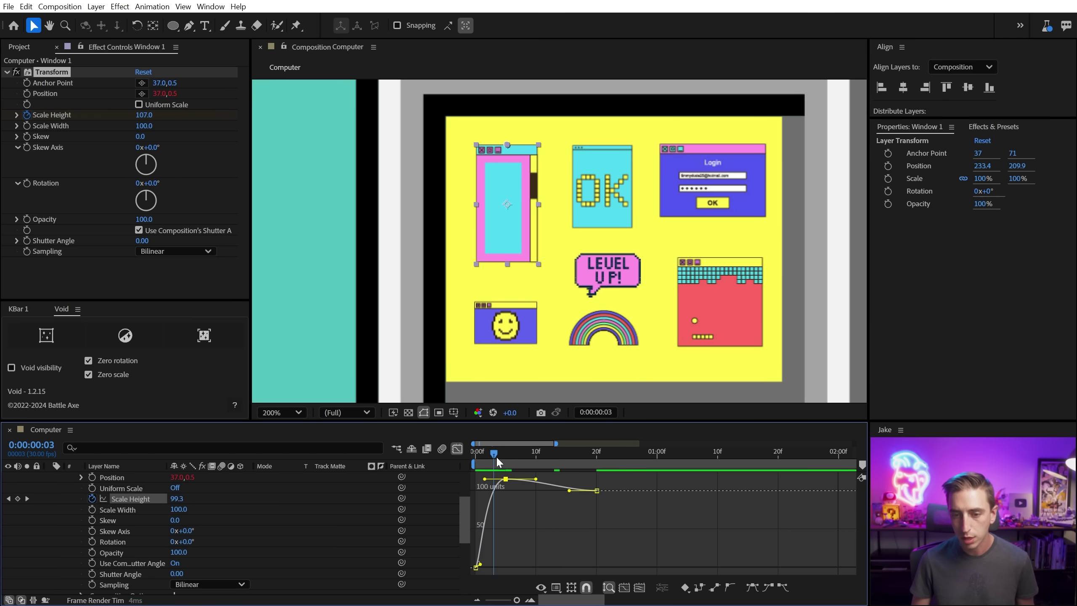
pyautogui.moveTo(479, 563); pyautogui.dragTo(483, 540)
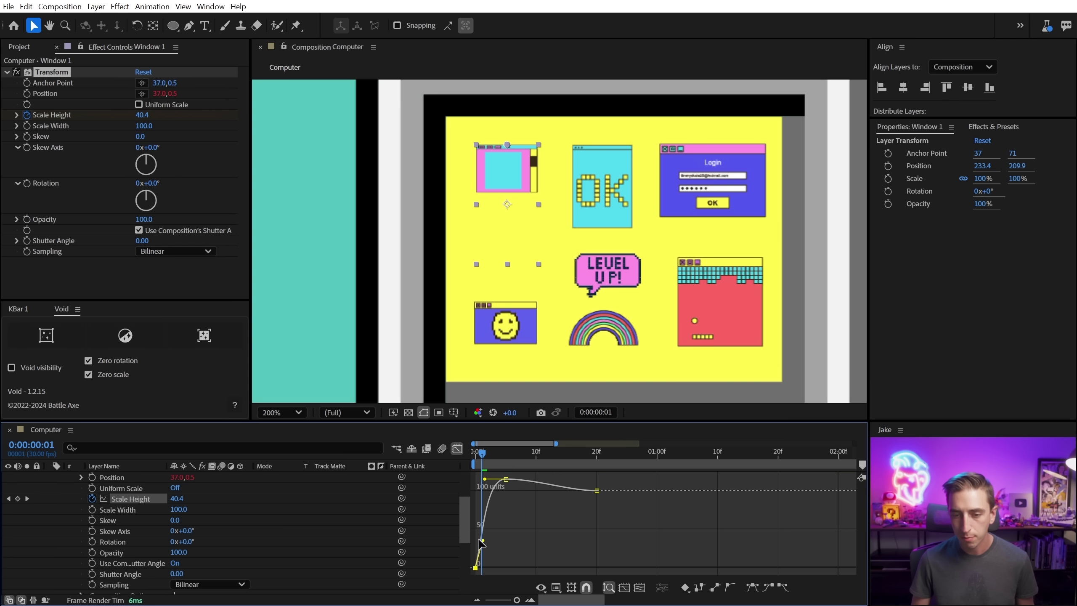
pyautogui.moveTo(483, 456)
pyautogui.mouseDown()
pyautogui.moveTo(504, 458)
pyautogui.moveTo(475, 459)
pyautogui.mouseUp()
pyautogui.press('space')
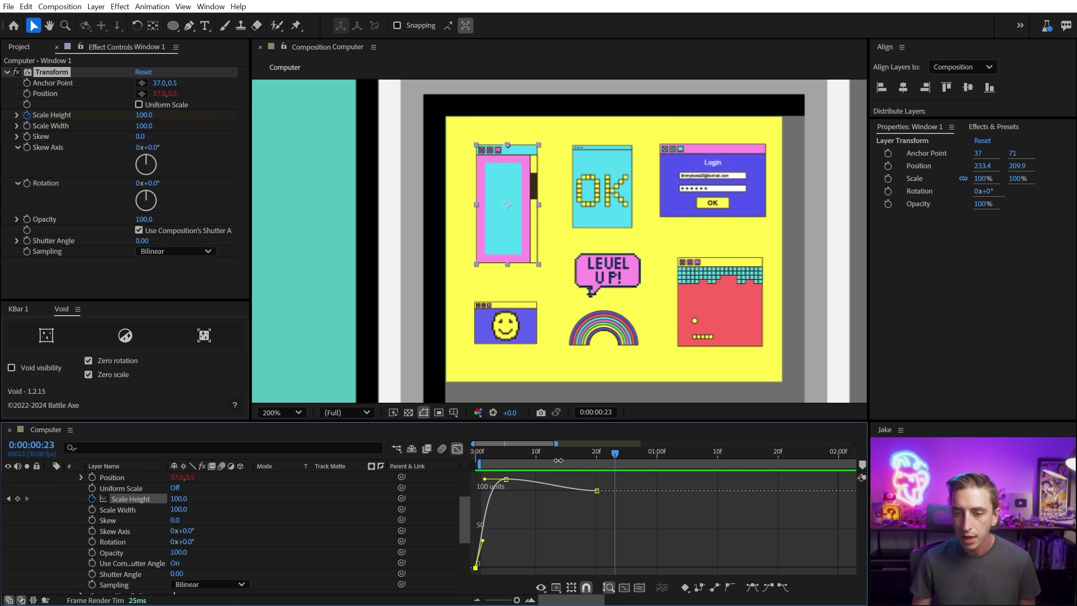
# Add a 95 dip keyframe at frame 13, ease into the final keyframe, and move it to frame 12
pyautogui.click(555, 455)
pyautogui.keyDown('ctrl'); pyautogui.click(555, 485); pyautogui.keyUp('ctrl')
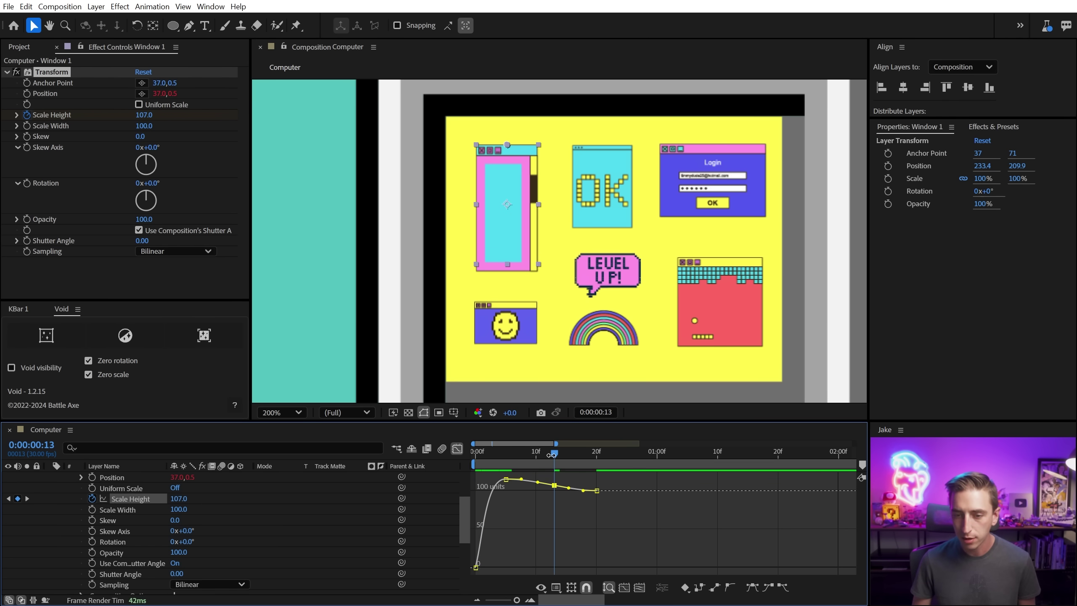
pyautogui.moveTo(555, 486); pyautogui.dragTo(554, 502)
pyautogui.scroll(3, 555, 499)
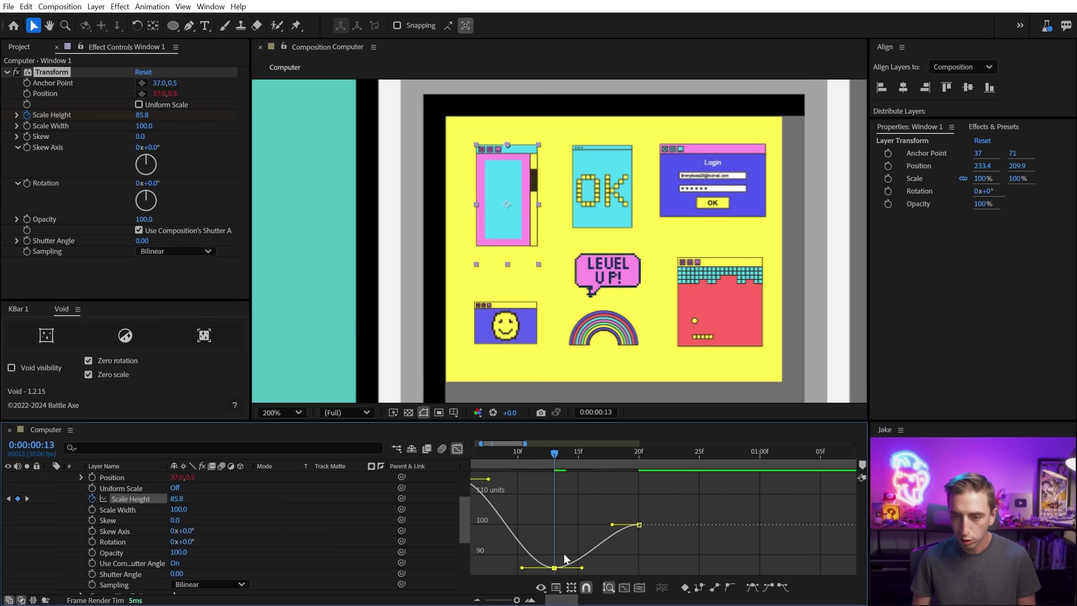
pyautogui.moveTo(554, 570); pyautogui.dragTo(554, 547)
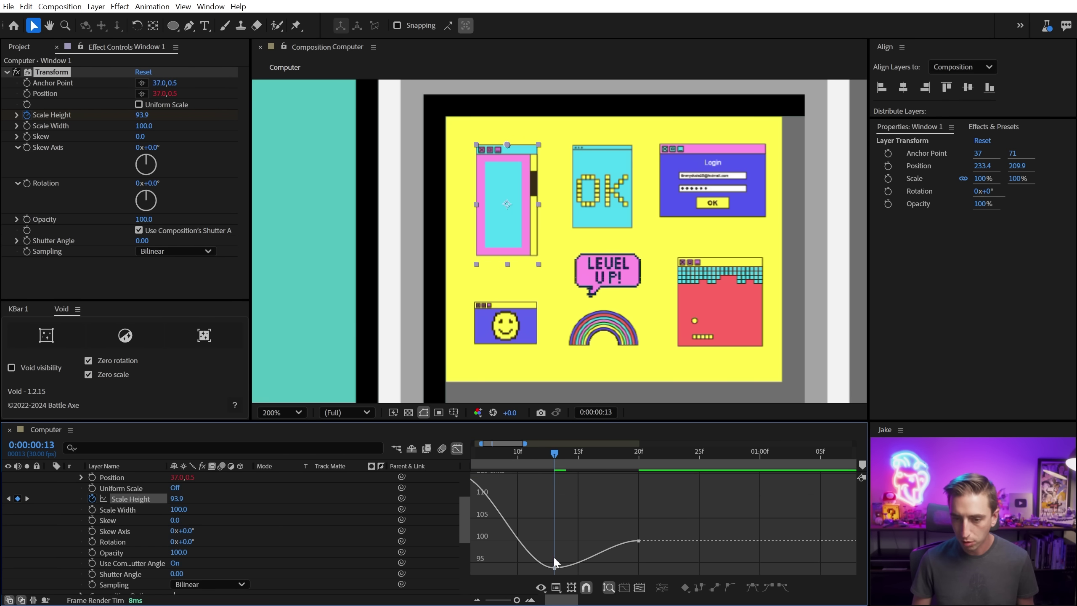
pyautogui.doubleClick(554, 567)
pyautogui.write('95')
pyautogui.press('Return')
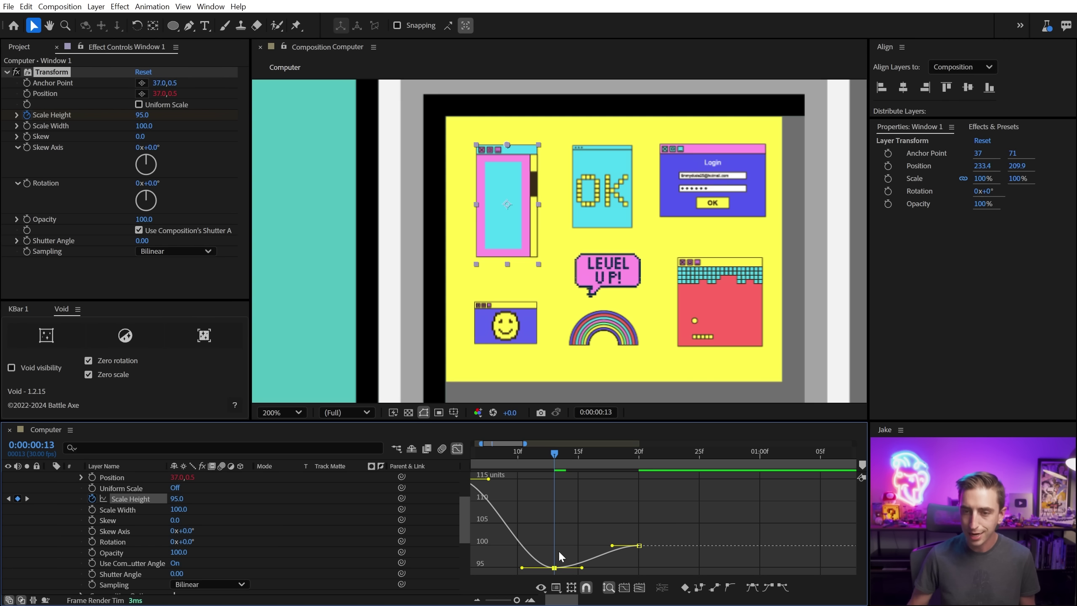
pyautogui.scroll(-3, 559, 551)
pyautogui.moveTo(583, 491); pyautogui.dragTo(548, 495)
pyautogui.click(554, 495)
# Shift the two middle Scale Height keyframes two frames later and replay the bounce
pyautogui.press('space')
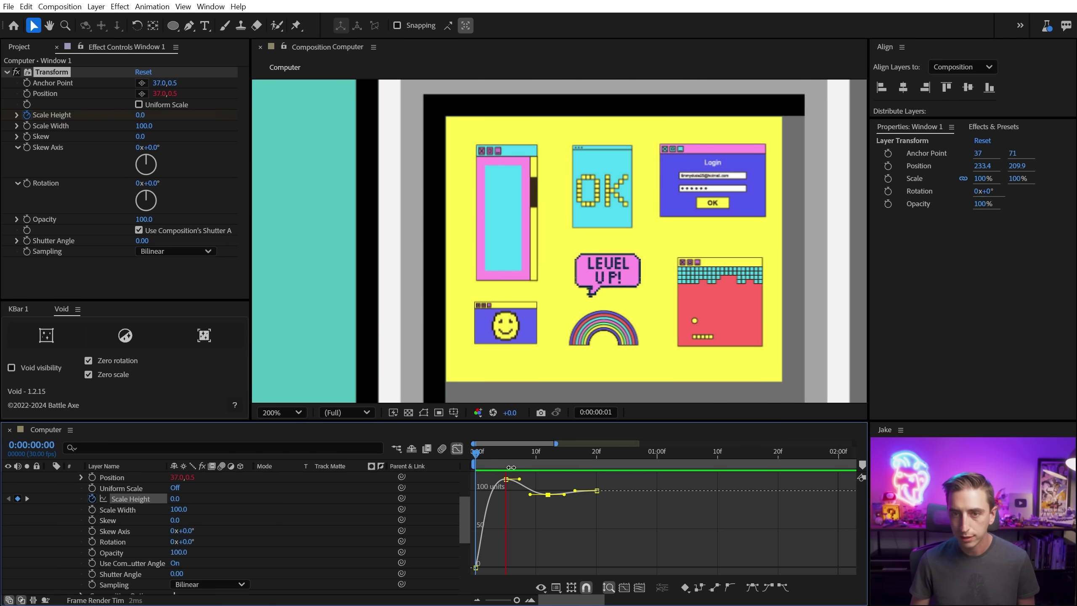
pyautogui.click(557, 512)
pyautogui.moveTo(555, 509); pyautogui.dragTo(500, 474)
pyautogui.hotkey('alt', 'Right')
pyautogui.hotkey('alt', 'Right')
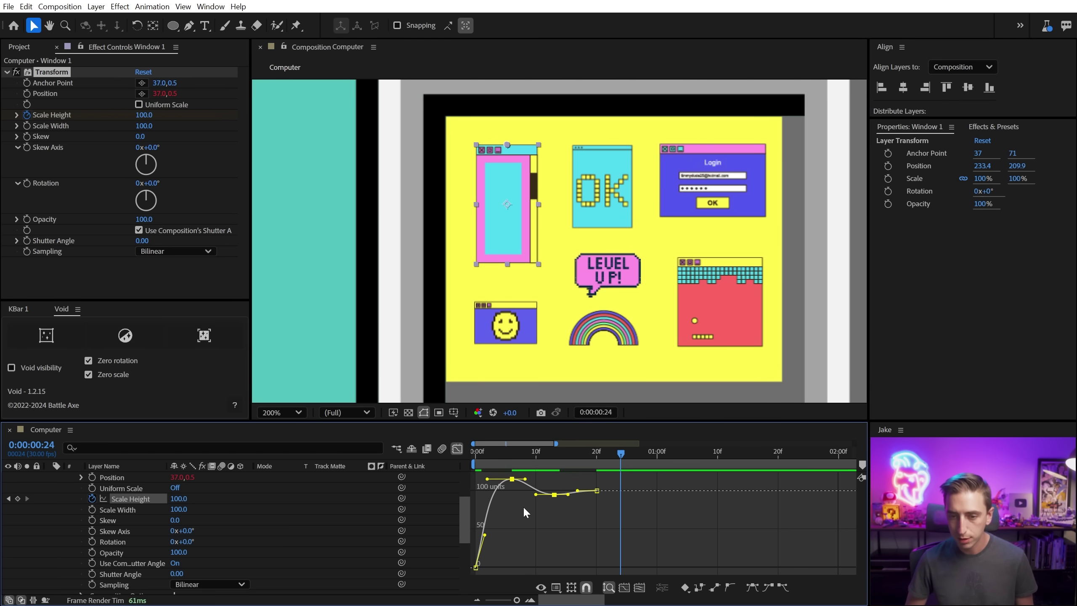
pyautogui.press('space')
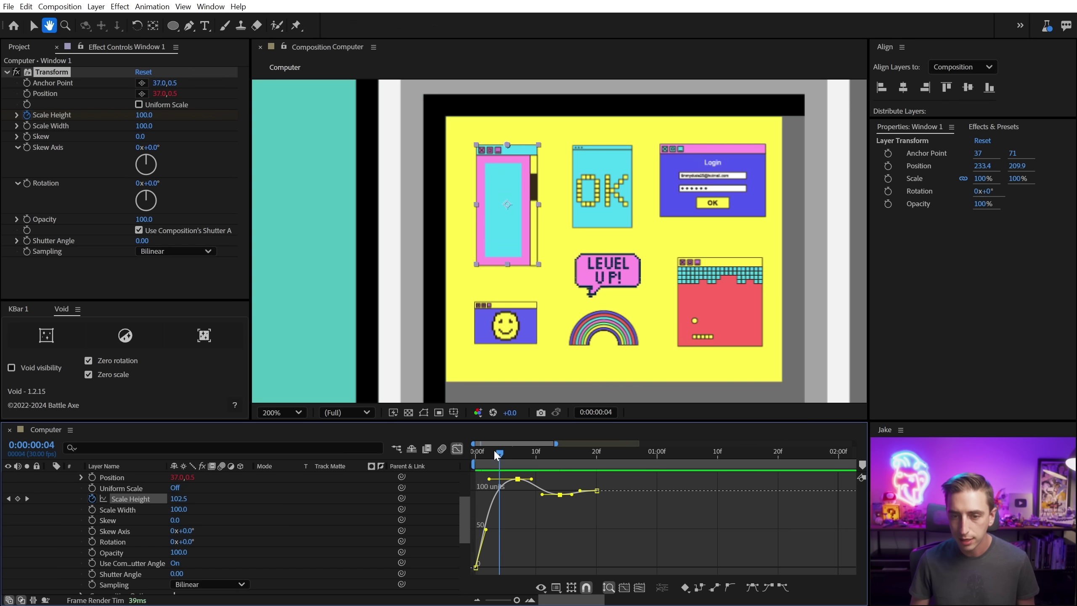
pyautogui.press('space')
pyautogui.click(522, 508)
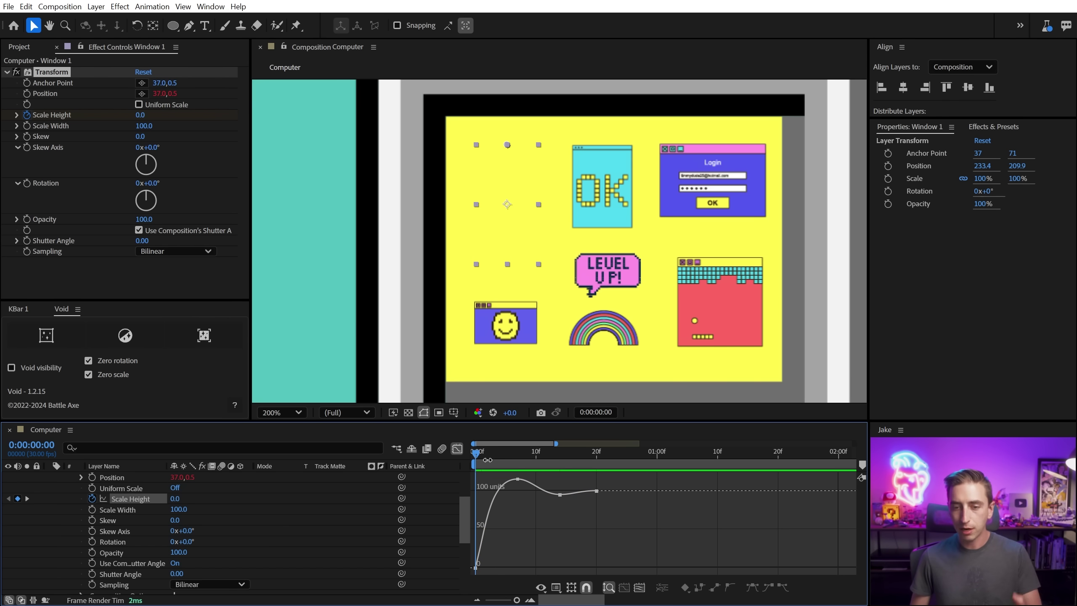
# Set the starting Scale Height keyframe to 10 and return to the keyframe timeline view
pyautogui.moveTo(476, 462)
pyautogui.mouseDown()
pyautogui.moveTo(535, 461)
pyautogui.moveTo(462, 454)
pyautogui.mouseUp()
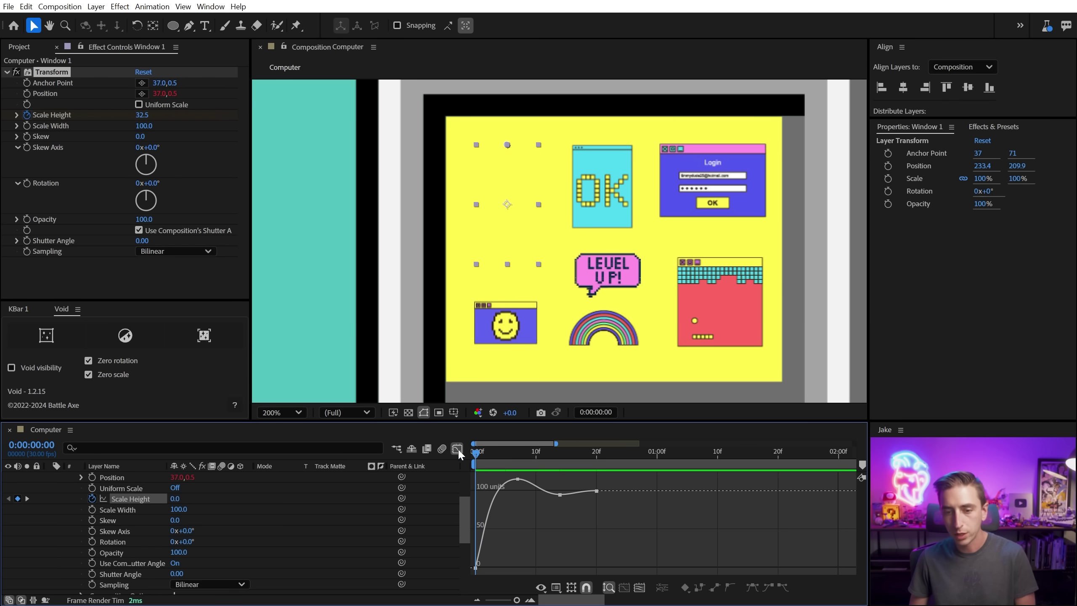
pyautogui.click(175, 499)
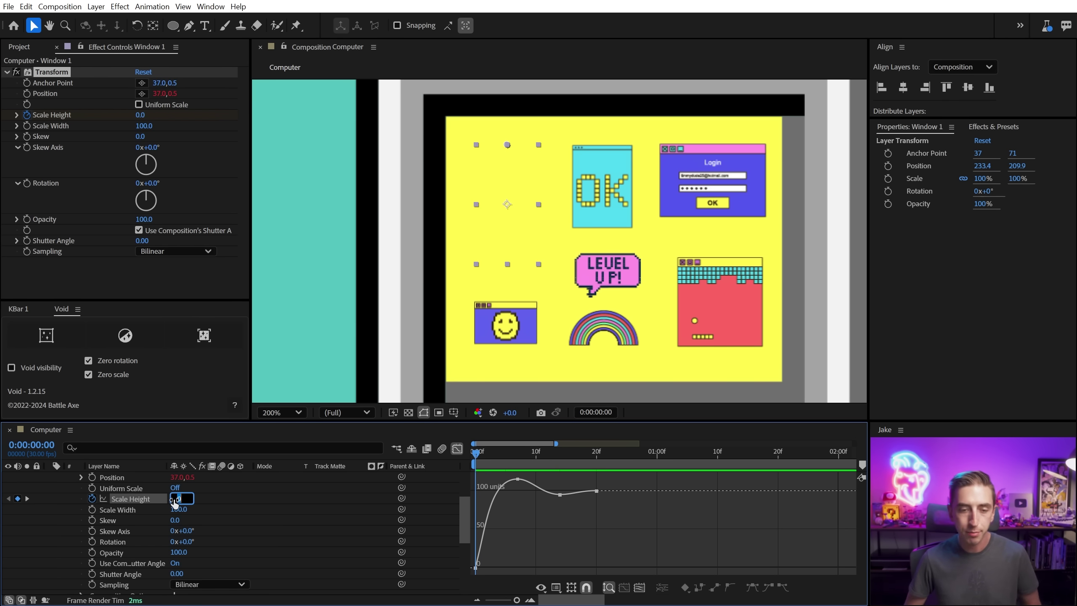
pyautogui.write('5')
pyautogui.press('Return')
pyautogui.click(174, 500)
pyautogui.write('10')
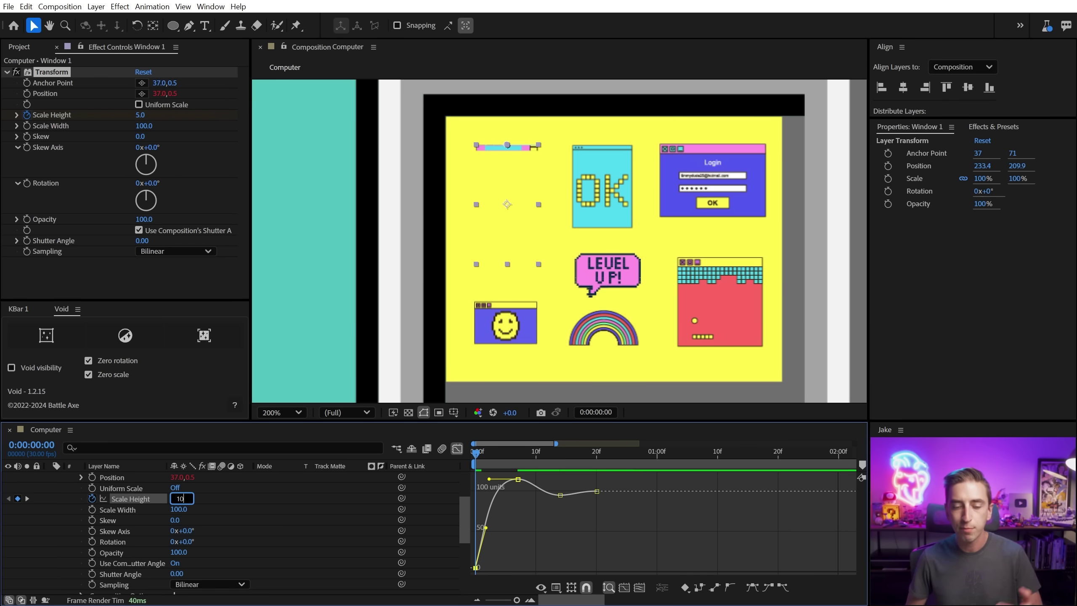
pyautogui.press('Return')
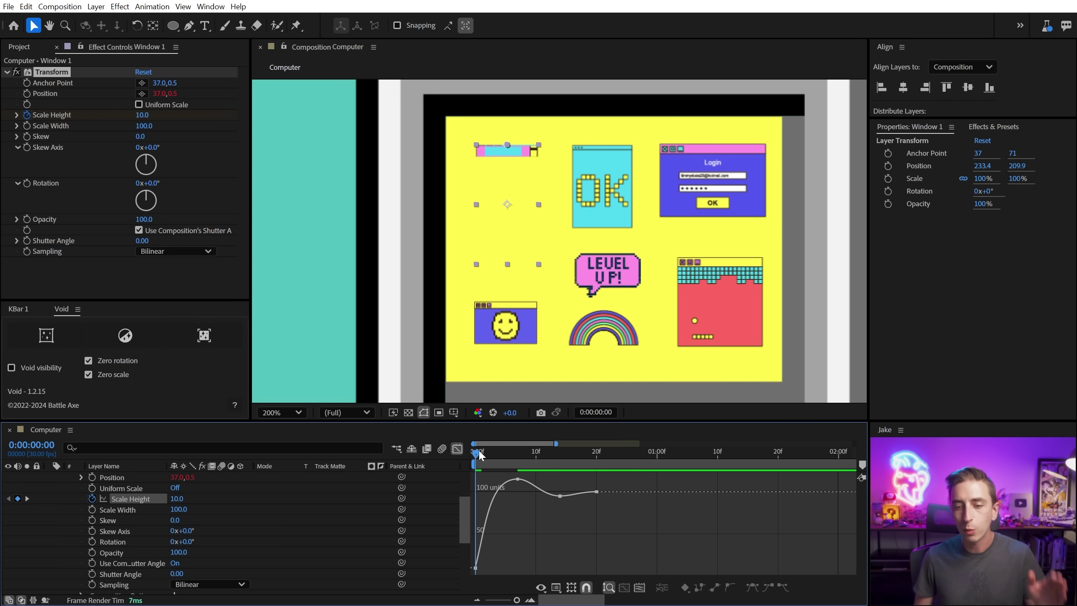
pyautogui.moveTo(479, 453); pyautogui.dragTo(395, 457)
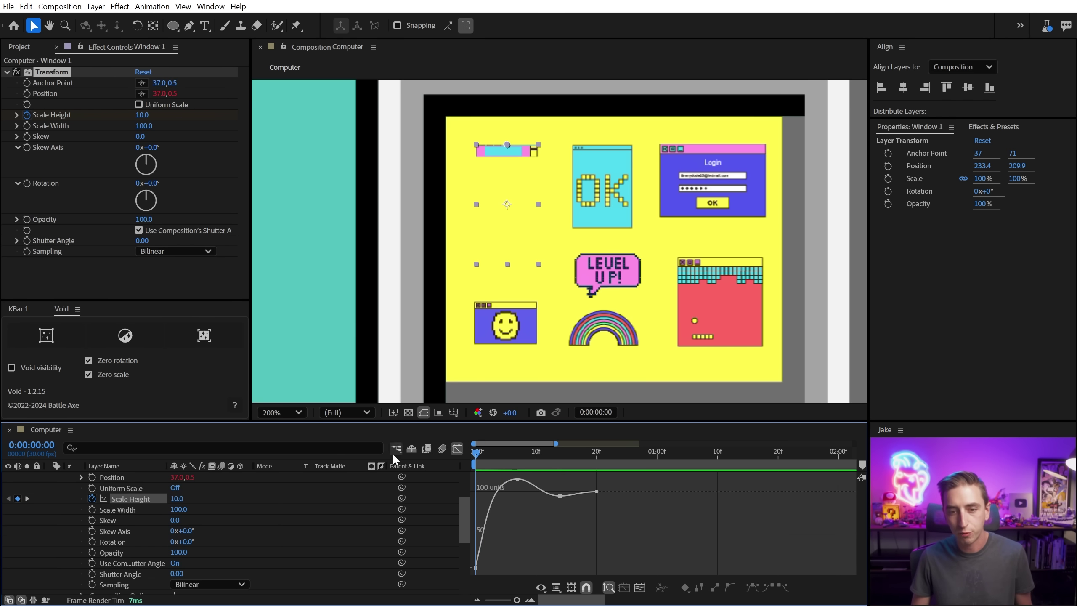
pyautogui.click(457, 449)
# Preview the pop-on, zoom the timeline out, and move Window 1 to start at frame 0
pyautogui.scroll(3, 517, 484)
pyautogui.moveTo(511, 497); pyautogui.dragTo(568, 501)
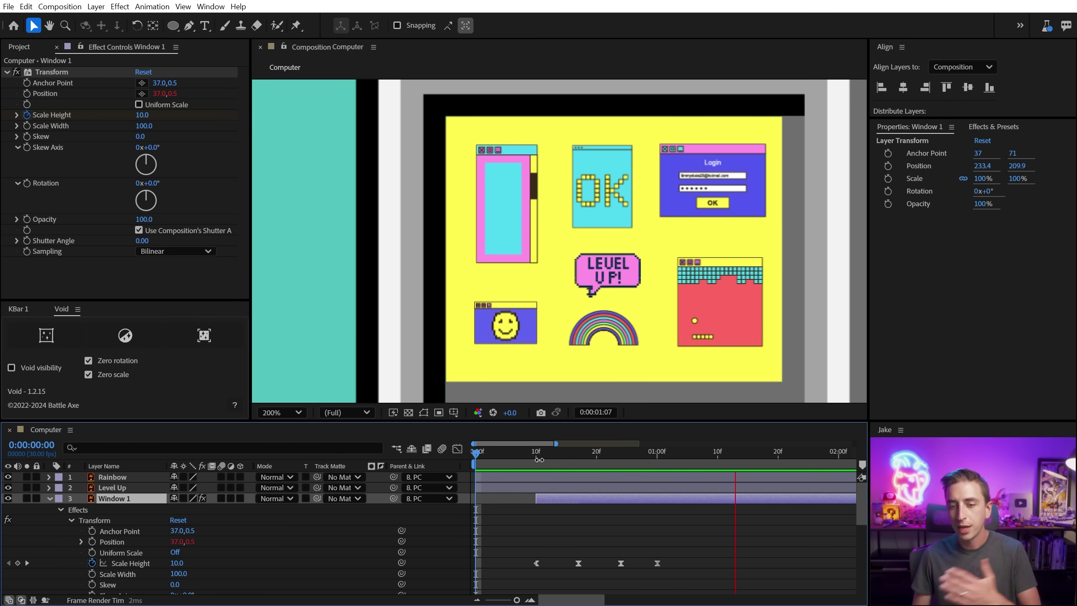
pyautogui.click(499, 453)
pyautogui.press('space')
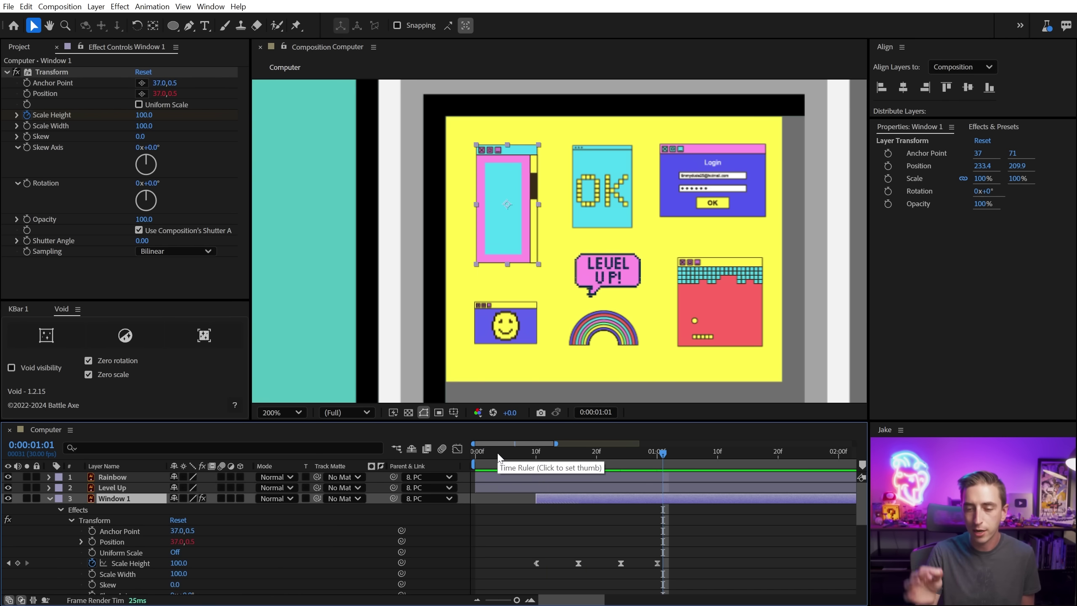
pyautogui.click(499, 453)
pyautogui.press('space')
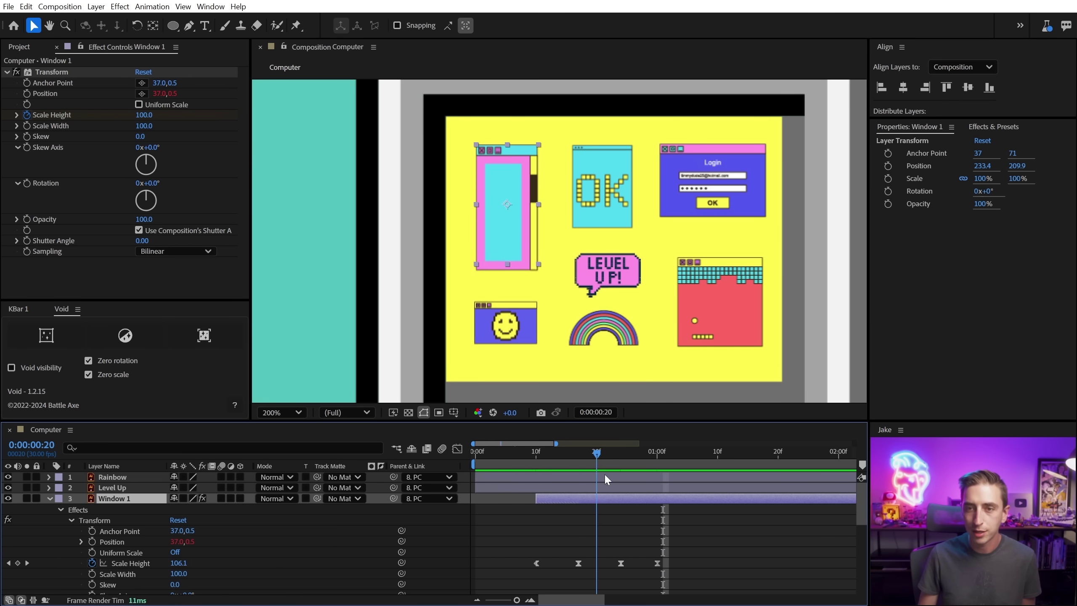
pyautogui.press('-')
pyautogui.moveTo(508, 457)
pyautogui.mouseDown()
pyautogui.moveTo(477, 457)
pyautogui.moveTo(525, 459)
pyautogui.mouseUp()
pyautogui.moveTo(526, 499); pyautogui.dragTo(503, 499)
# Keyframe Scale Height at 100 at 2:00, 115 at 2:10, and 0 at 2:20
pyautogui.moveTo(548, 455); pyautogui.dragTo(620, 457)
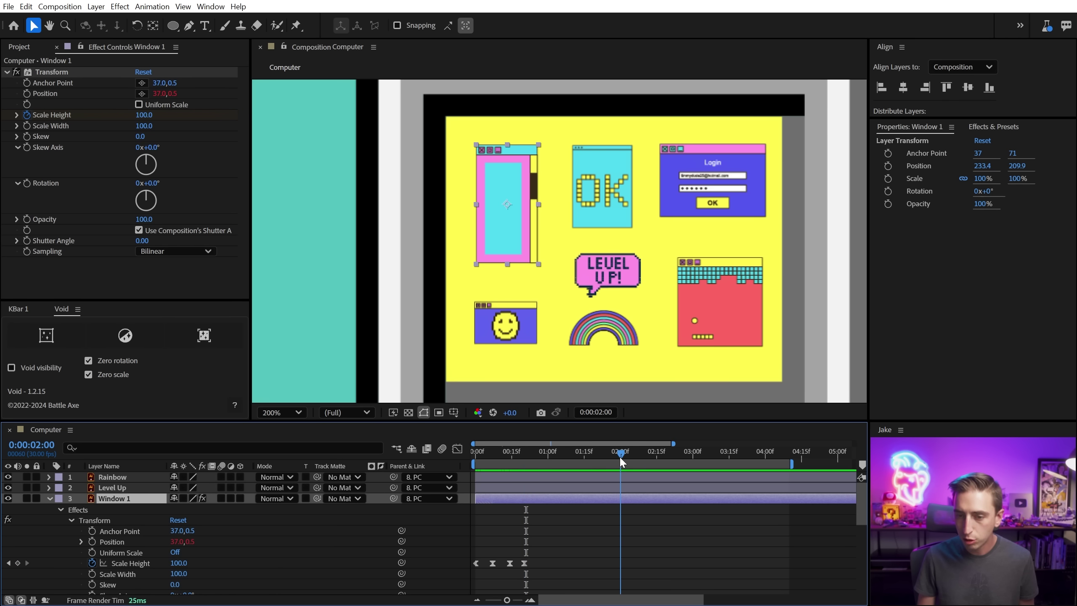
pyautogui.click(17, 563)
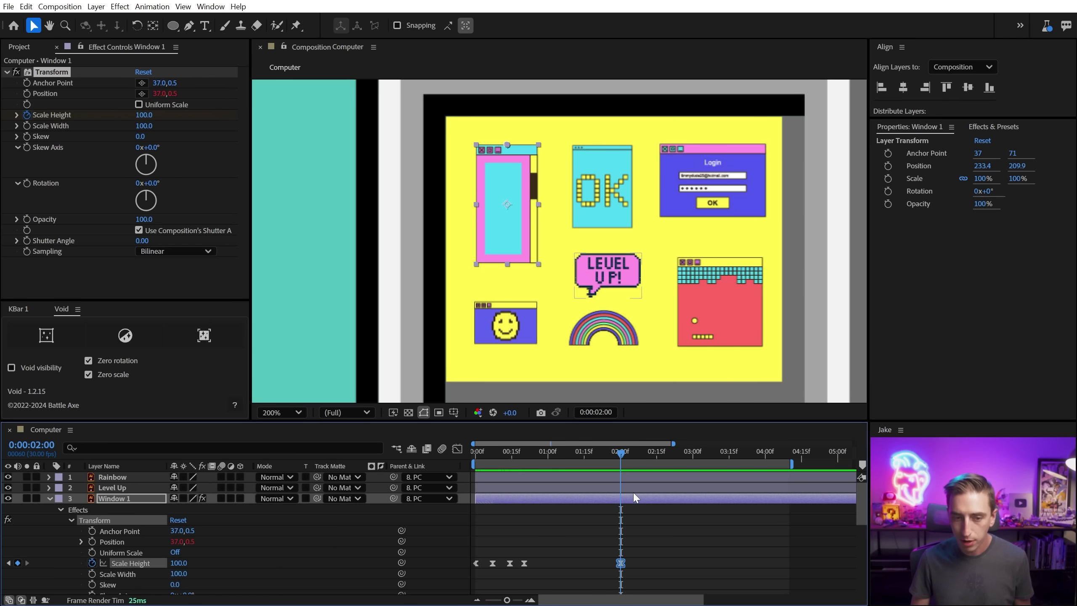
pyautogui.hotkey('shift', 'pagedown')
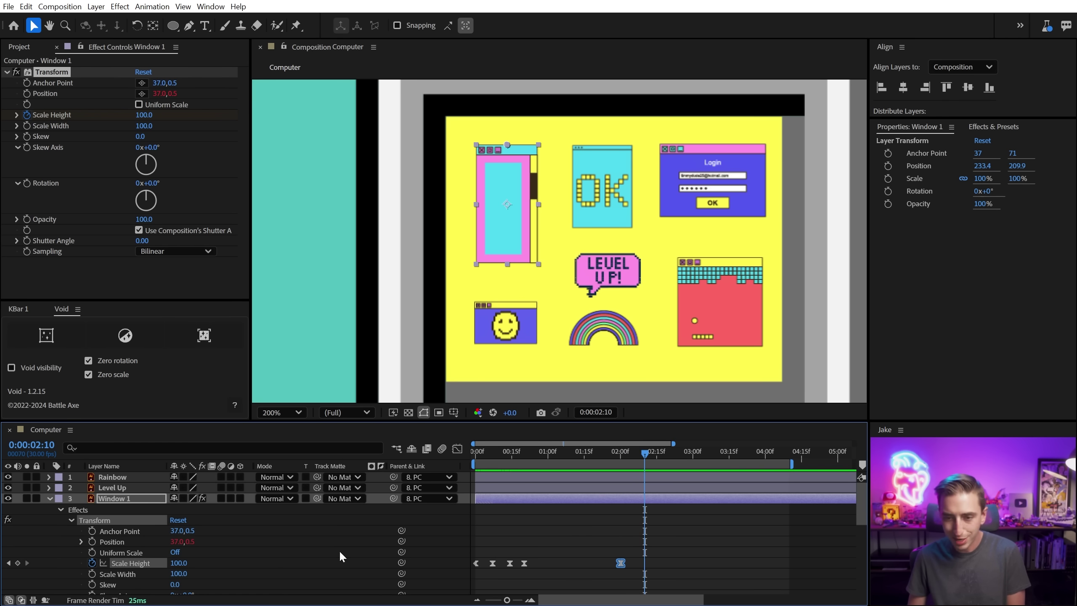
pyautogui.click(179, 563)
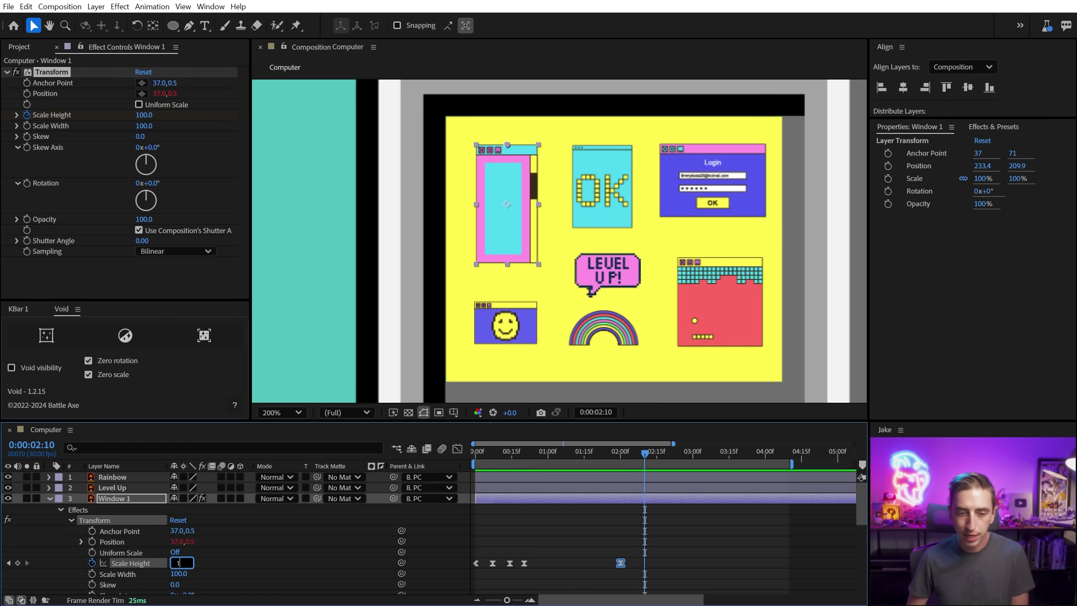
pyautogui.press('Return')
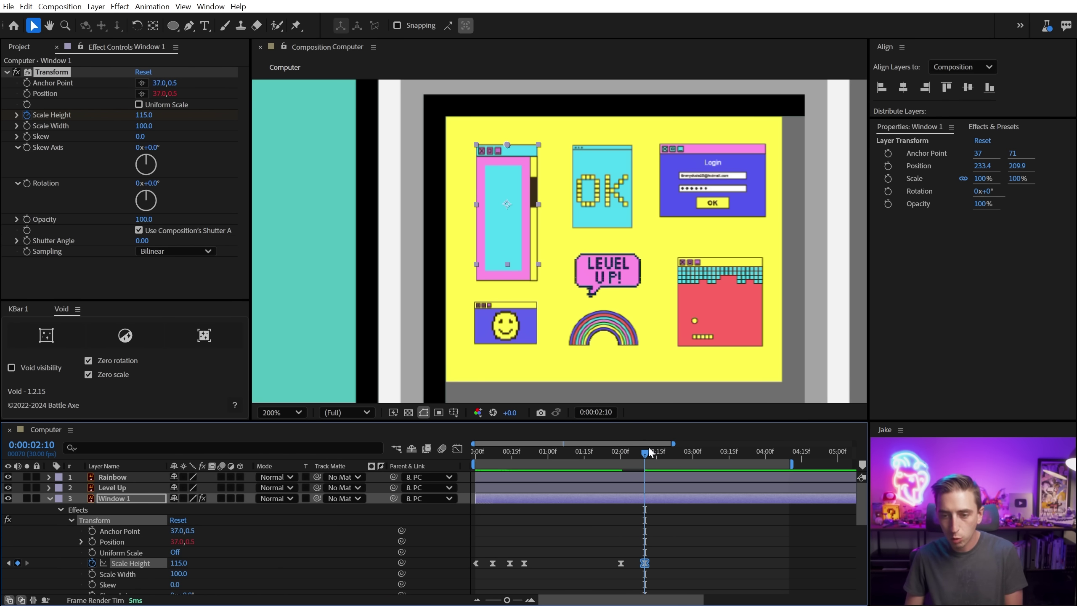
pyautogui.hotkey('shift', 'pagedown')
pyautogui.click(177, 562)
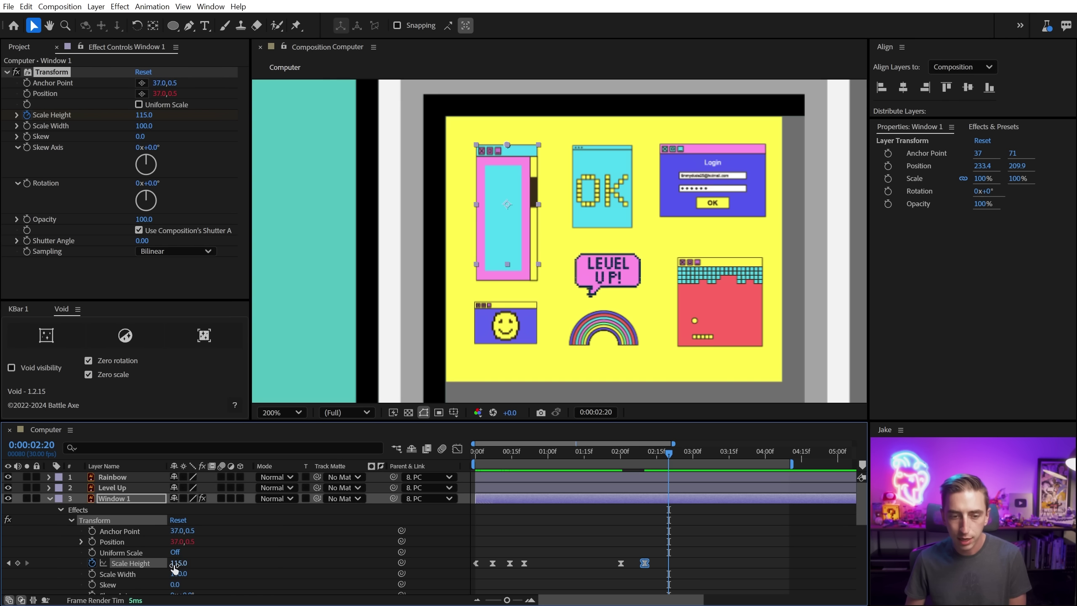
pyautogui.write('0')
pyautogui.press('Return')
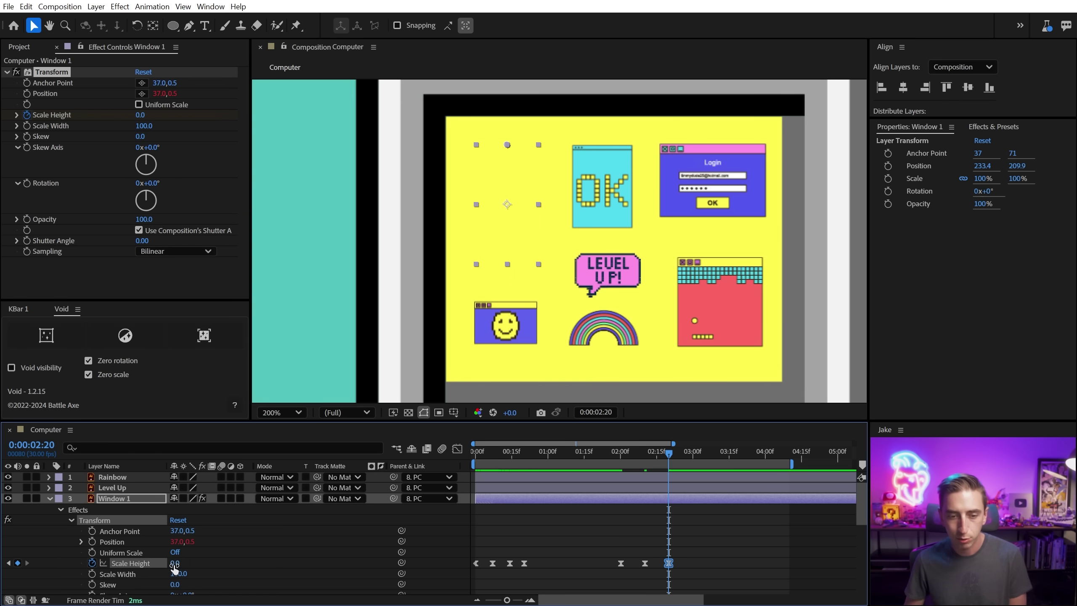
# Reshape the Scale Height graph easing around the 115 peak and final keyframe, then preview
pyautogui.click(457, 449)
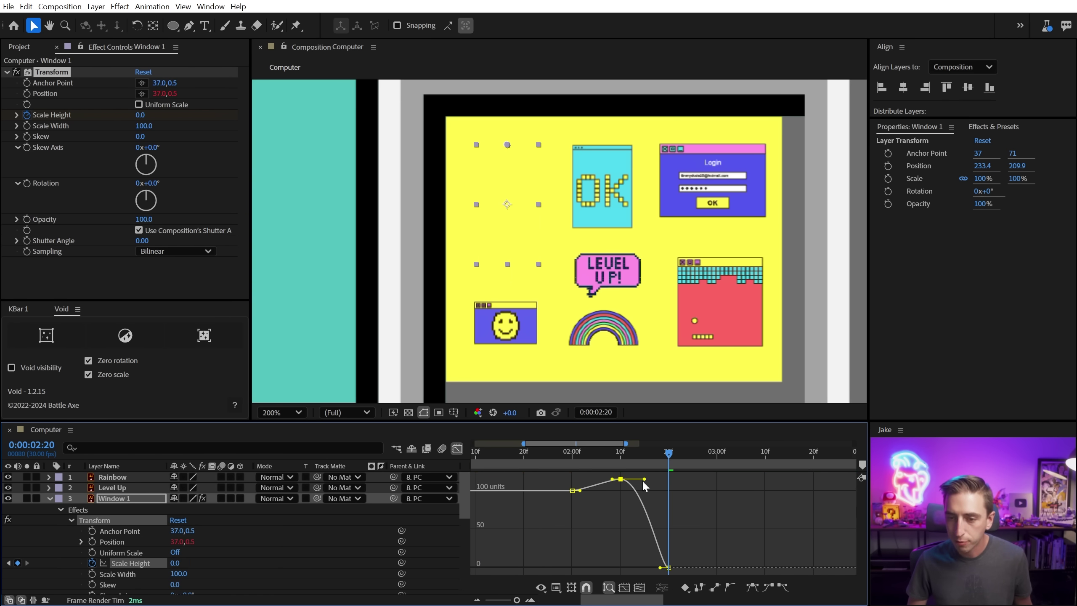
pyautogui.moveTo(612, 479); pyautogui.dragTo(592, 491)
pyautogui.moveTo(621, 479); pyautogui.dragTo(630, 479)
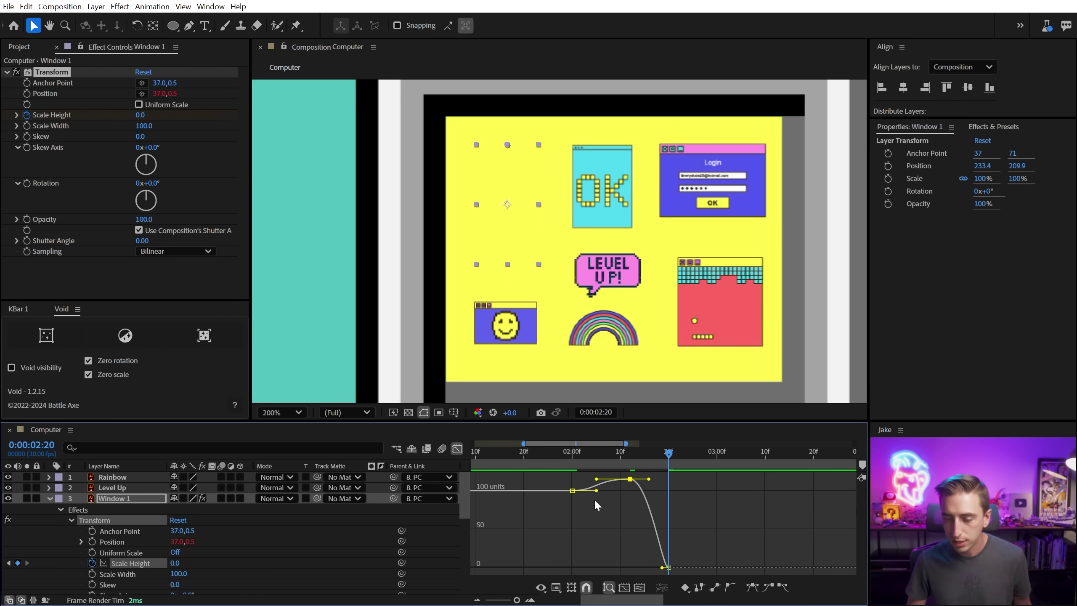
pyautogui.moveTo(662, 568); pyautogui.dragTo(667, 543)
pyautogui.press('space')
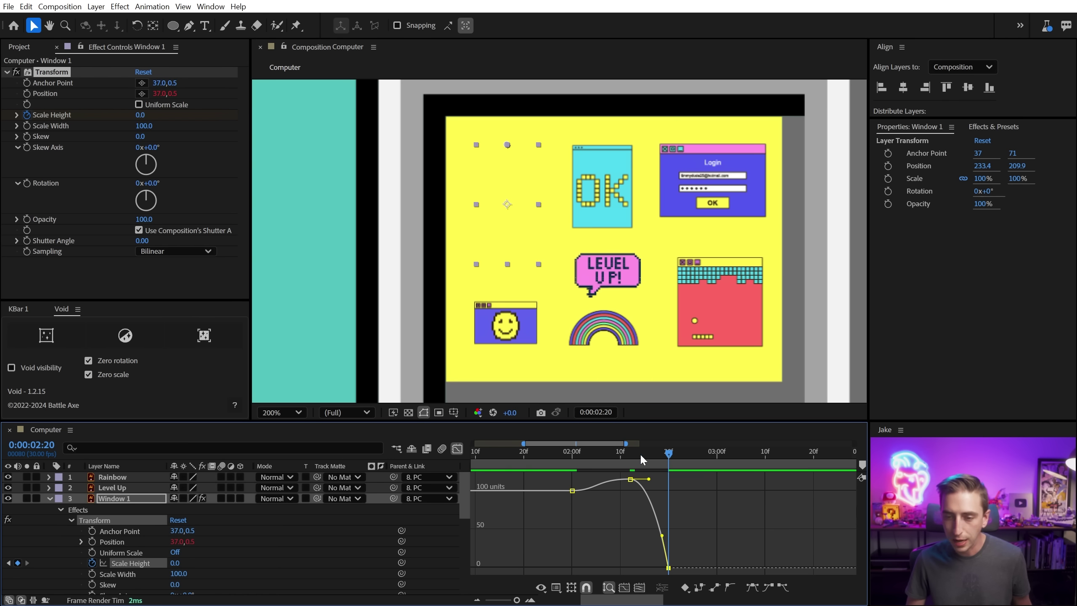
pyautogui.press('space')
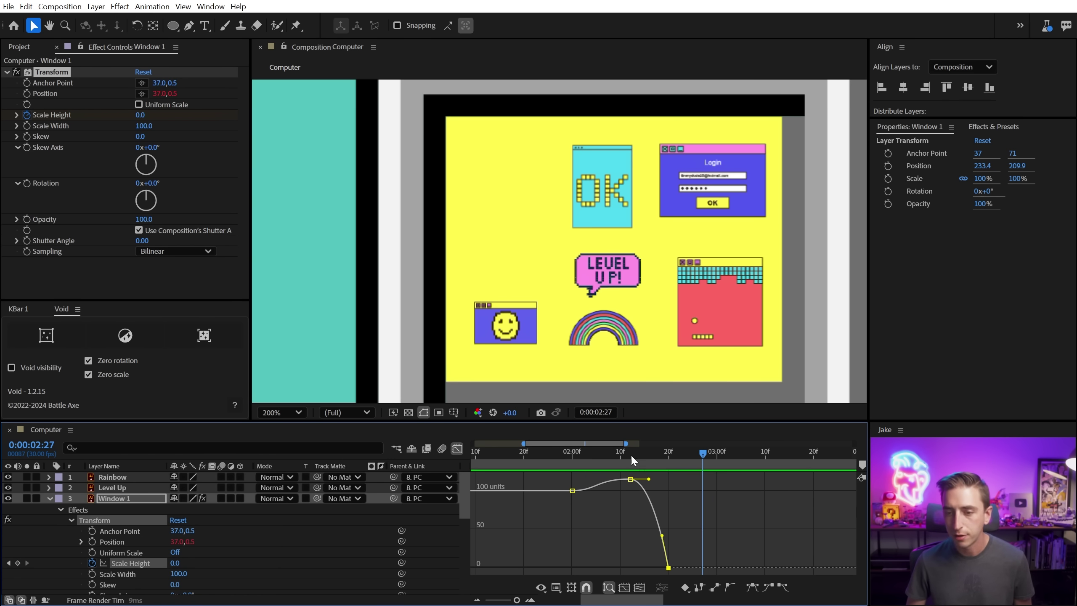
pyautogui.moveTo(628, 455); pyautogui.dragTo(557, 454)
# Move the last Scale Height keyframe three frames earlier and set its value to 10
pyautogui.hotkey('alt', 'Left')
pyautogui.hotkey('alt', 'Left')
pyautogui.hotkey('alt', 'Left')
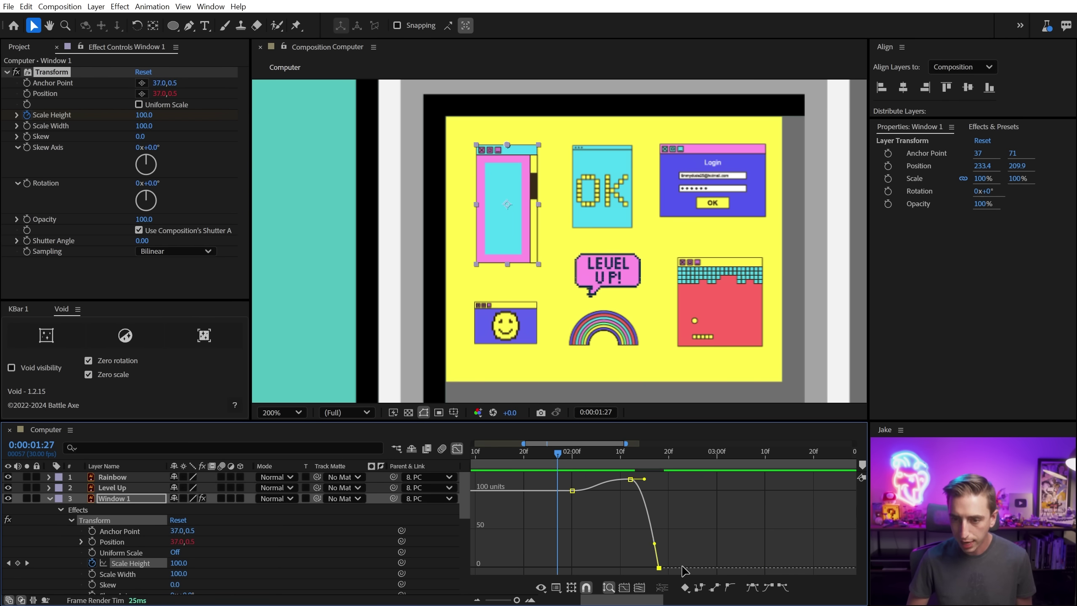
pyautogui.press('space')
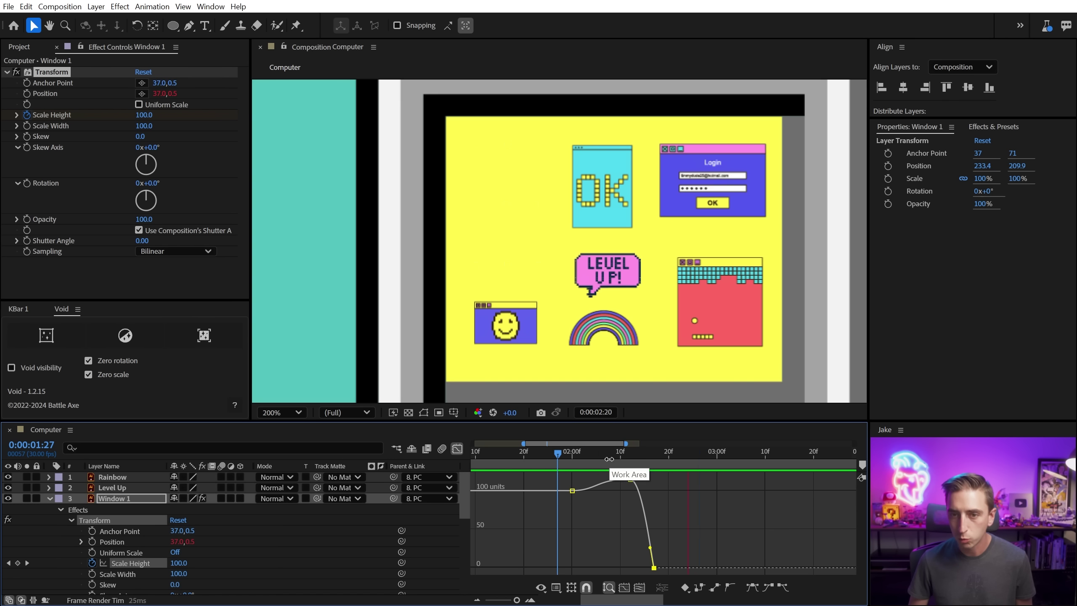
pyautogui.moveTo(609, 459); pyautogui.dragTo(659, 462)
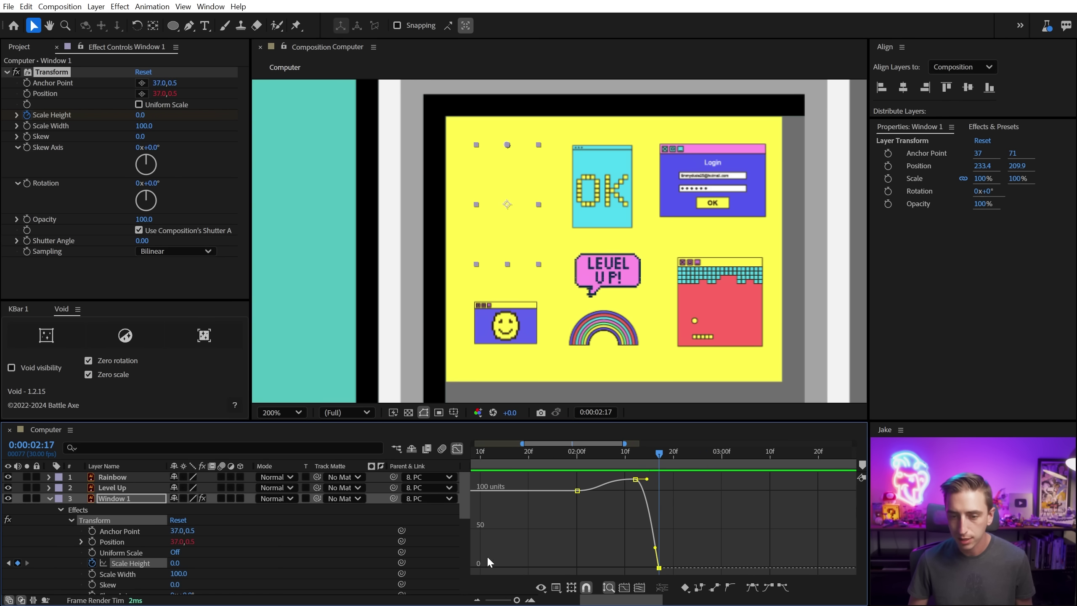
pyautogui.click(174, 563)
pyautogui.write('10')
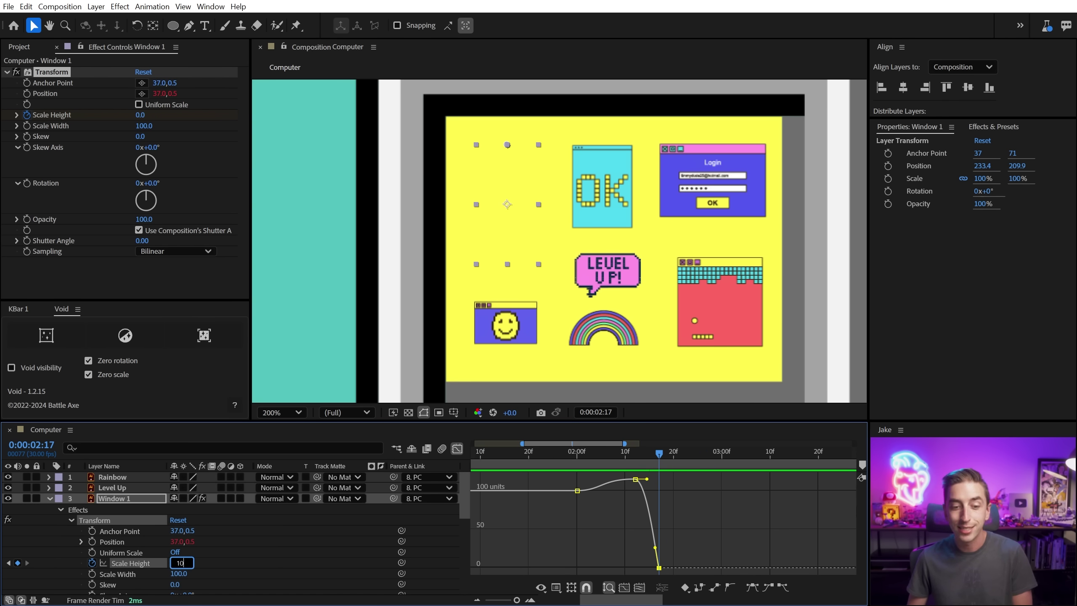
pyautogui.press('Return')
# Preview the squash, then return to keyframe view zoomed out to all 10 seconds
pyautogui.click(546, 452)
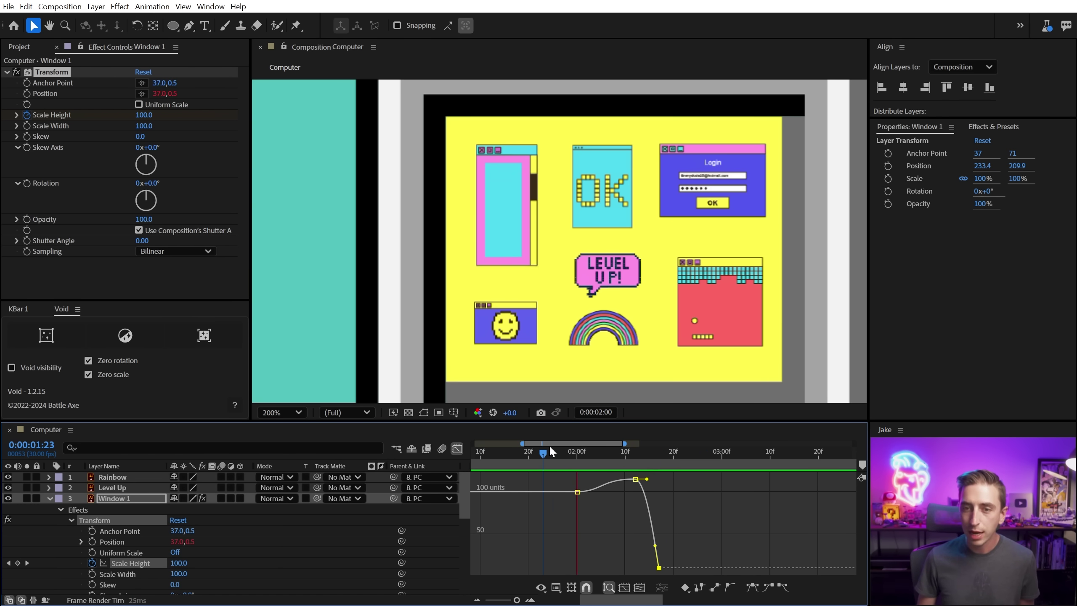
pyautogui.press('space')
pyautogui.press('j')
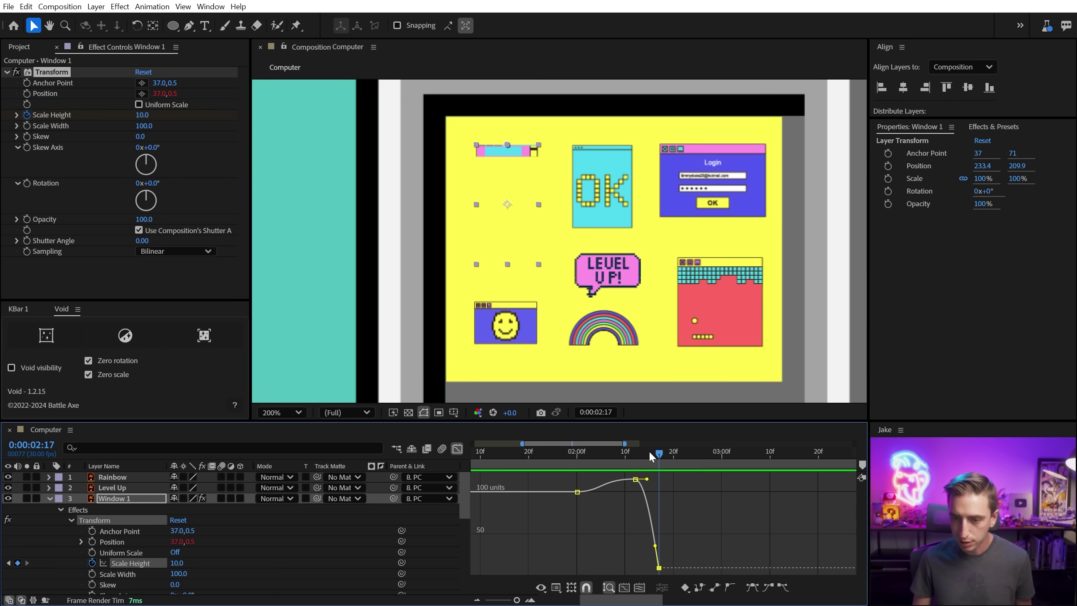
pyautogui.click(456, 448)
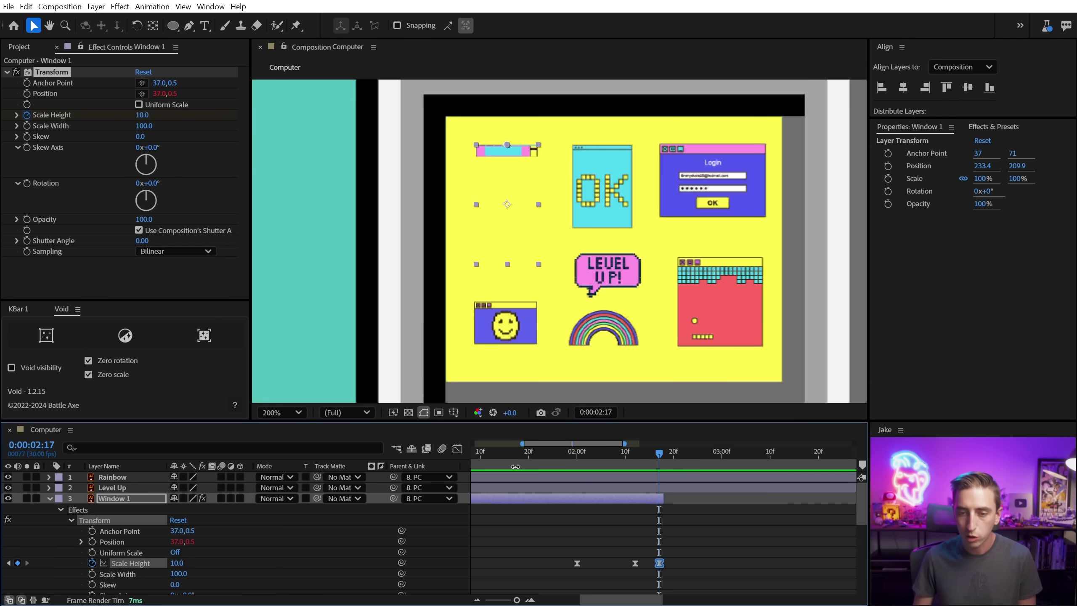
pyautogui.scroll(-5, 654, 495)
pyautogui.moveTo(544, 451); pyautogui.dragTo(413, 456)
pyautogui.press('space')
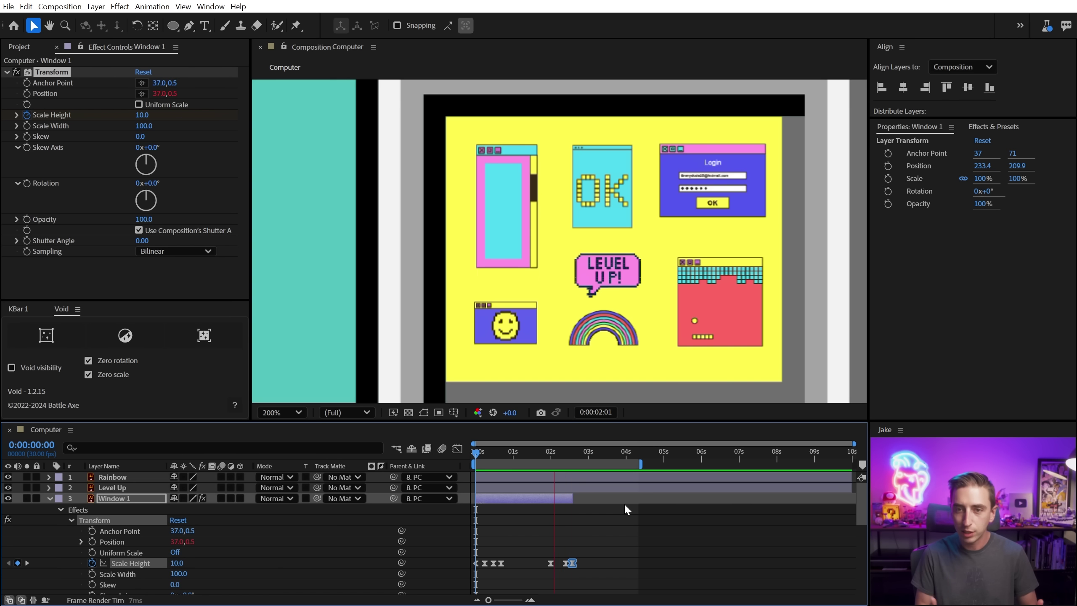
pyautogui.press('space')
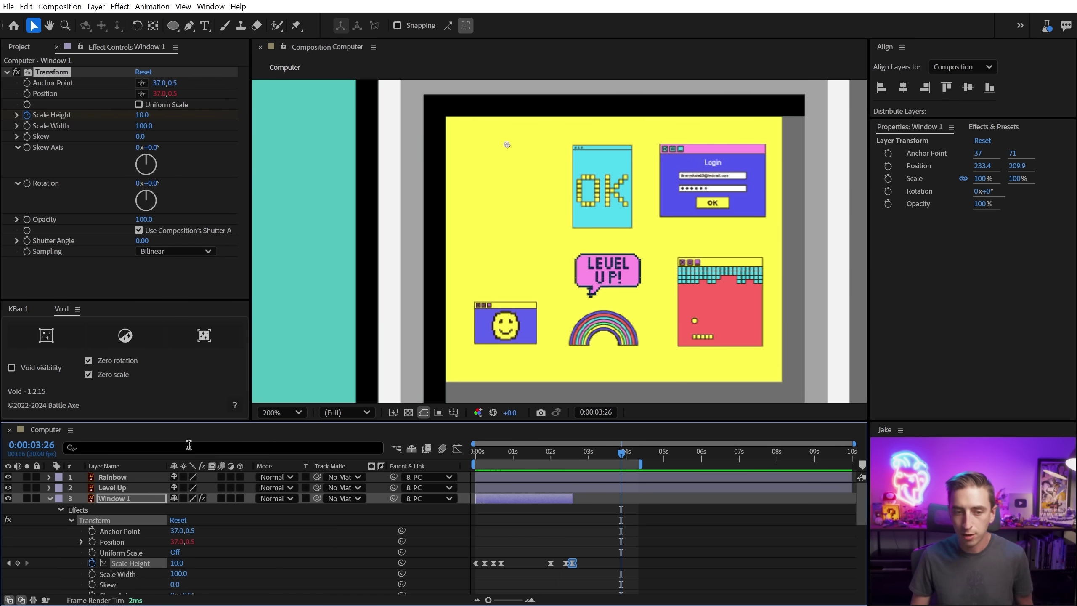
# Select Window 1's Transform effect and type the new name Overshoot Y Scale
pyautogui.click(99, 520)
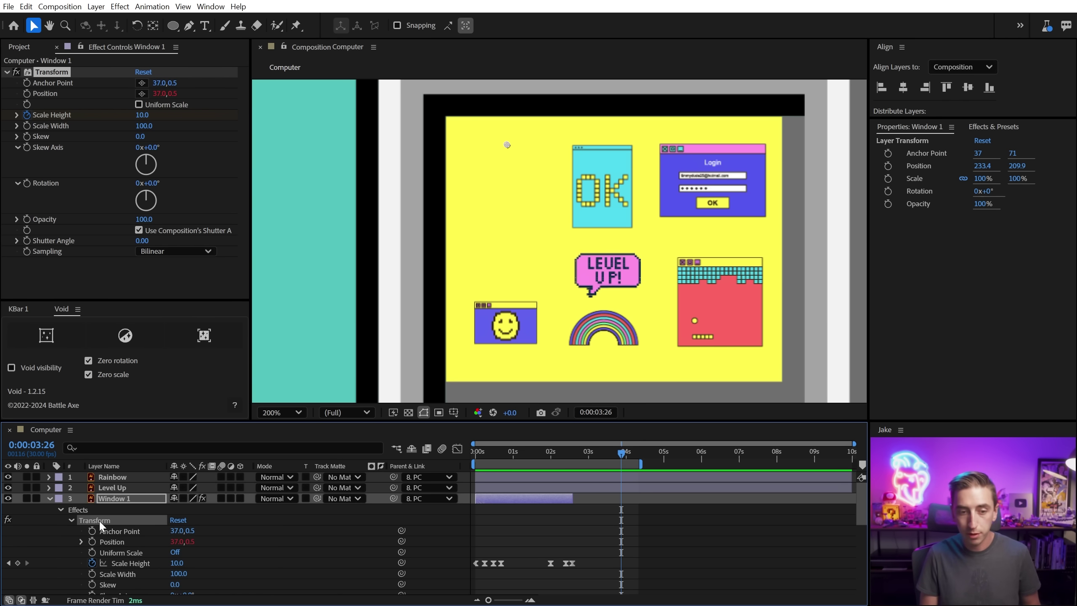
pyautogui.press('Return')
pyautogui.write('Overshoot Y Scale')
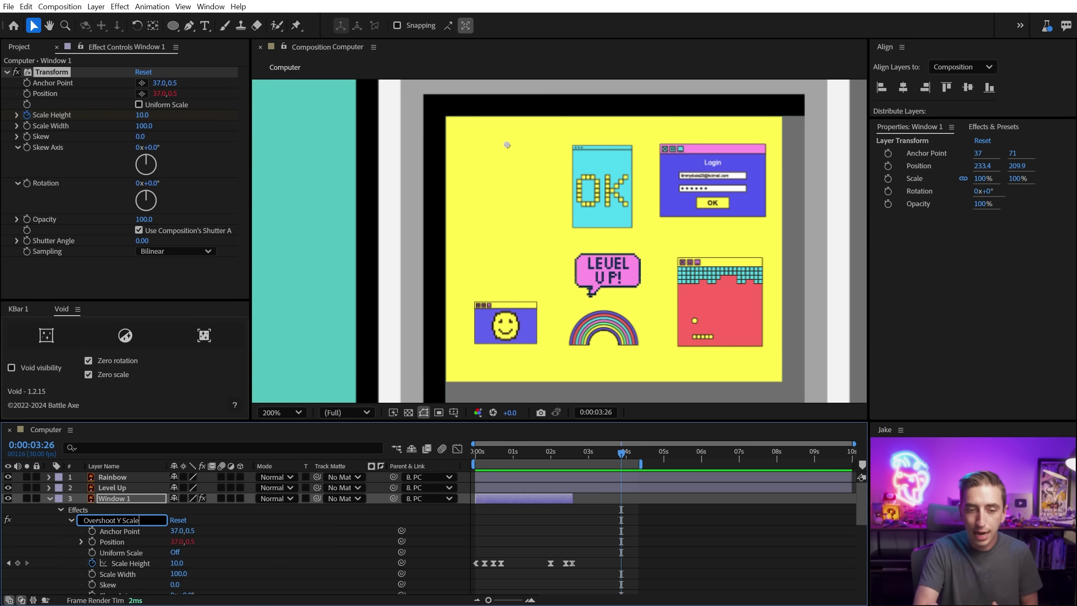
# Confirm the Overshoot Y Scale name and drag the effect's anchor point lower, previewing the result
pyautogui.press('Return')
pyautogui.press('Home')
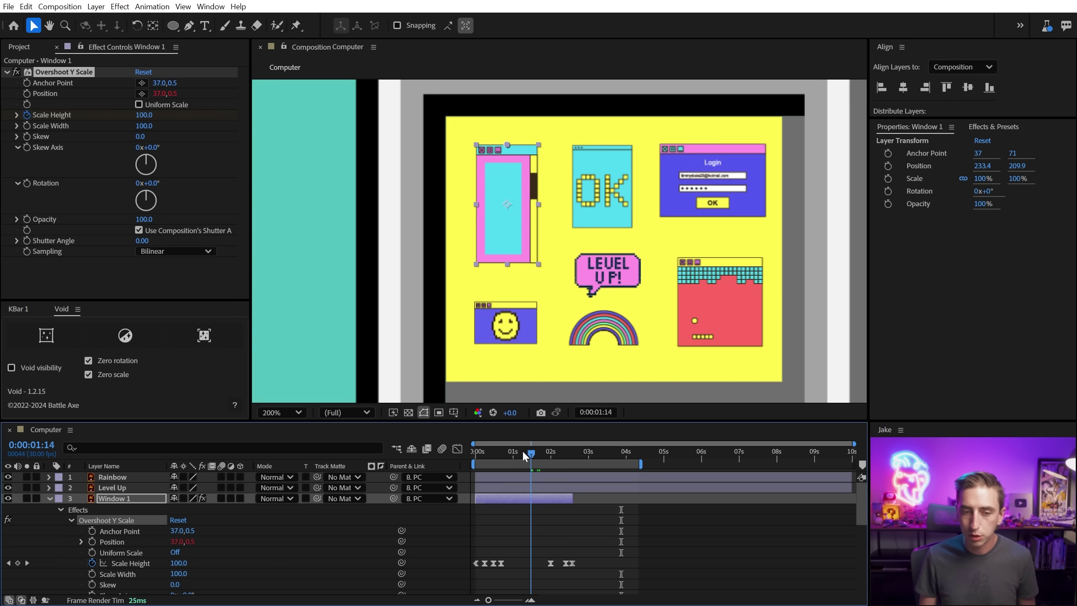
pyautogui.press('space')
pyautogui.press('space')
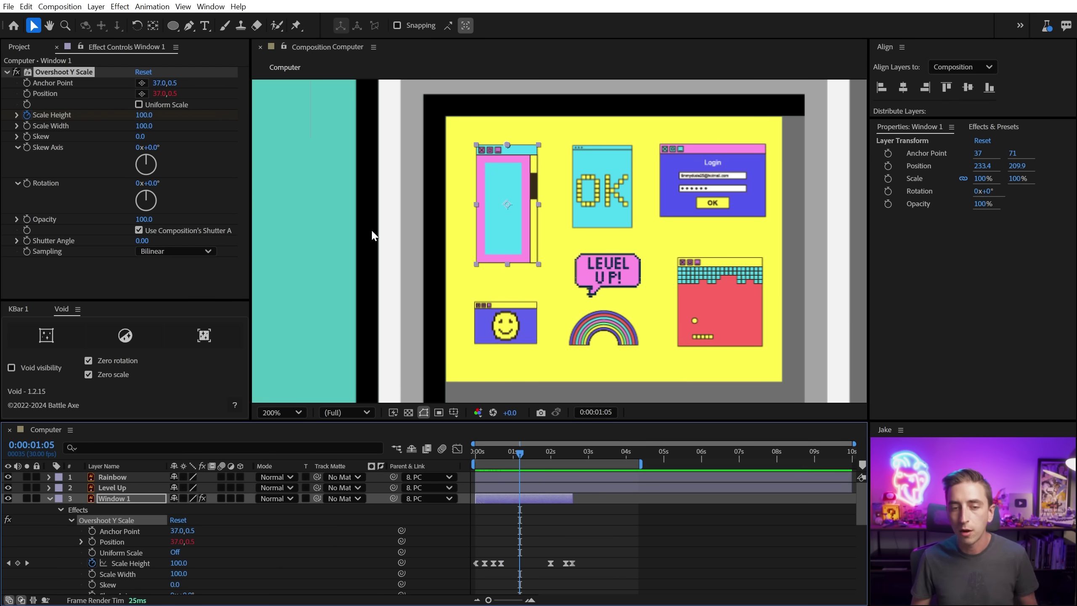
pyautogui.moveTo(173, 86); pyautogui.dragTo(248, 96)
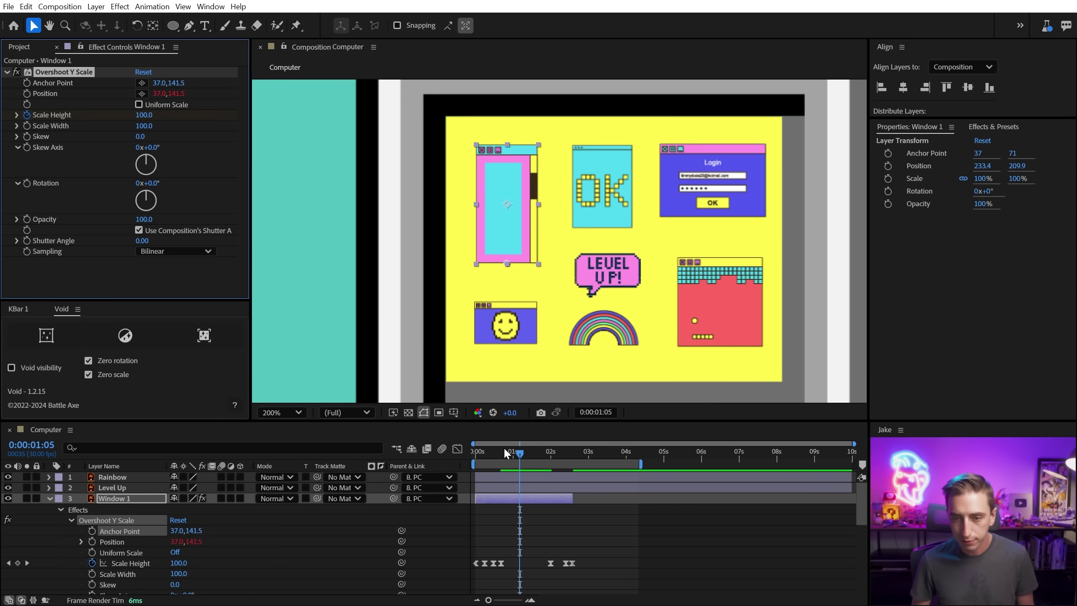
pyautogui.moveTo(503, 451); pyautogui.dragTo(439, 450)
pyautogui.press('space')
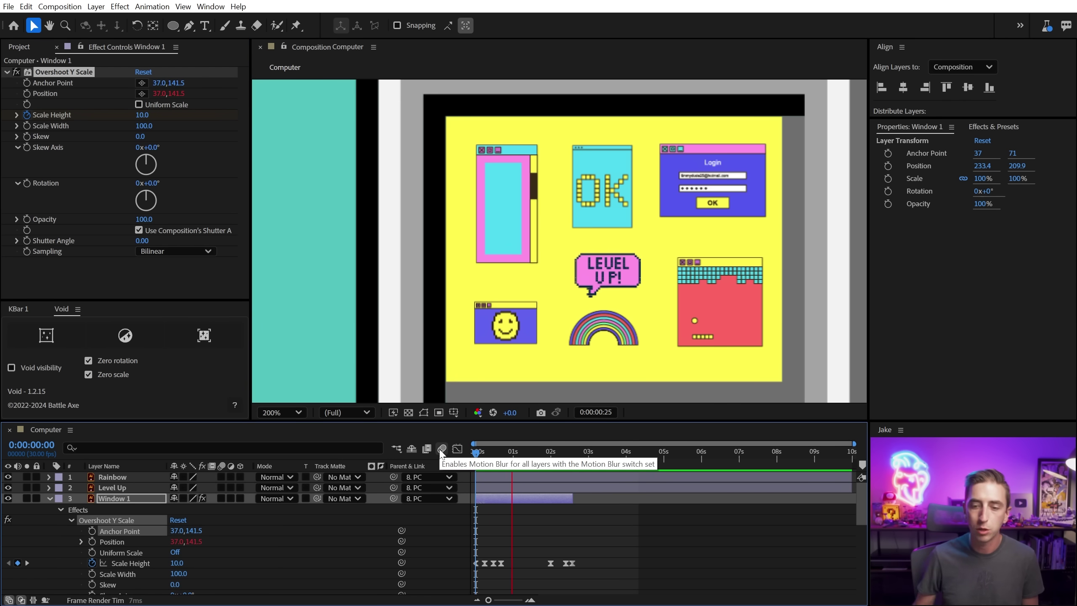
pyautogui.press('space')
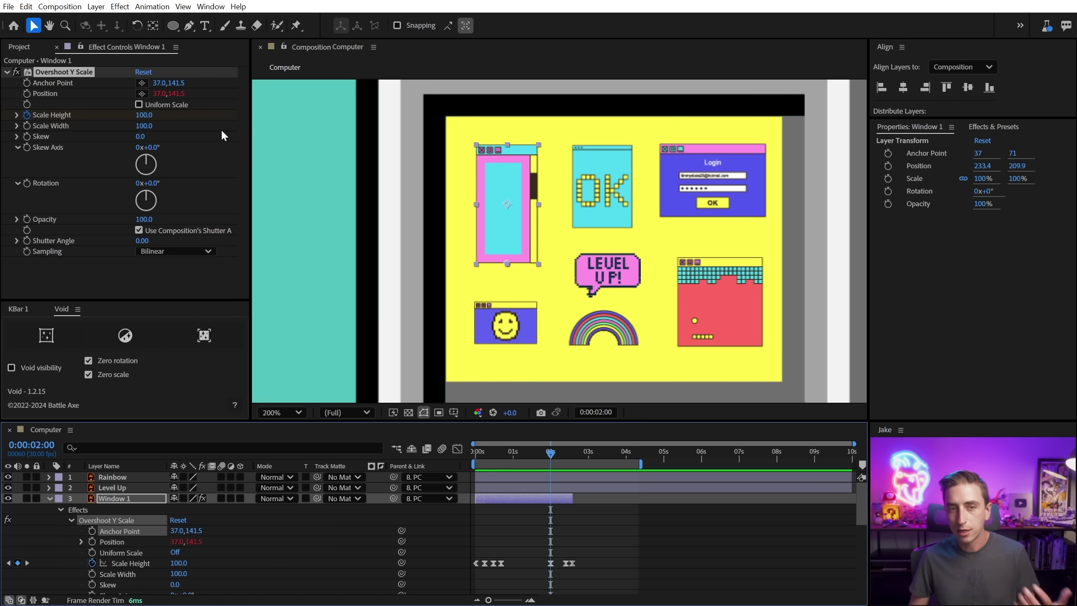
# Reset the effect's anchor point to its default 37.0, 71.0 and preview the pop-on
pyautogui.click(178, 84)
pyautogui.rightClick(63, 84)
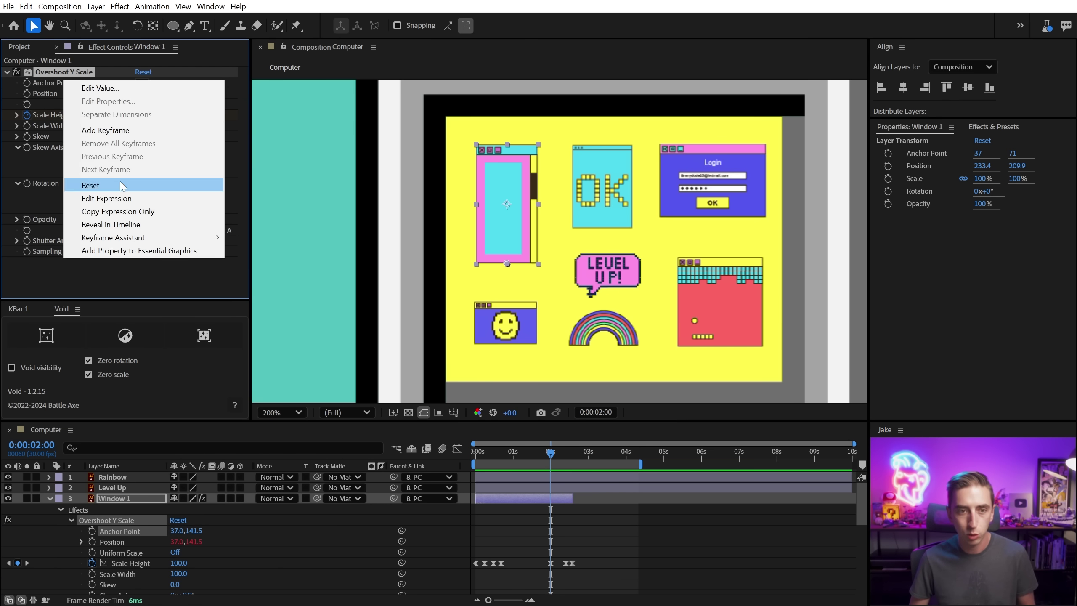
pyautogui.click(98, 183)
pyautogui.press('Home')
pyautogui.press('space')
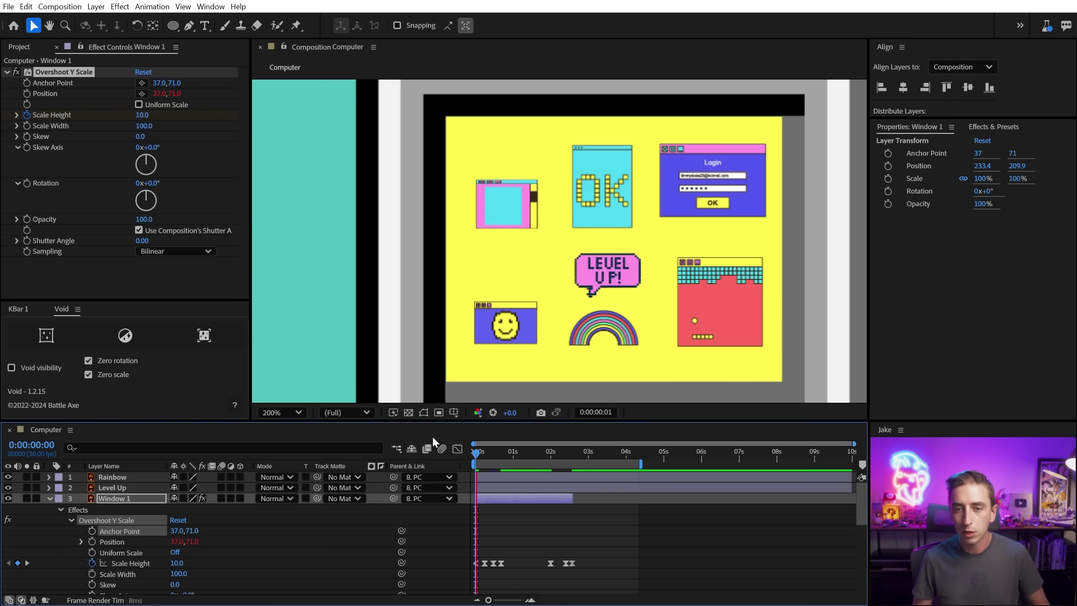
pyautogui.press('space')
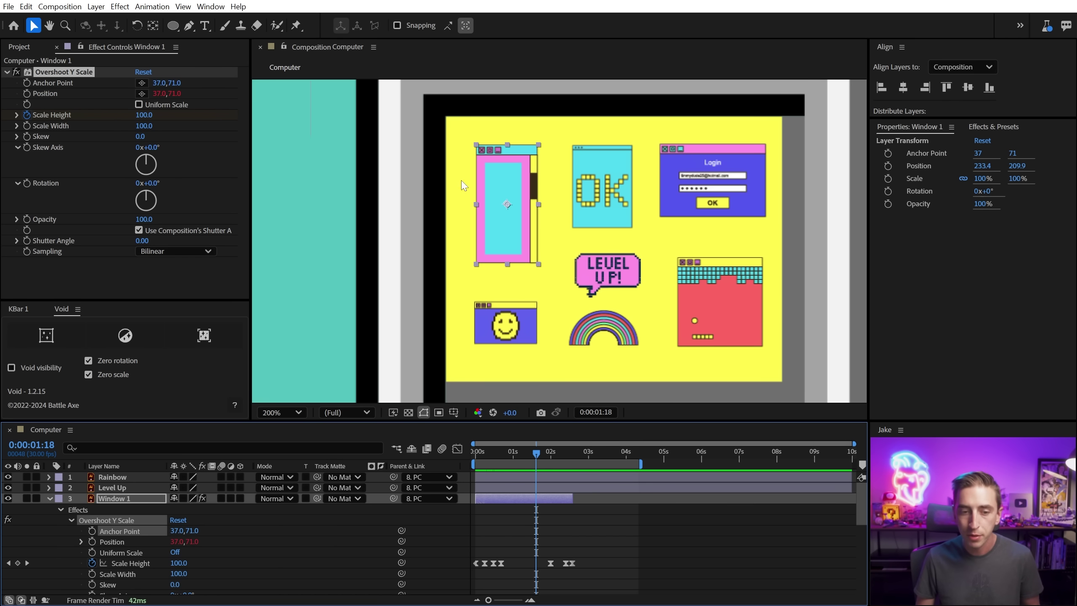
# Save Window 1's effect via Animation > Save Animation Preset as 'Overshoot Y Scale'
pyautogui.click(101, 516)
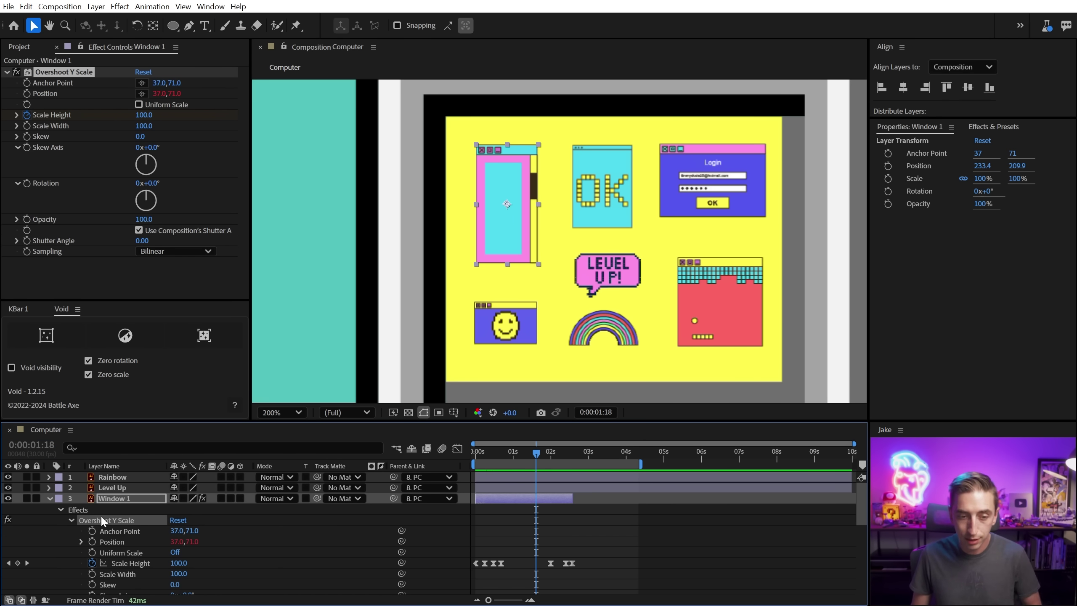
pyautogui.click(151, 7)
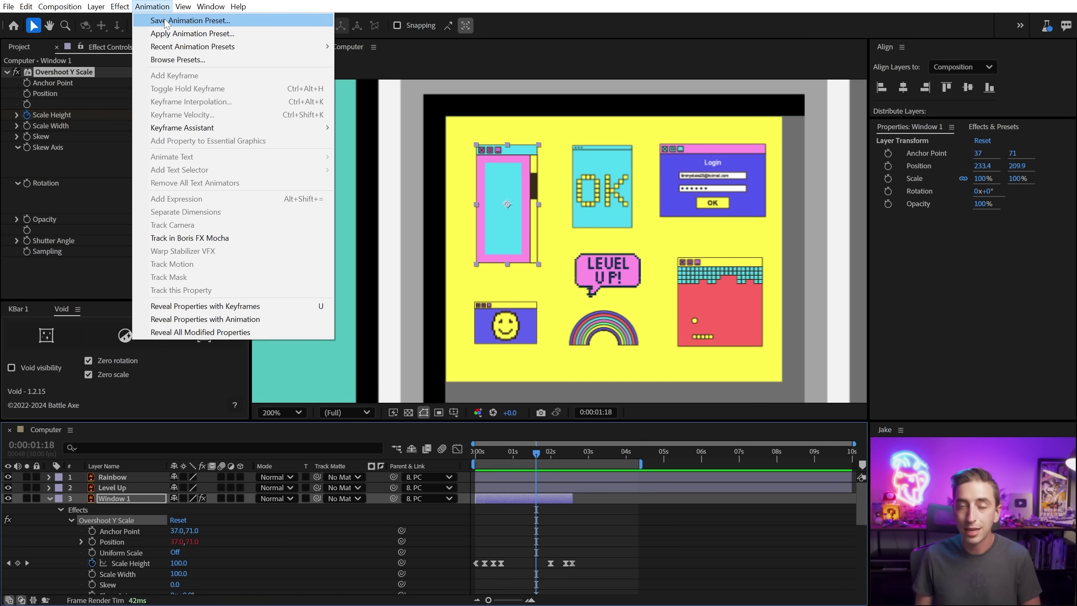
pyautogui.click(165, 21)
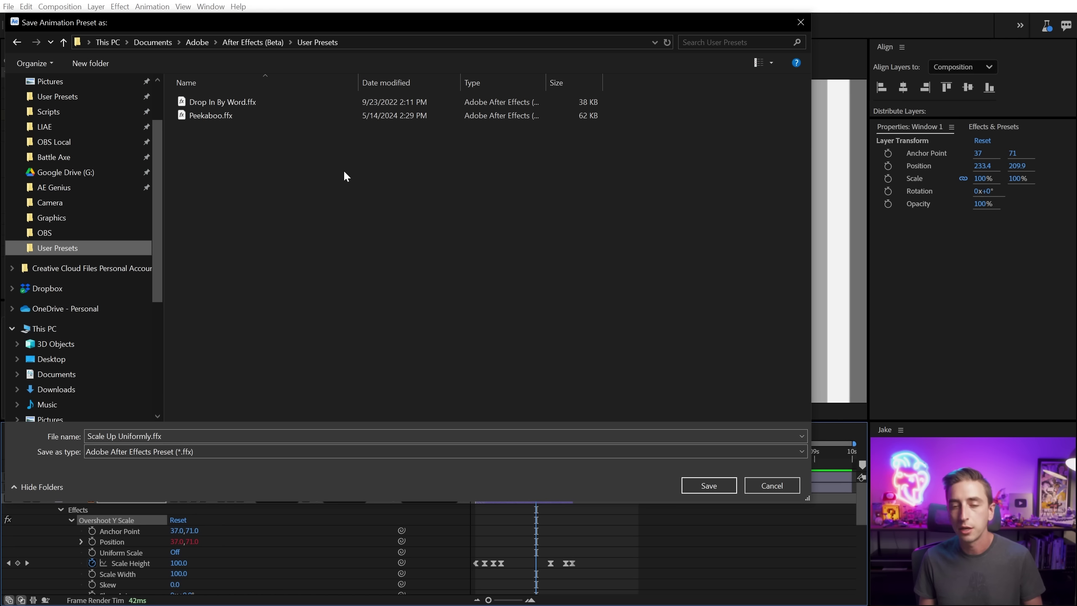
pyautogui.click(299, 435)
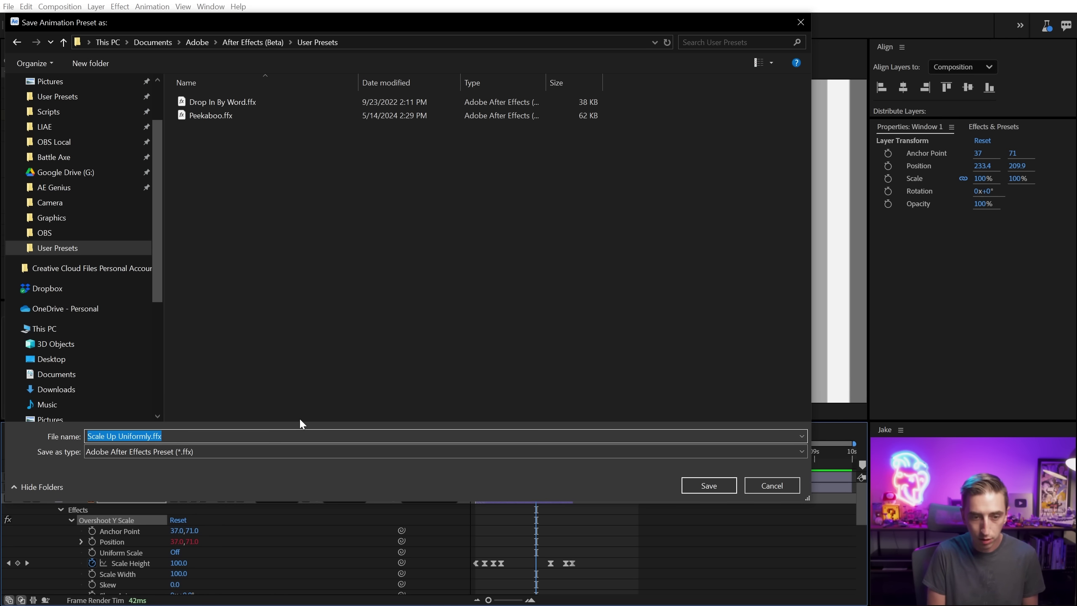
pyautogui.write('Overshoot Y Scale')
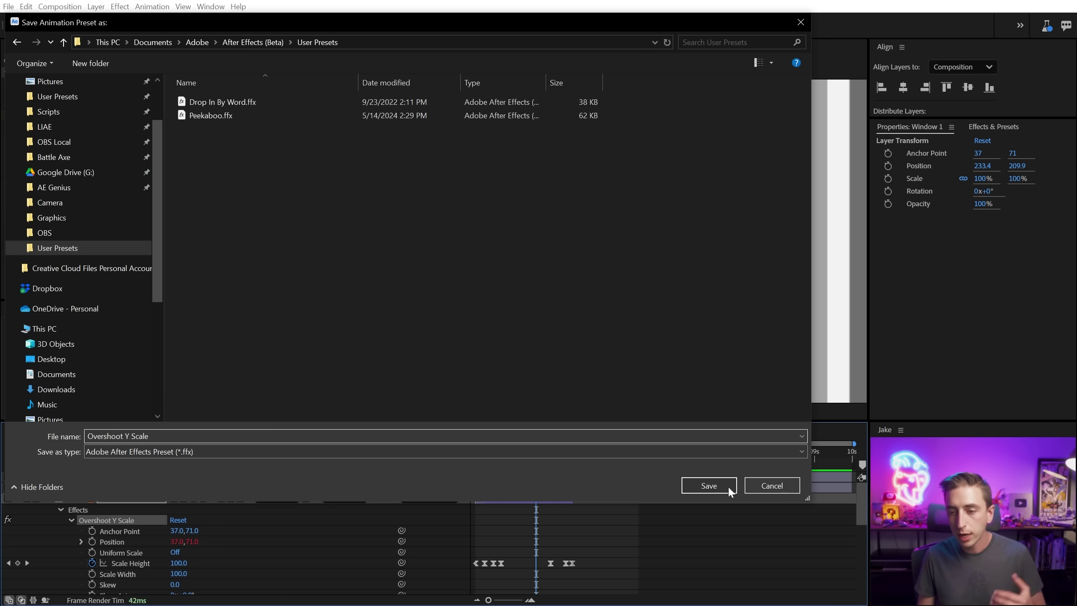
pyautogui.click(729, 488)
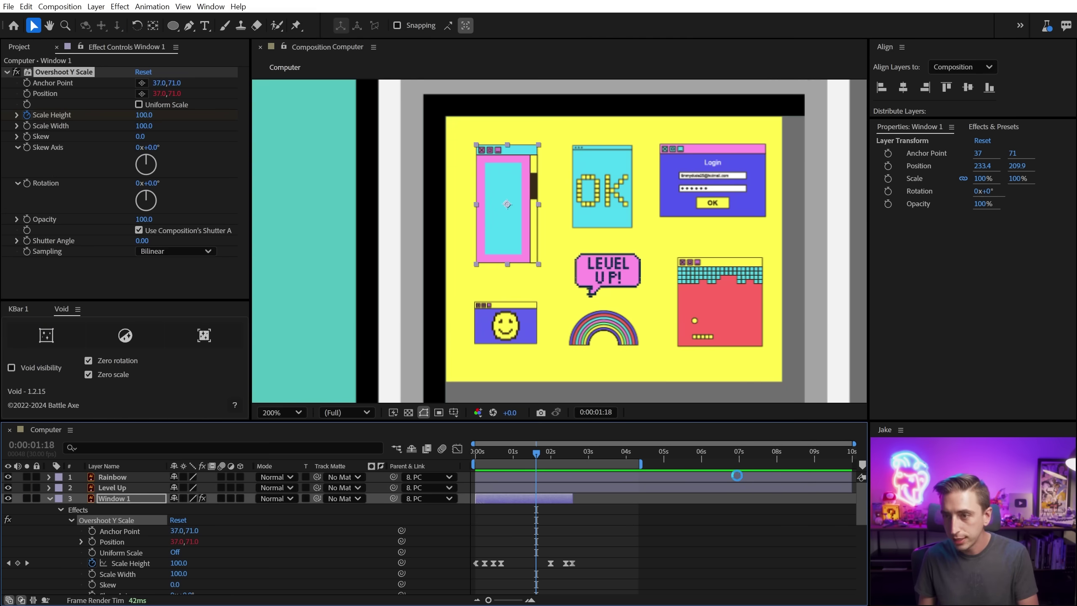
# Apply the Overshoot Y Scale user preset to Window 5 and preview the pop-ons
pyautogui.click(977, 128)
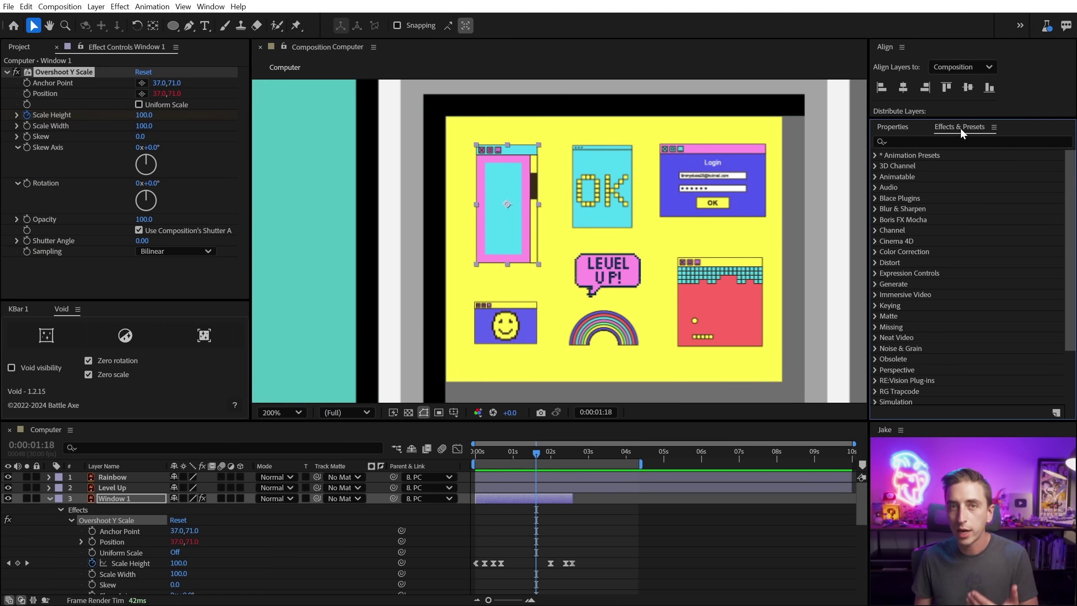
pyautogui.click(874, 155)
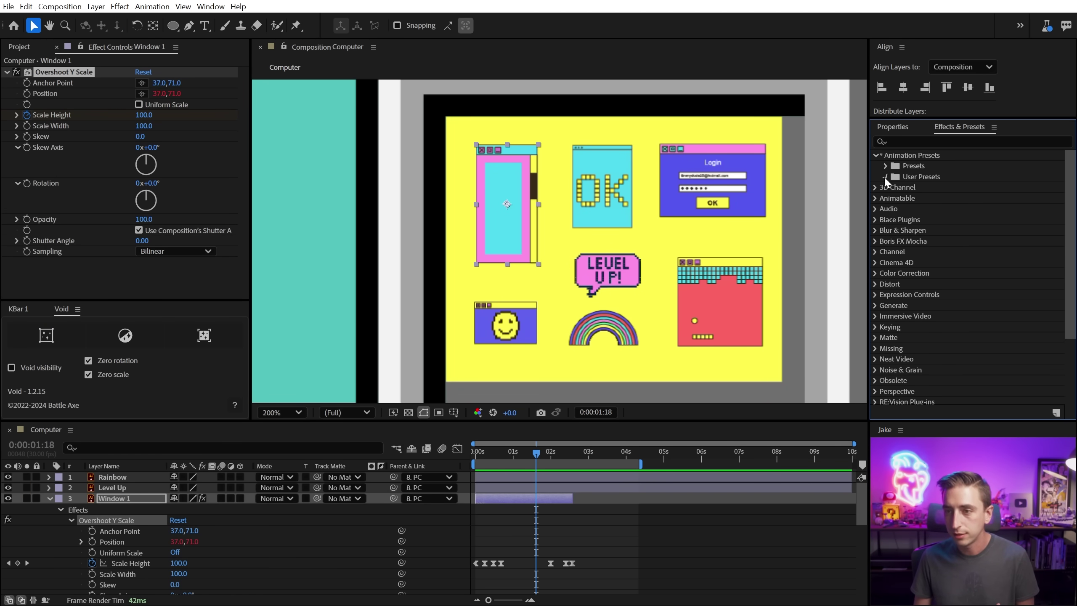
pyautogui.click(883, 176)
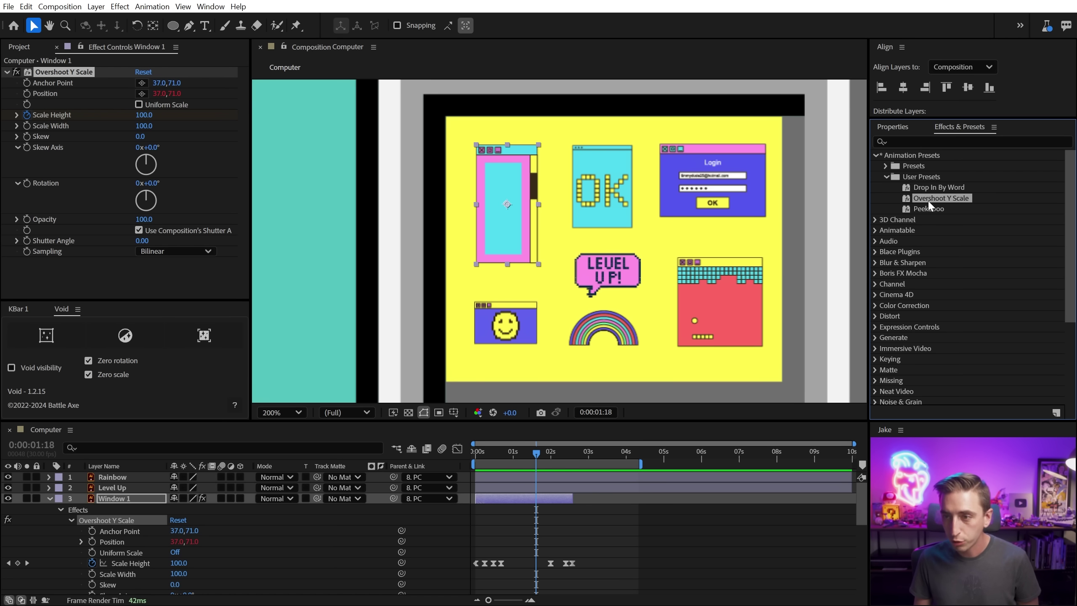
pyautogui.moveTo(927, 202); pyautogui.dragTo(732, 296)
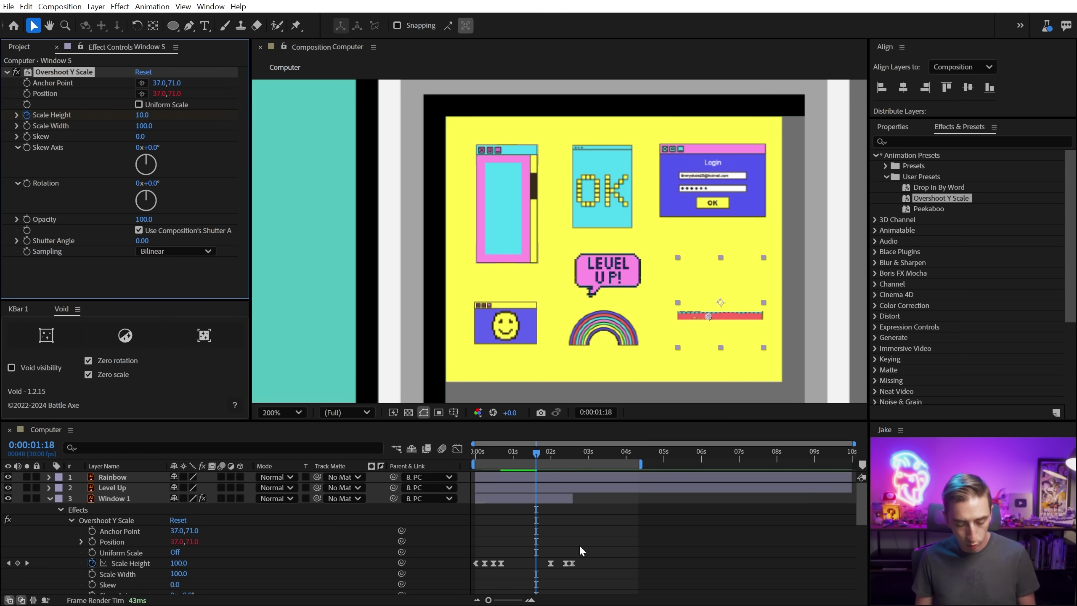
pyautogui.scroll(-10, 578, 547)
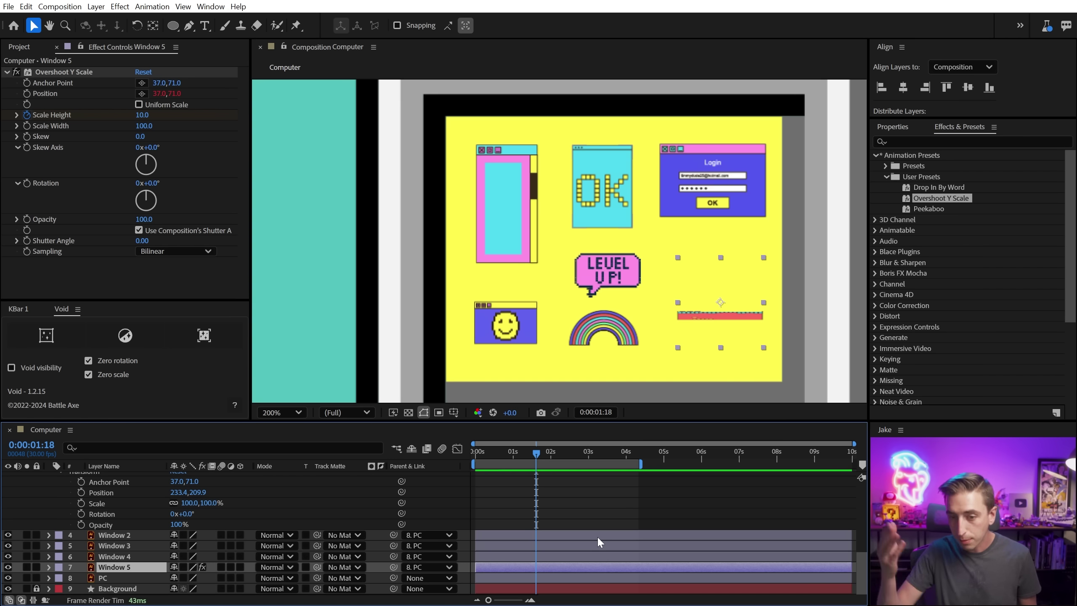
pyautogui.press('u')
pyautogui.scroll(-2, 597, 545)
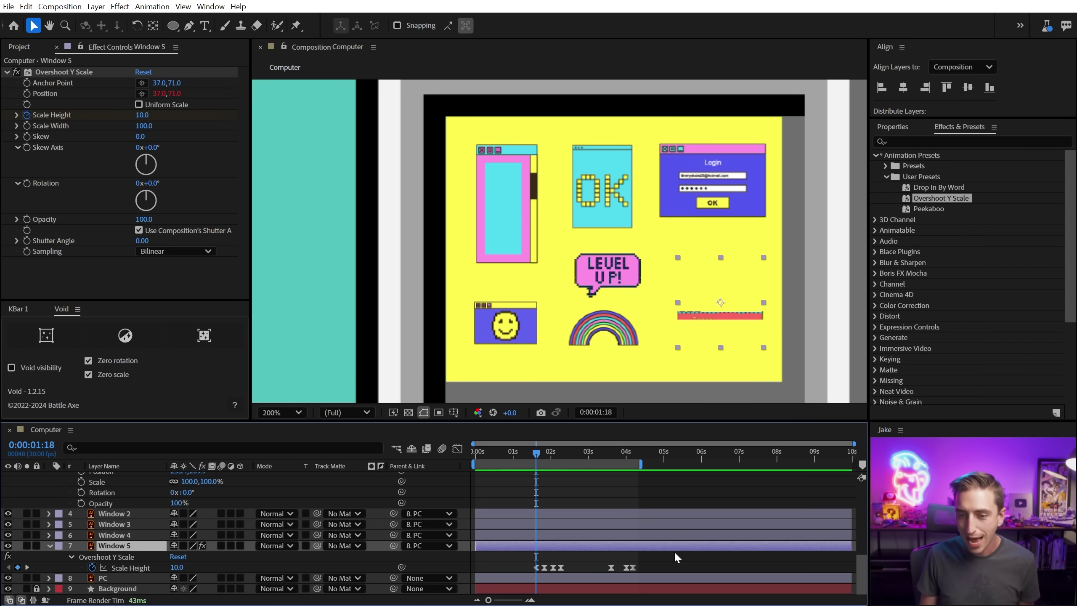
pyautogui.press('space')
# Move the effect's anchor point to Window 5's top edge (37.0, 0.0) and replay from 1:16
pyautogui.press('space')
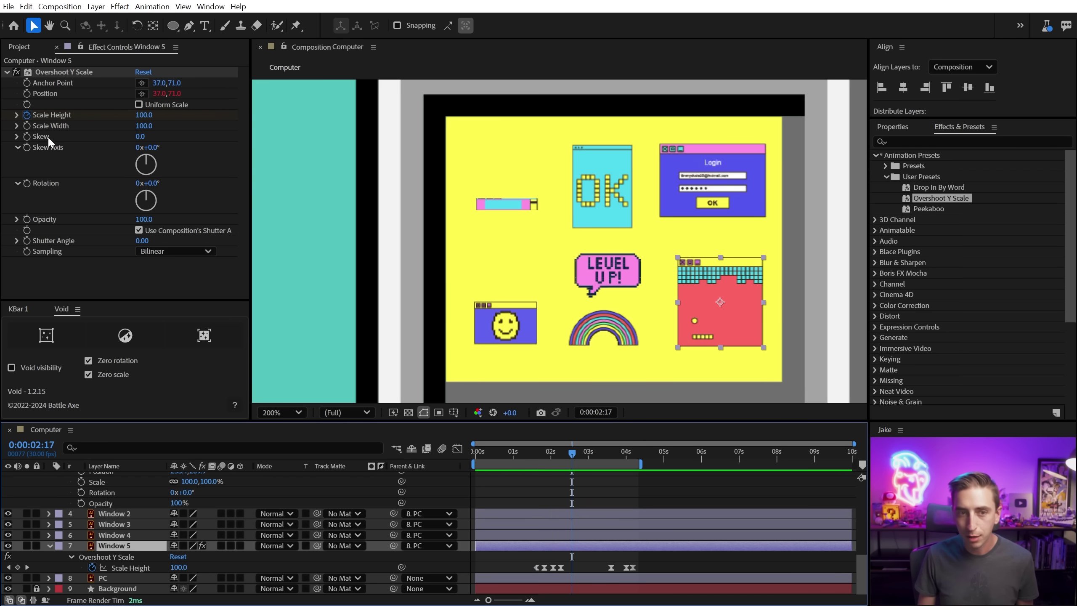
pyautogui.click(56, 85)
pyautogui.moveTo(174, 80); pyautogui.dragTo(130, 82)
pyautogui.click(534, 449)
pyautogui.press('space')
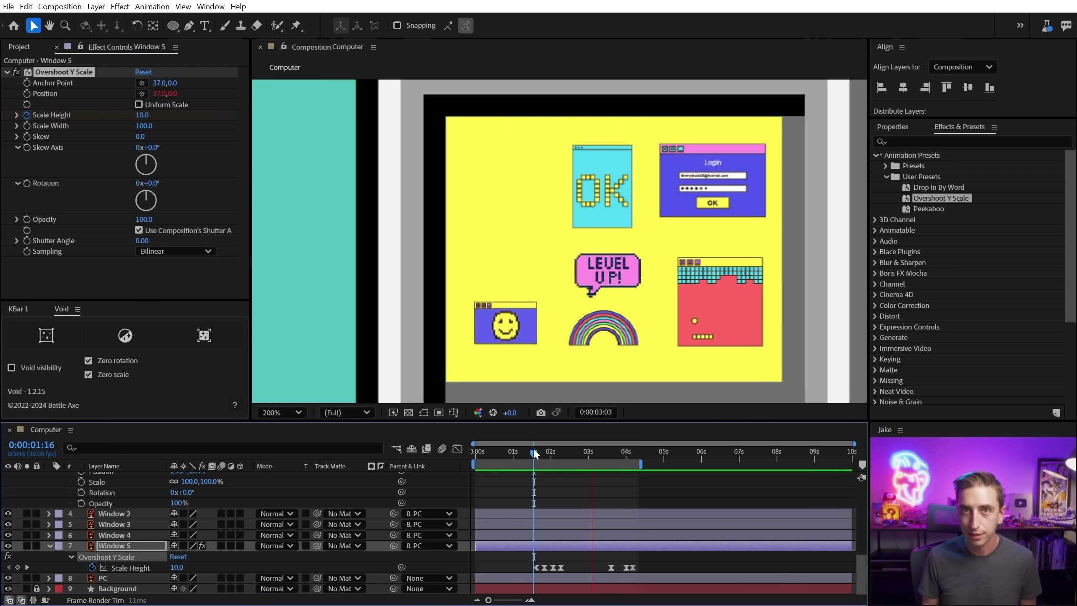
# Stop the preview and scrub through the staggered window pop-ons
pyautogui.press('space')
pyautogui.moveTo(531, 455); pyautogui.dragTo(595, 456)
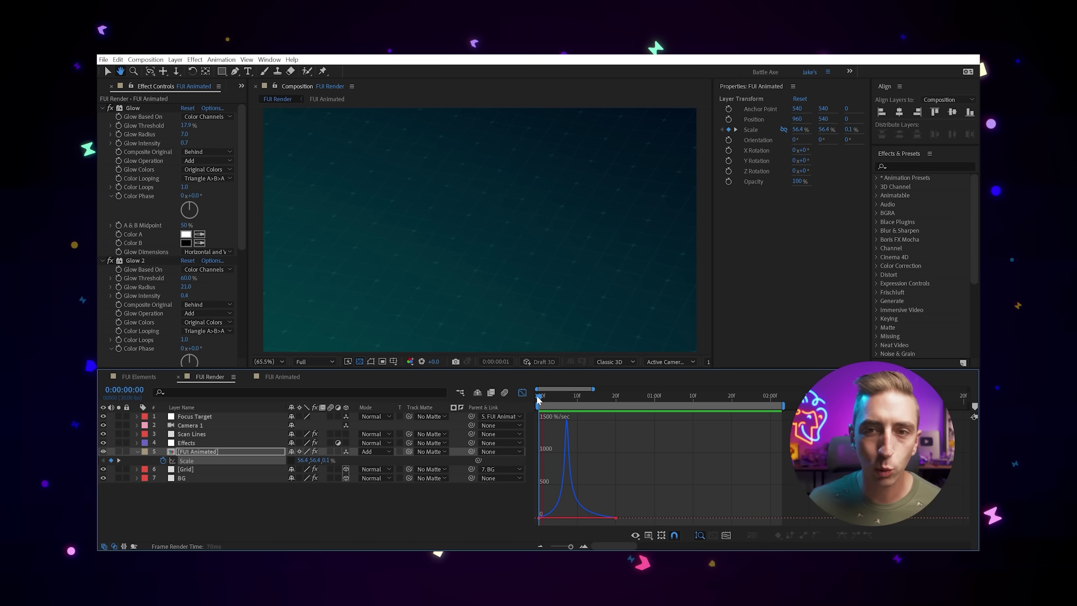
pyautogui.moveTo(538, 399); pyautogui.dragTo(543, 395)
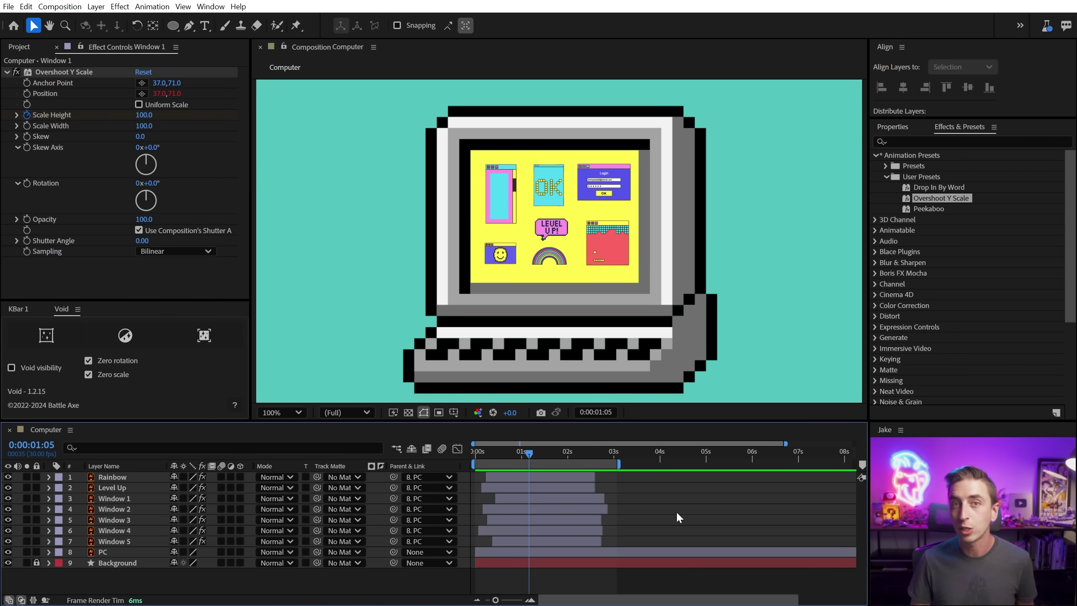
# Apply a Transform effect to Window 1 at 1:11
pyautogui.moveTo(529, 451); pyautogui.dragTo(539, 455)
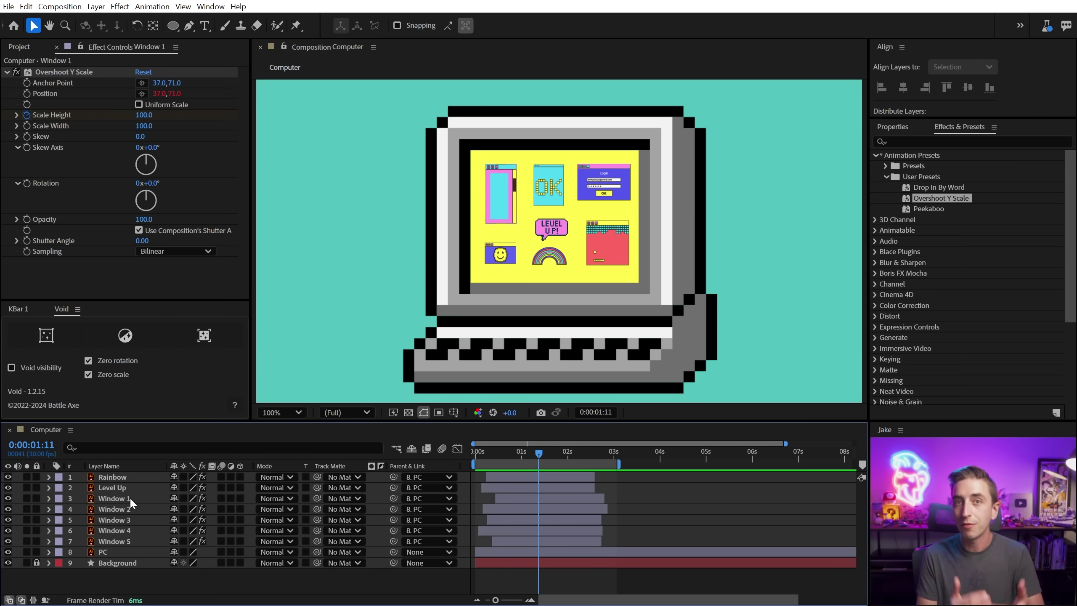
pyautogui.click(498, 212)
pyautogui.scroll(1, 503, 211)
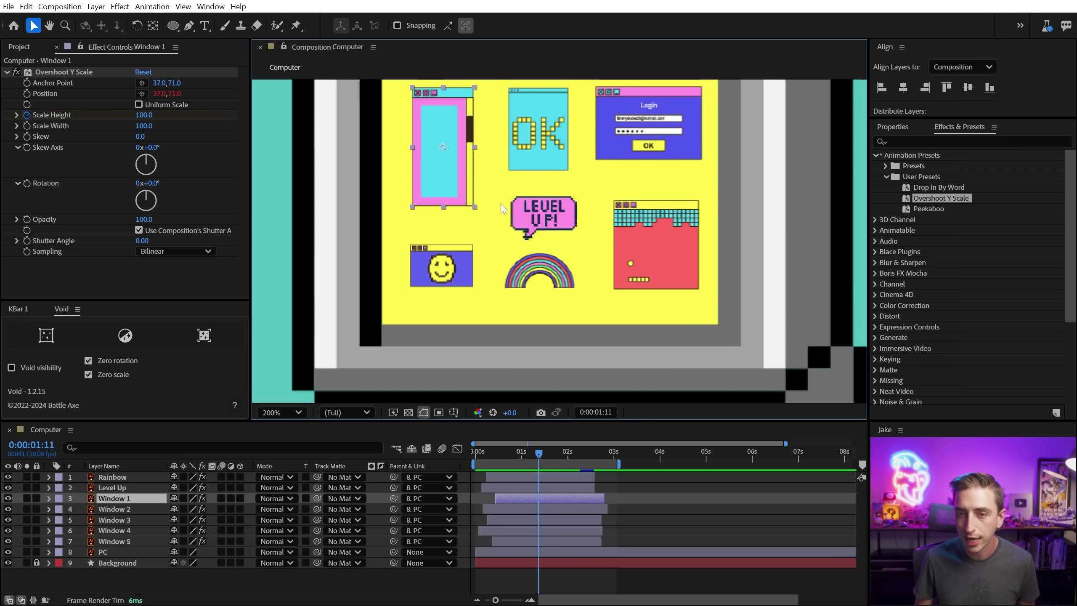
pyautogui.moveTo(468, 167); pyautogui.dragTo(558, 236)
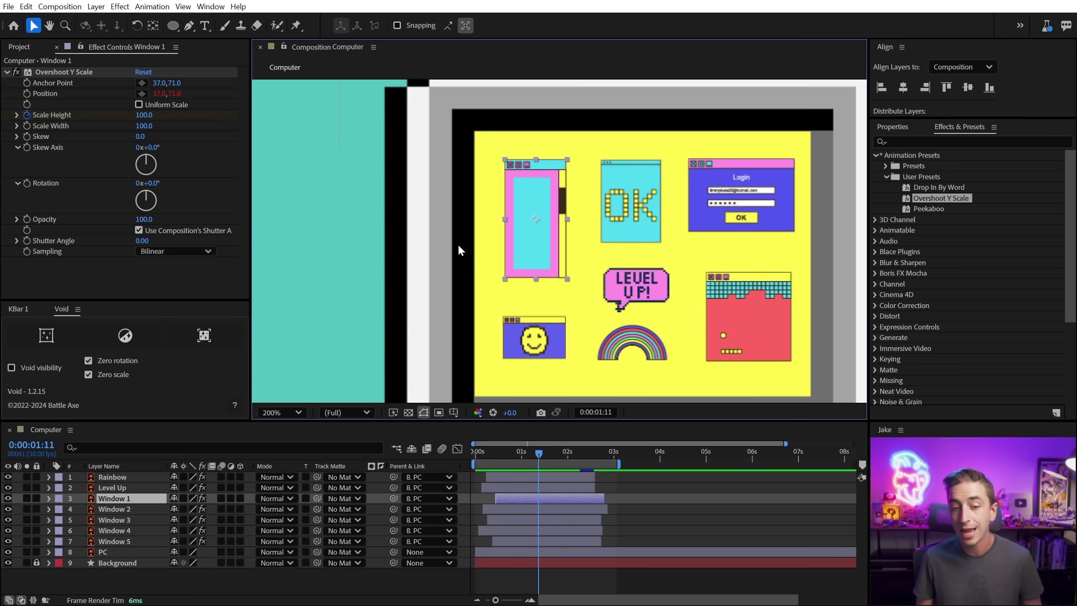
pyautogui.hotkey('ctrl', 'space')
pyautogui.write('transf')
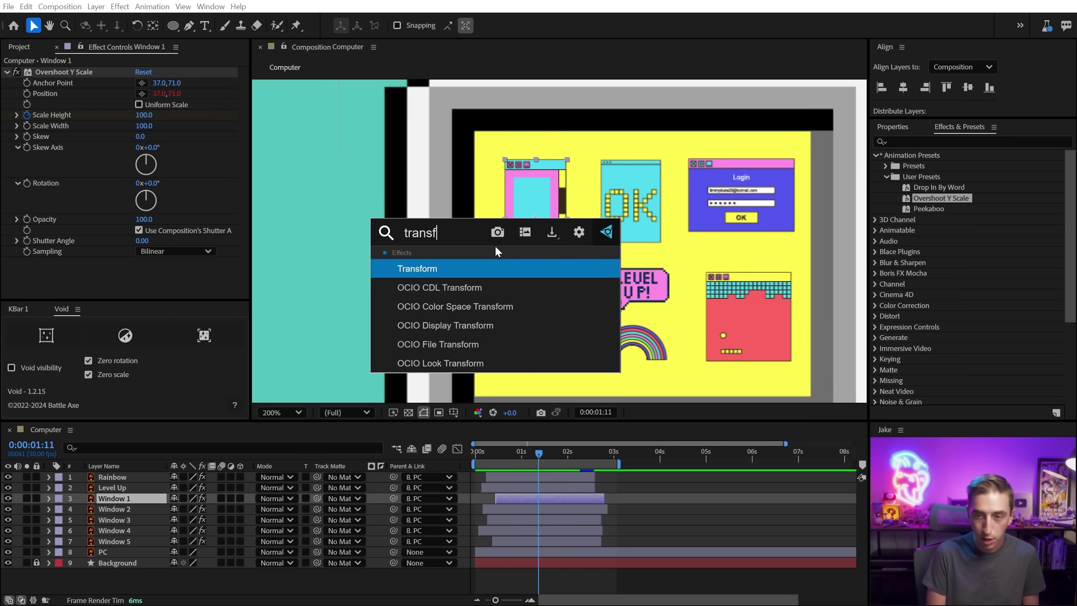
pyautogui.press('Return')
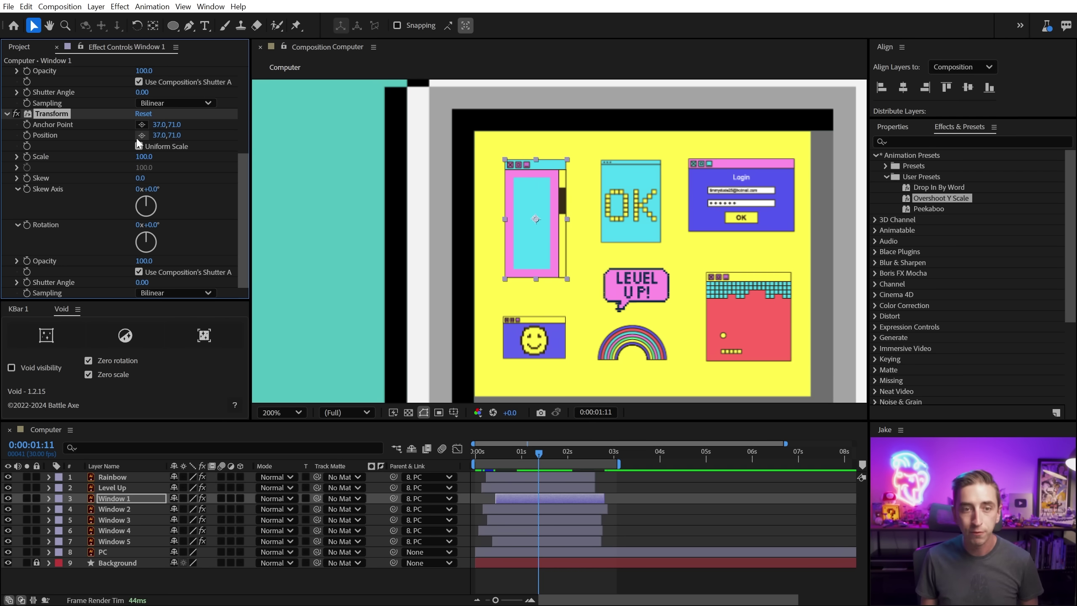
# Zero the Transform anchor point and position, then lift Position Y by 15 pixels
pyautogui.click(158, 125)
pyautogui.write('0')
pyautogui.press('Tab')
pyautogui.write('0')
pyautogui.press('Tab')
pyautogui.write('0')
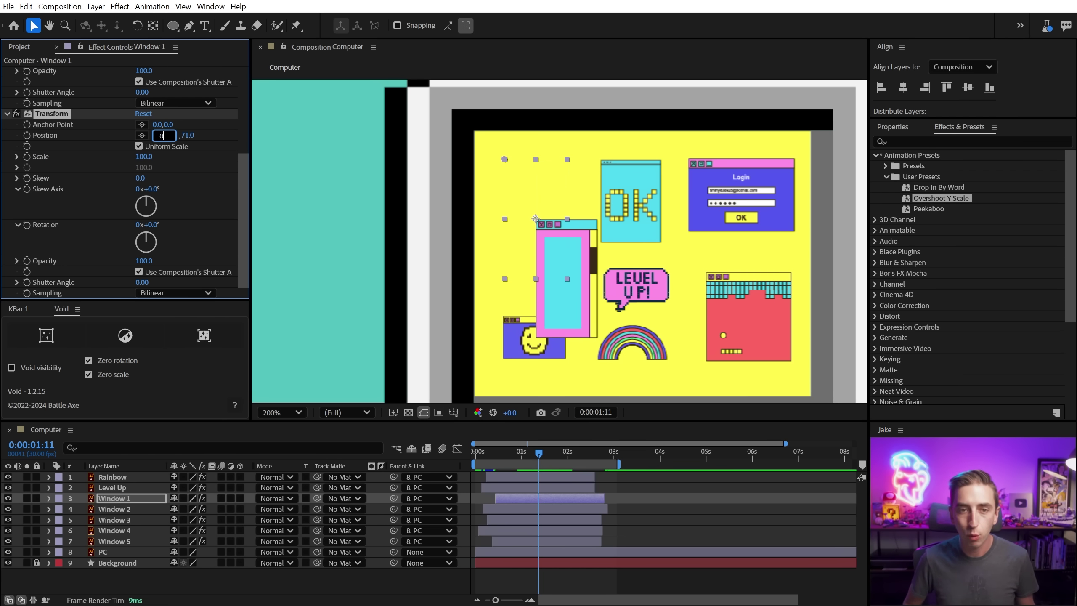
pyautogui.press('Tab')
pyautogui.write('0')
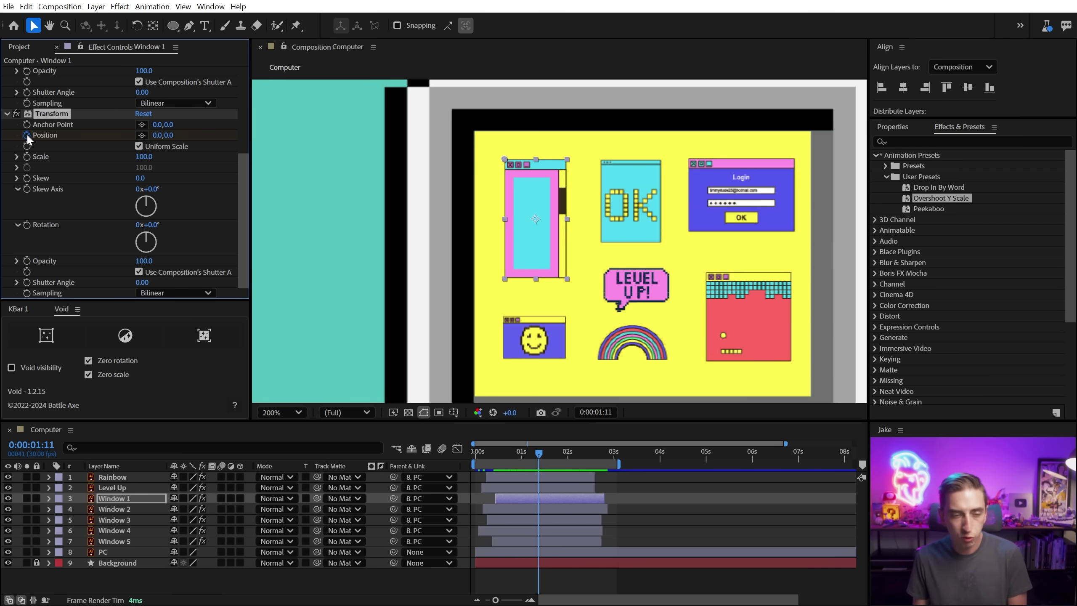
pyautogui.moveTo(169, 141); pyautogui.dragTo(157, 140)
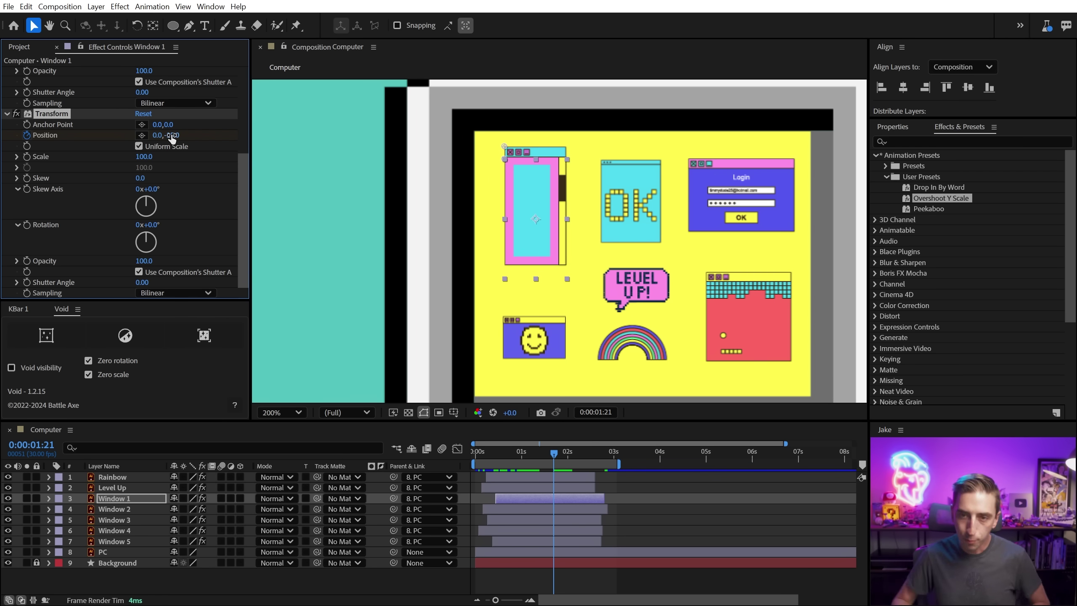
# Move the Position keyframes to 1:00 and 1:10 and set the work area to 1:00–1:19
pyautogui.press('u')
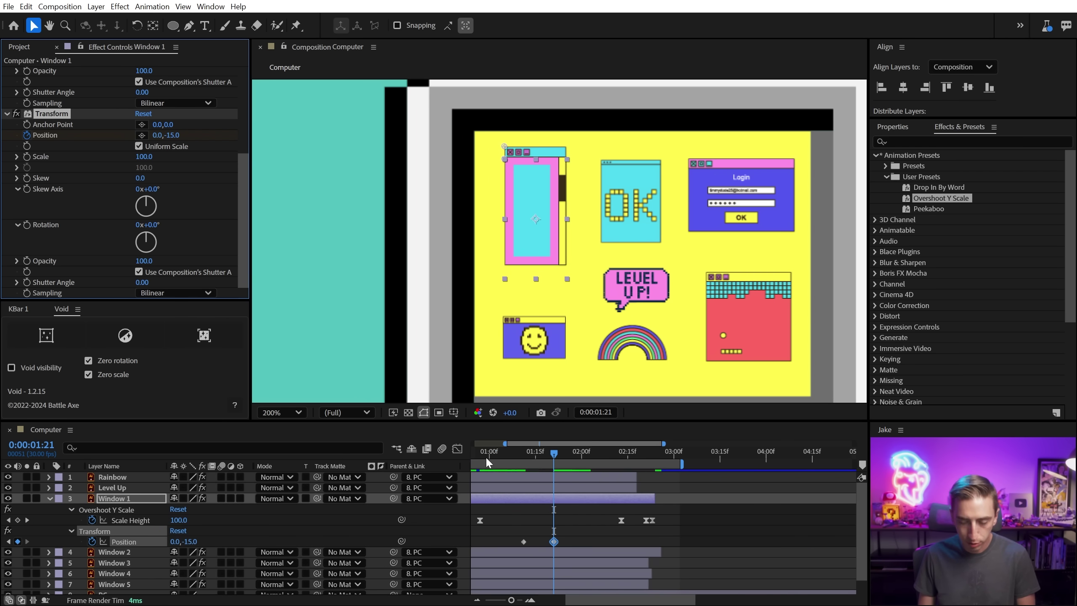
pyautogui.scroll(5, 611, 532)
pyautogui.scroll(-3, 668, 542)
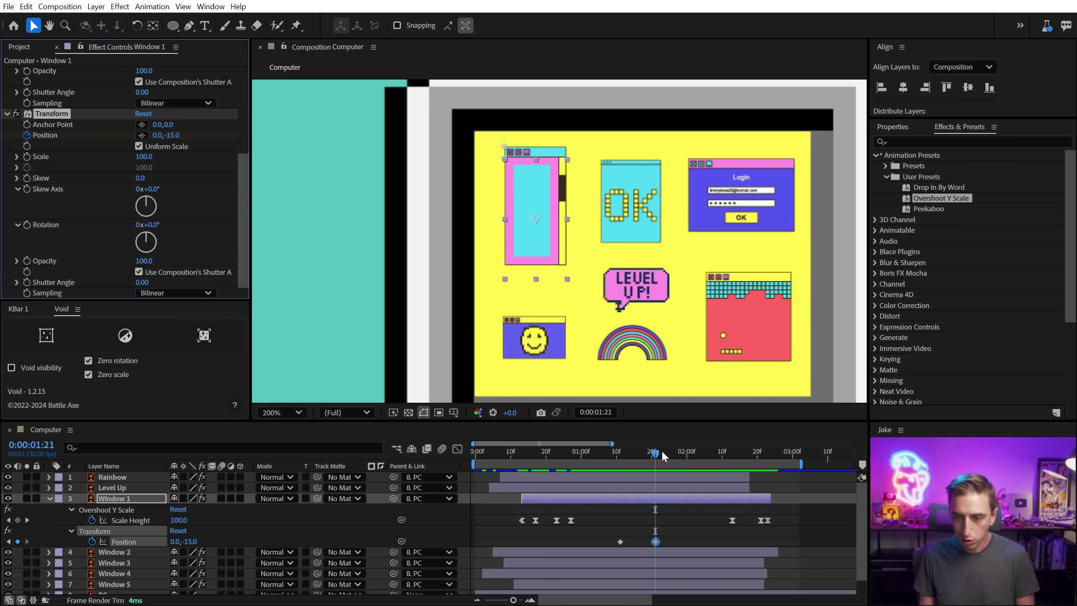
pyautogui.moveTo(657, 454); pyautogui.dragTo(634, 472)
pyautogui.moveTo(684, 537); pyautogui.dragTo(581, 542)
pyautogui.click(586, 449)
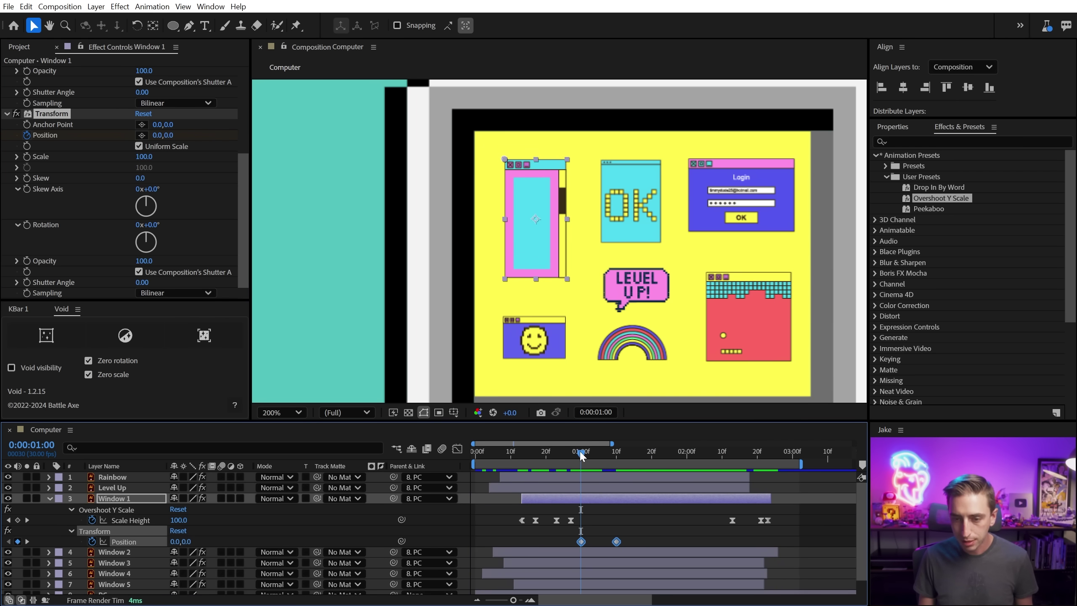
pyautogui.press('b')
pyautogui.moveTo(597, 451)
pyautogui.mouseDown()
pyautogui.moveTo(621, 456)
pyautogui.moveTo(588, 457)
pyautogui.mouseUp()
pyautogui.hotkey('shift', 'pagedown')
pyautogui.hotkey('shift', 'pagedown')
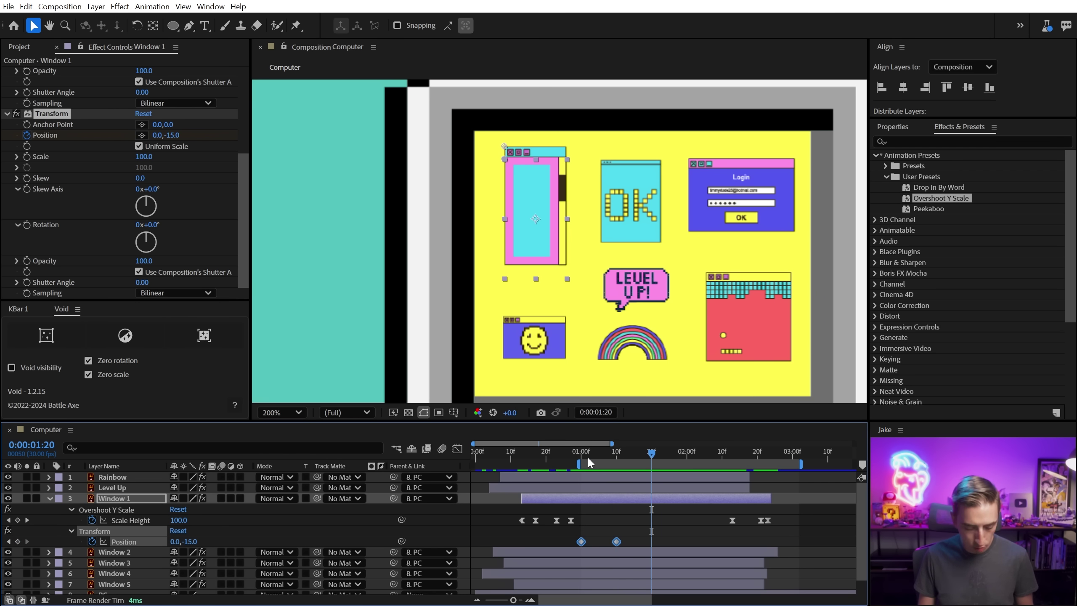
pyautogui.press('pageup')
pyautogui.press('n')
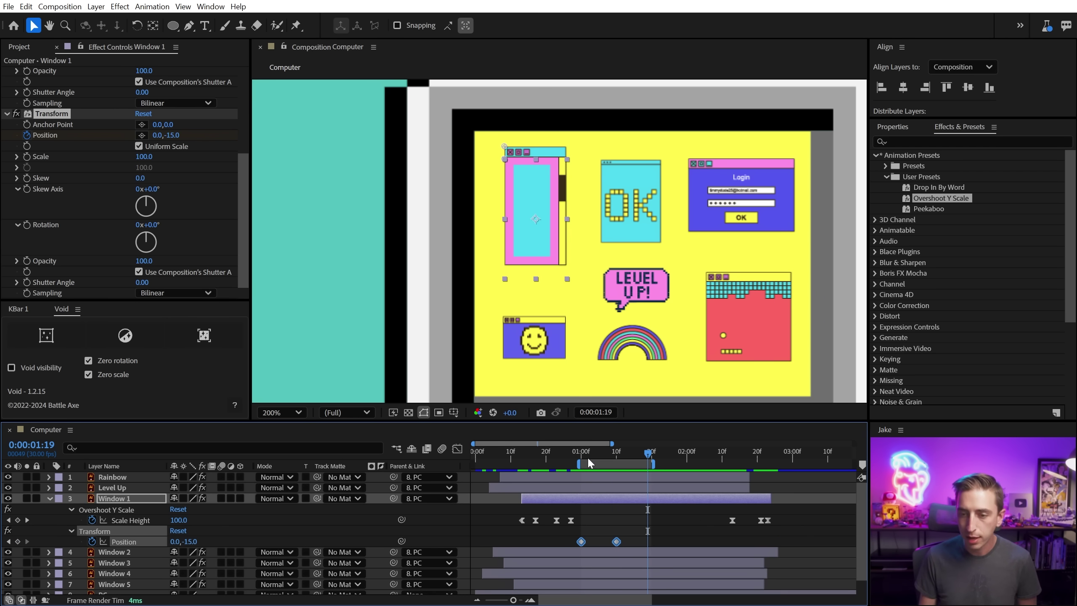
# Copy the resting 1:00 Position keyframe to 1:20 and preview the bounce
pyautogui.press('=')
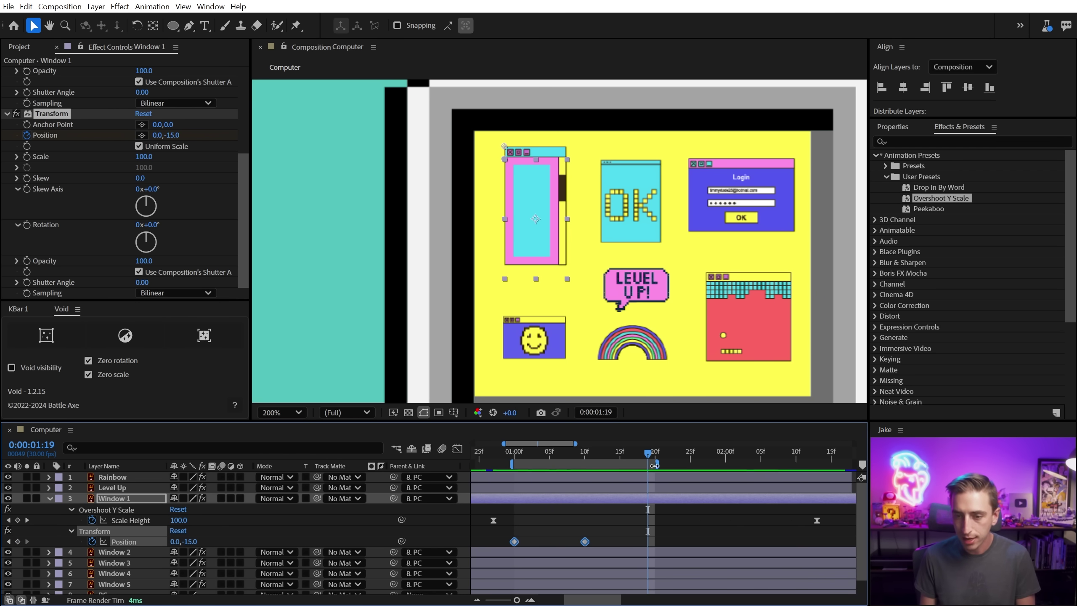
pyautogui.moveTo(649, 453); pyautogui.dragTo(656, 453)
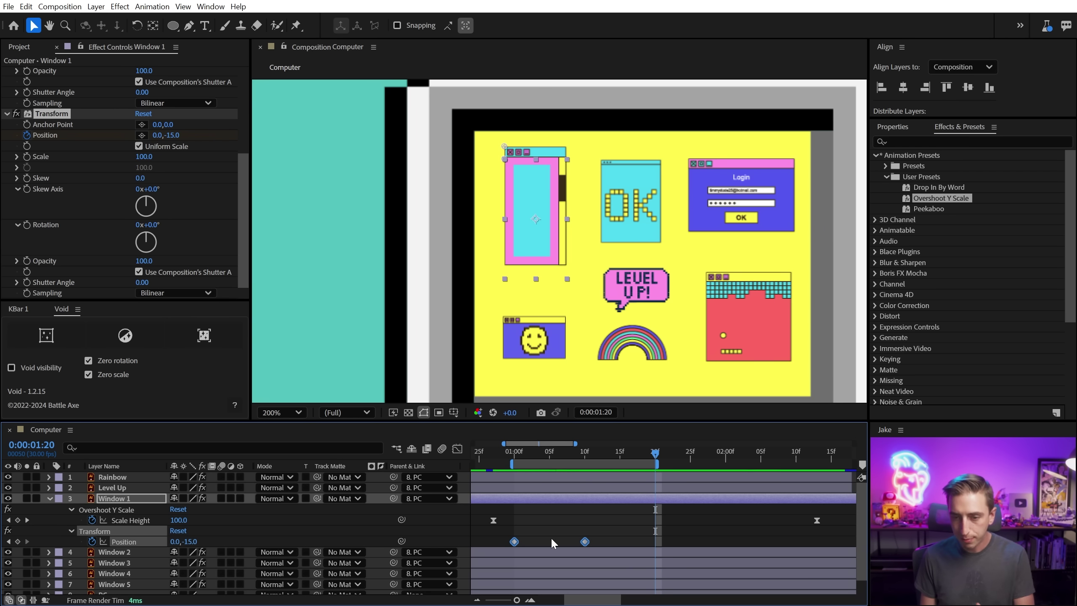
pyautogui.moveTo(529, 536); pyautogui.dragTo(508, 552)
pyautogui.hotkey('ctrl', 'c')
pyautogui.hotkey('ctrl', 'v')
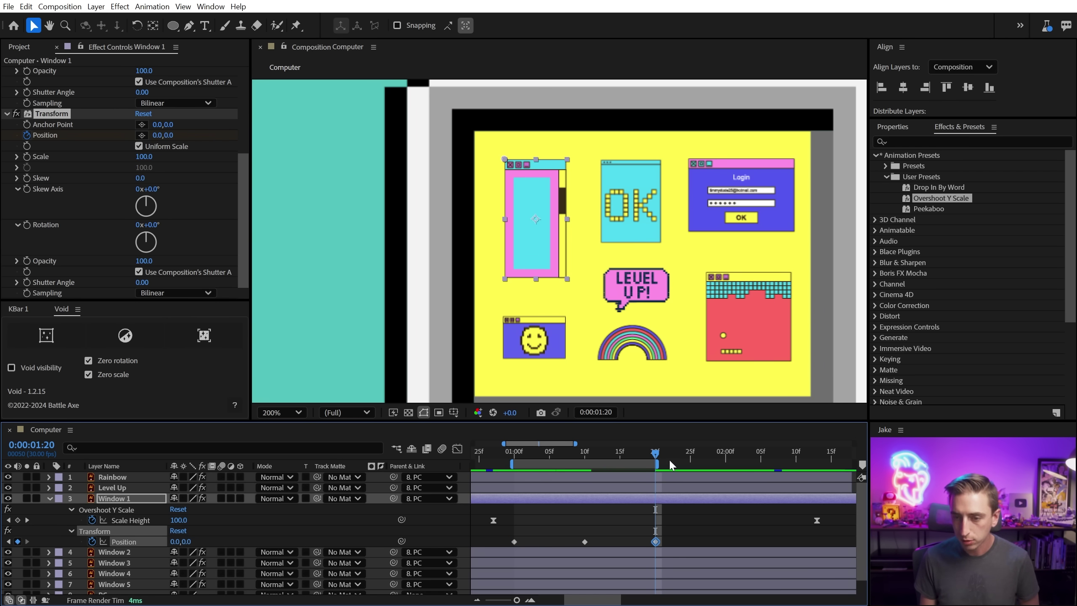
pyautogui.moveTo(653, 455); pyautogui.dragTo(563, 448)
pyautogui.press('space')
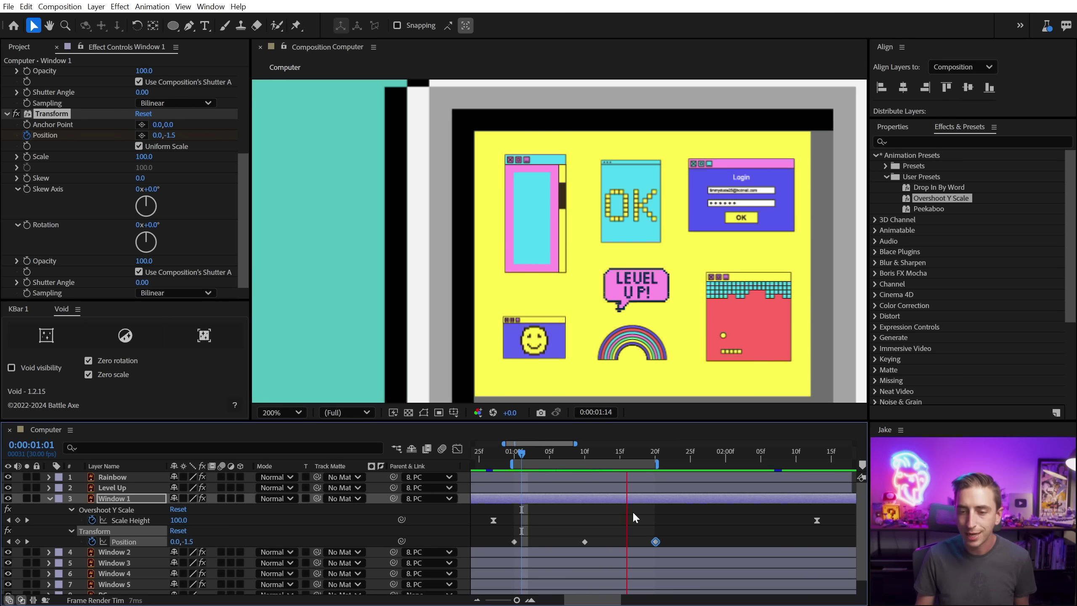
# Easy-ease all three Position keyframes and show their curve in the Graph Editor
pyautogui.moveTo(667, 529); pyautogui.dragTo(491, 558)
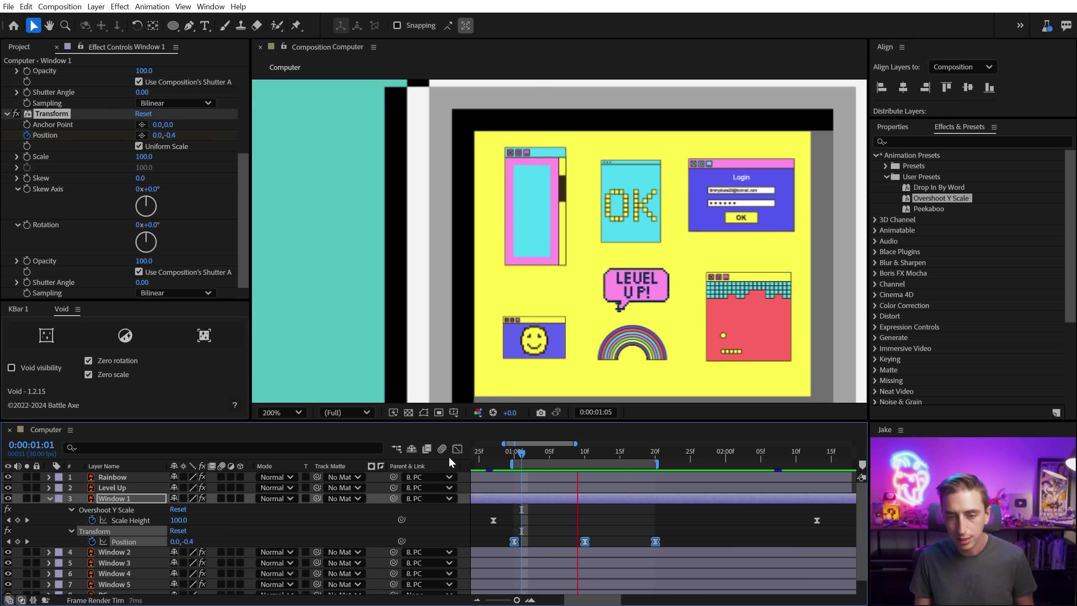
pyautogui.press('j')
pyautogui.hotkey('shift', 'F3')
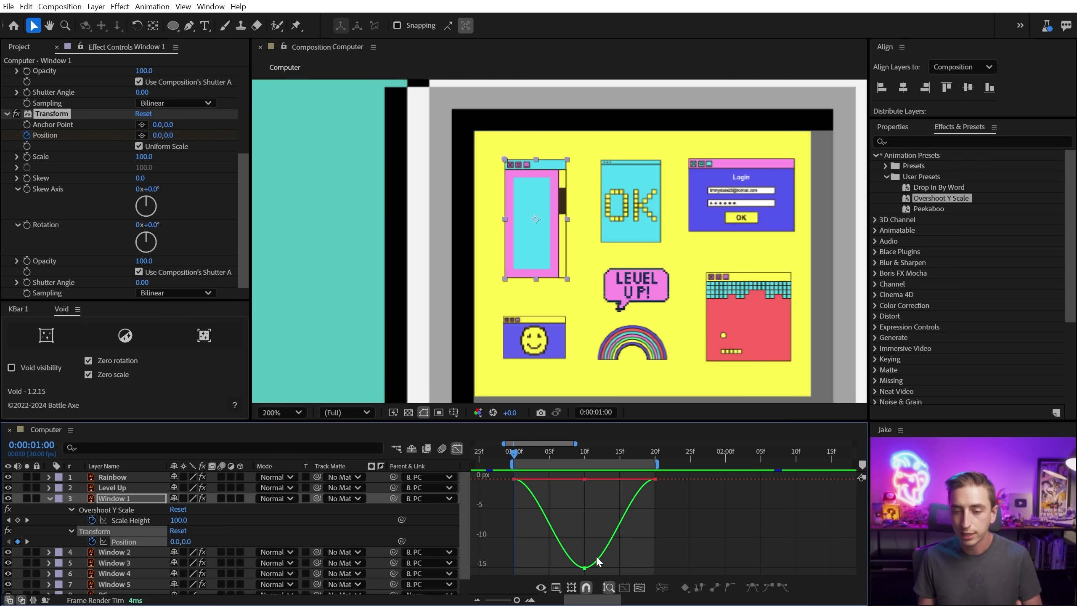
# In the speed graph, lengthen the easing at the bounce's top and sharpen the end keyframes
pyautogui.moveTo(579, 552); pyautogui.dragTo(610, 584)
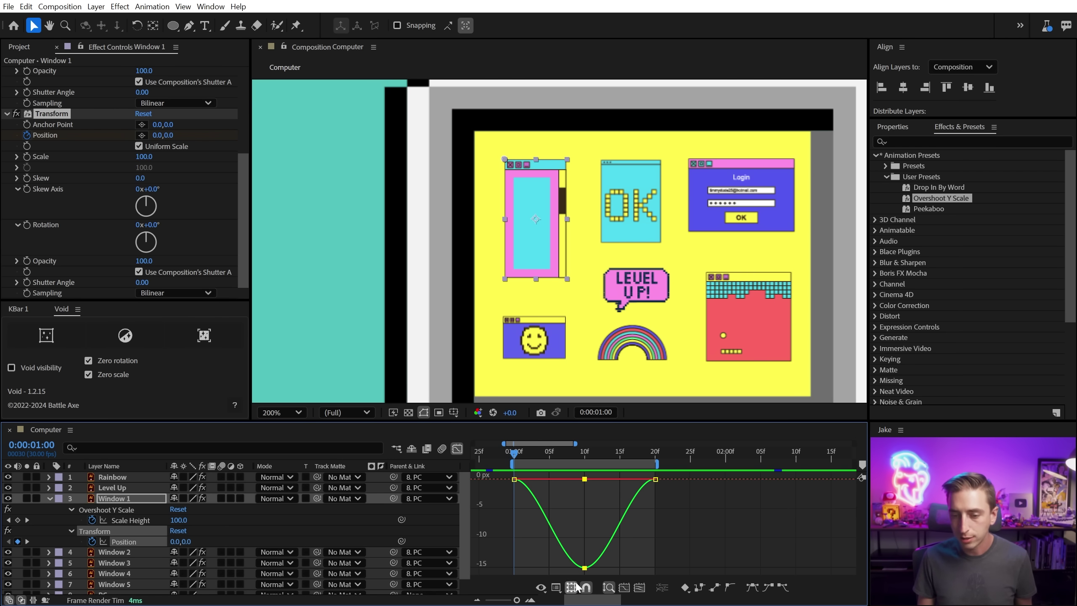
pyautogui.click(585, 605)
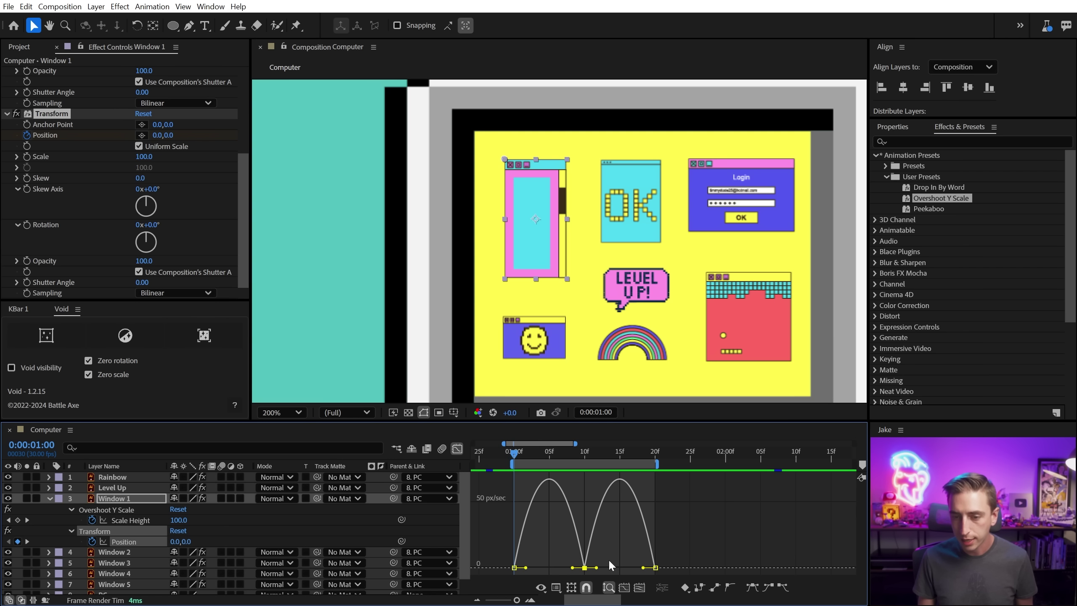
pyautogui.press('pagedown')
pyautogui.press('pagedown')
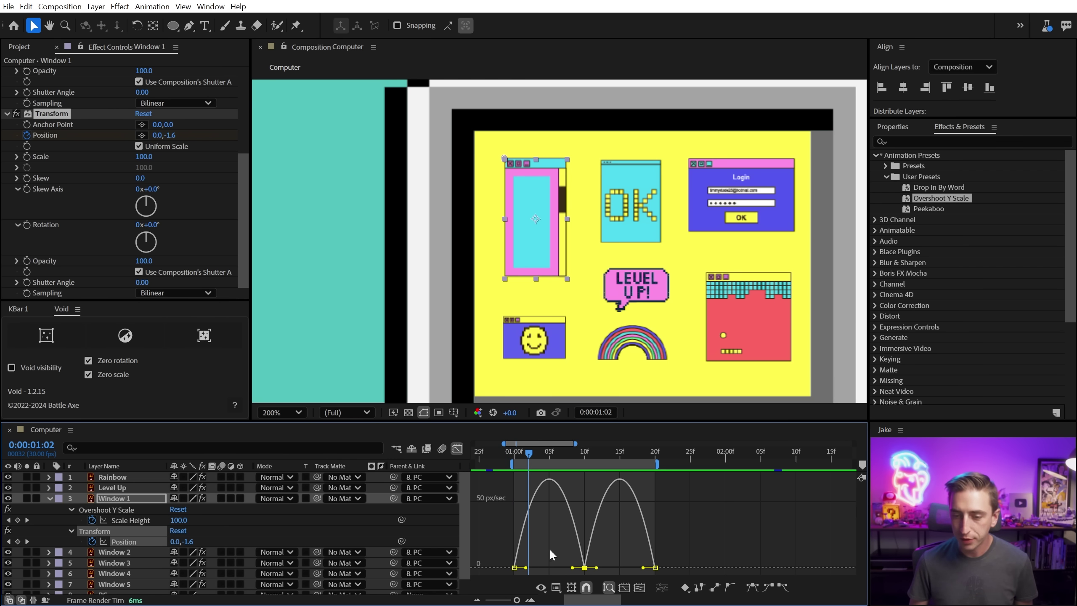
pyautogui.moveTo(570, 568); pyautogui.dragTo(613, 567)
pyautogui.moveTo(526, 567); pyautogui.dragTo(520, 567)
pyautogui.moveTo(654, 568); pyautogui.dragTo(650, 571)
pyautogui.press('space')
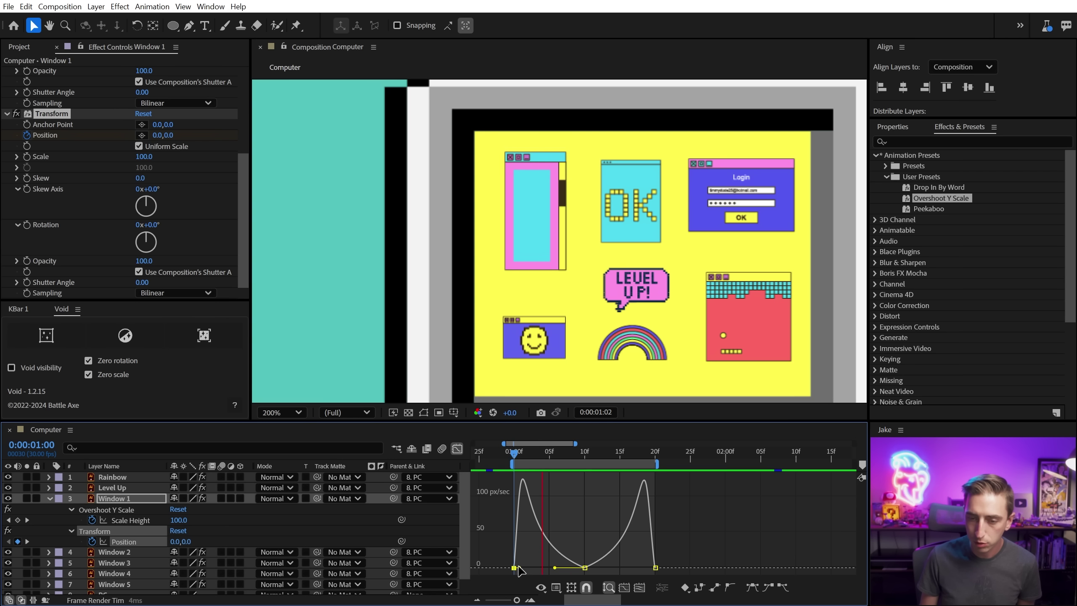
# Raise the starting speed to about 50 px/sec and the ending speed to about 57 px/sec
pyautogui.moveTo(514, 568); pyautogui.dragTo(515, 529)
pyautogui.press('space')
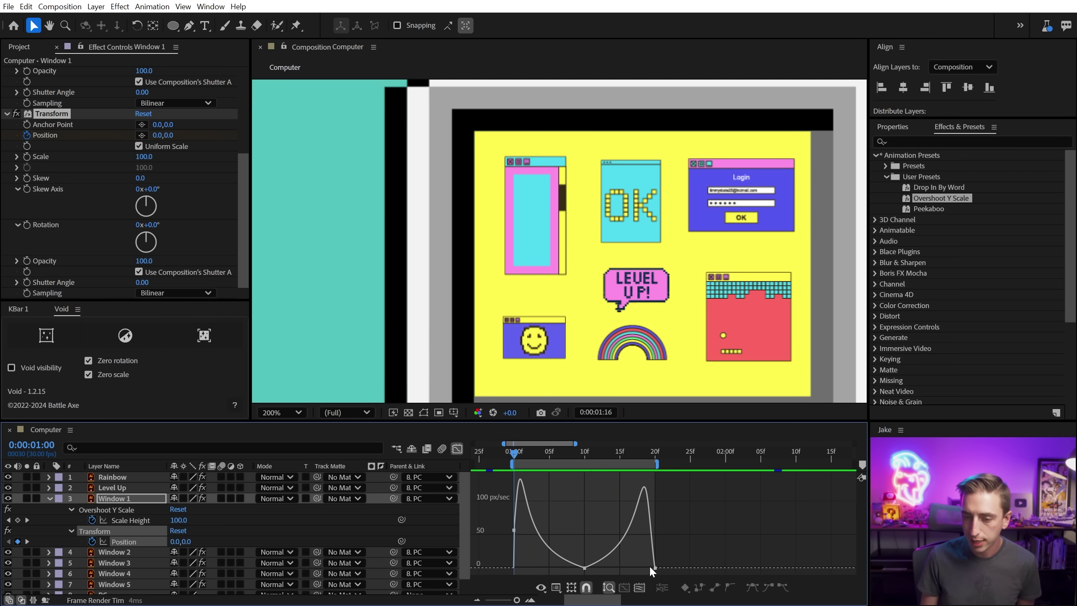
pyautogui.click(655, 567)
pyautogui.moveTo(650, 559); pyautogui.dragTo(650, 531)
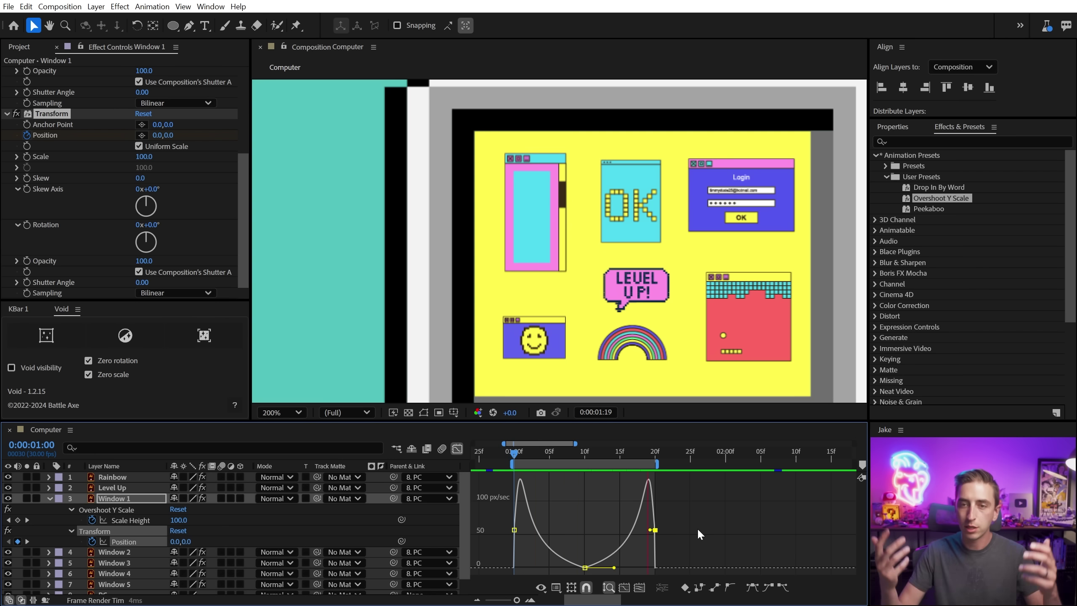
# Rename Window 1's Transform effect to Bounce Y Position
pyautogui.click(71, 531)
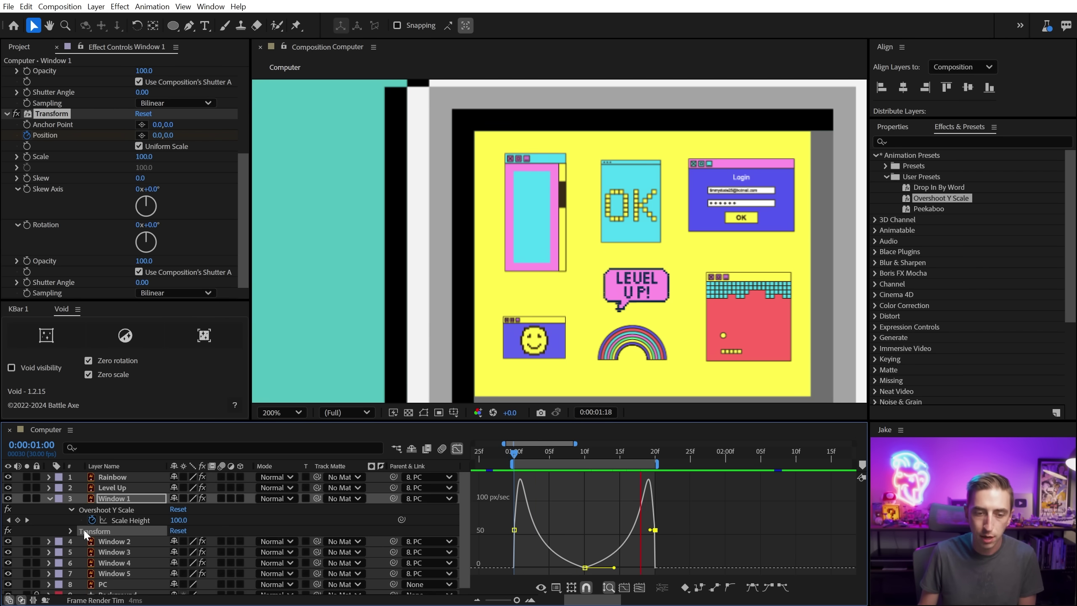
pyautogui.press('Return')
pyautogui.write('Bounce Y Position')
pyautogui.press('Return')
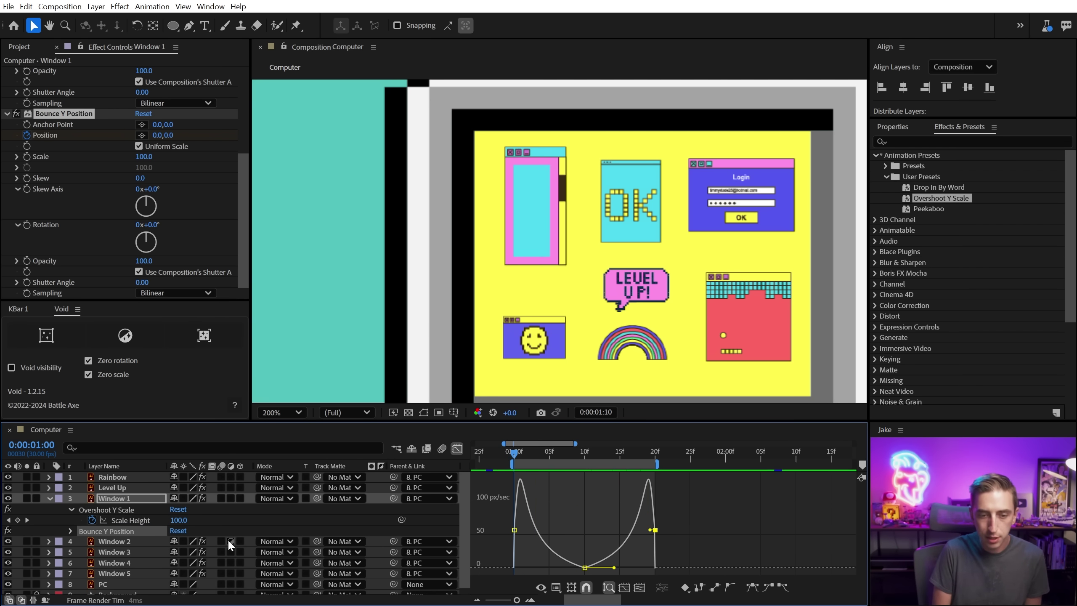
pyautogui.click(457, 448)
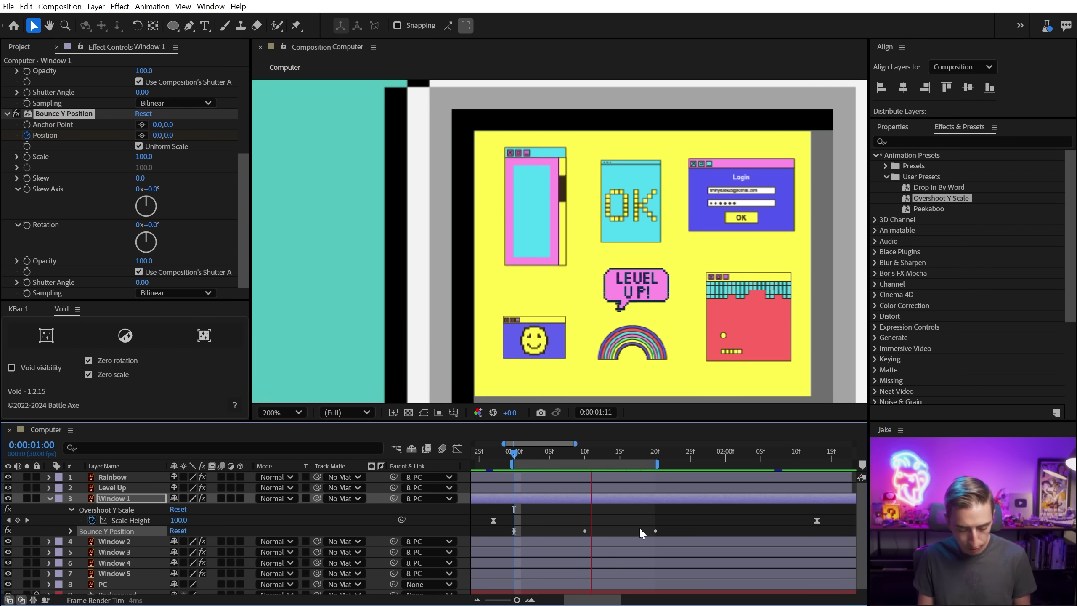
pyautogui.press('y')
pyautogui.press('-')
# Add the expression loopIn() + loopOut() - value; to the bounce Position property
pyautogui.press('u')
pyautogui.press('u')
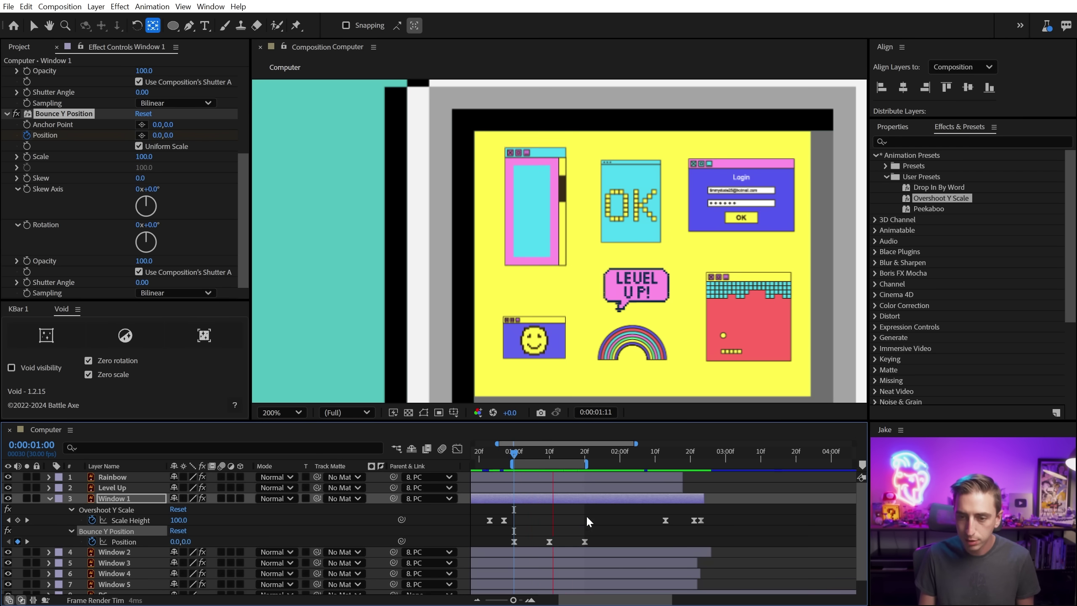
pyautogui.keyDown('alt'); pyautogui.click(93, 542); pyautogui.keyUp('alt')
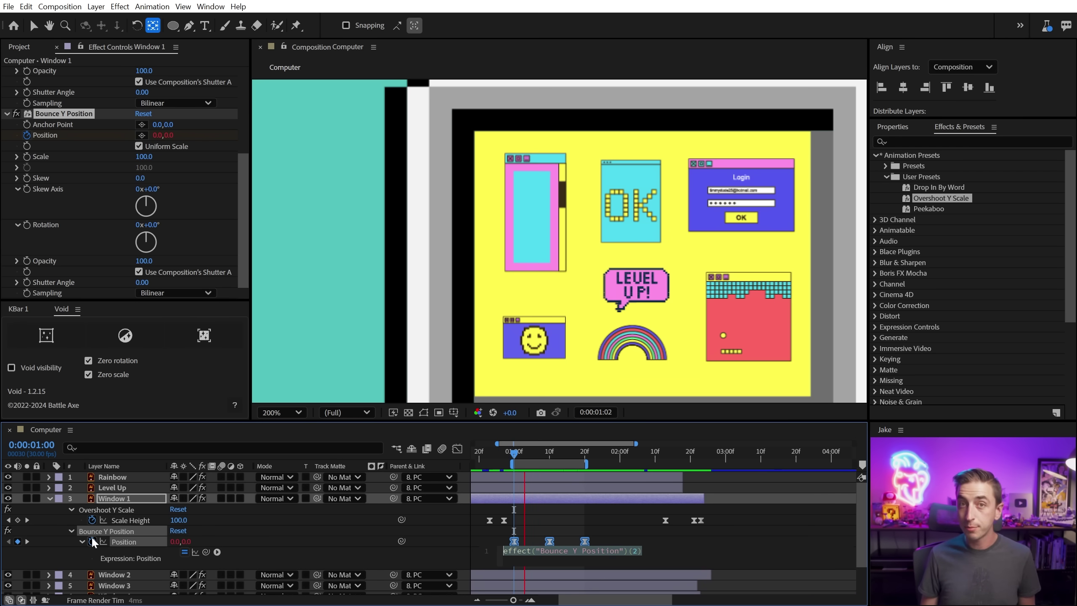
pyautogui.scroll(8, 599, 564)
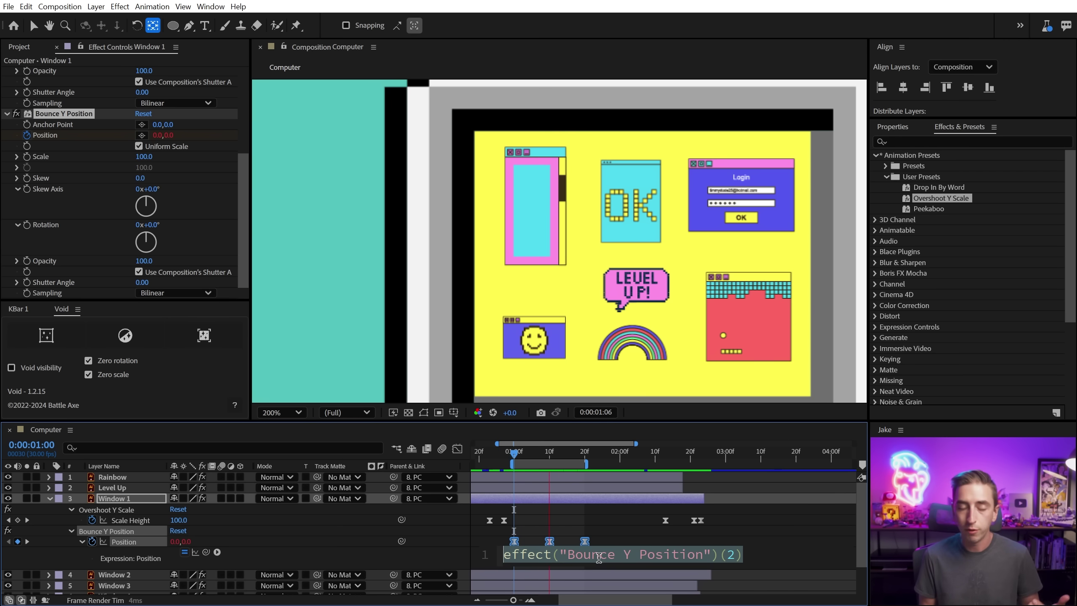
pyautogui.write('loopIn()')
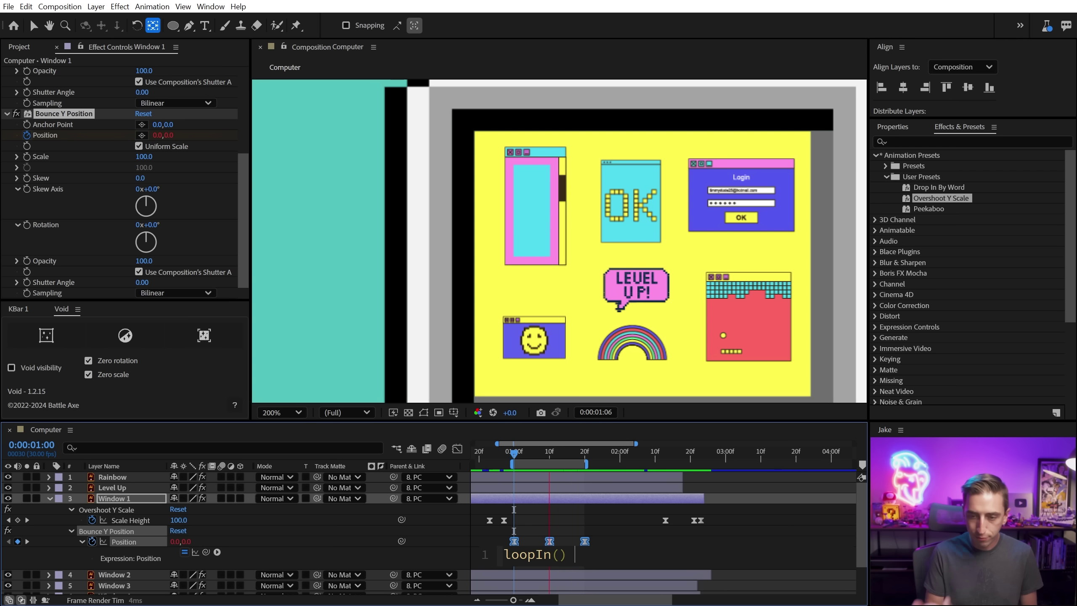
pyautogui.write(' + loop')
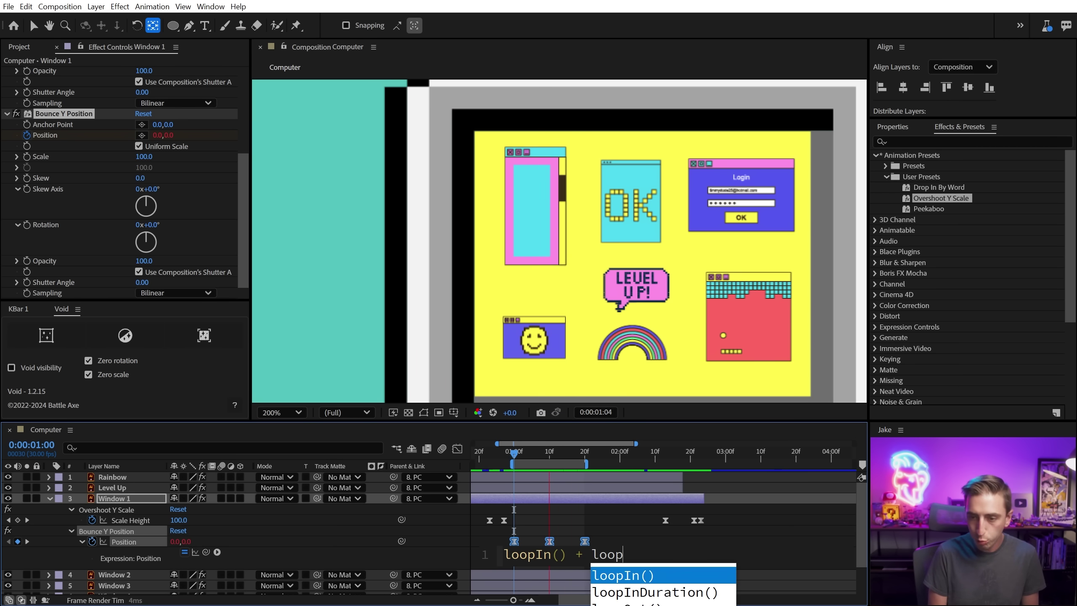
pyautogui.write('Out() -')
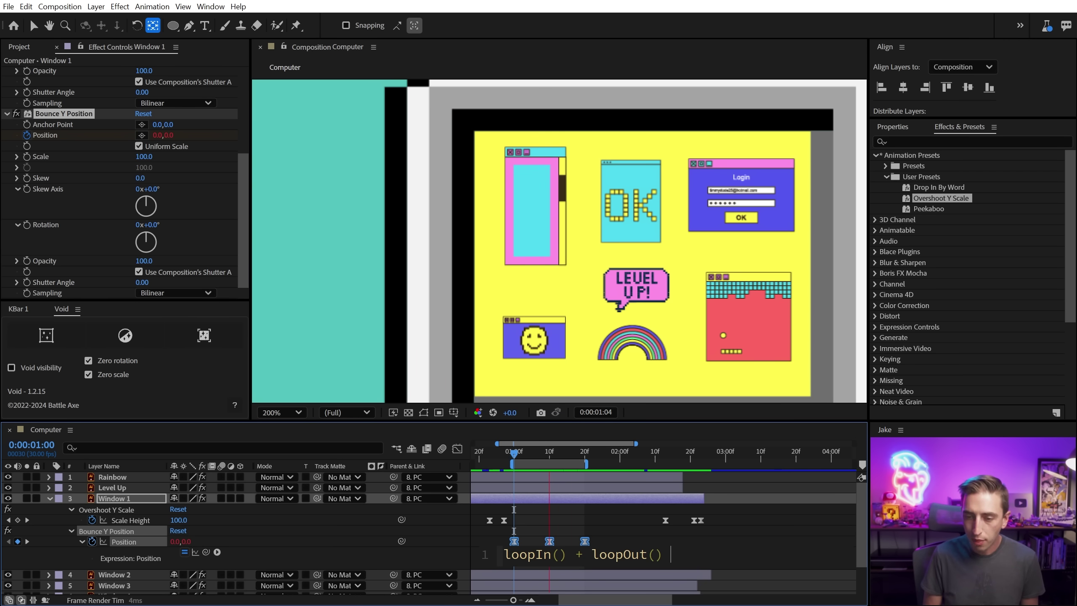
pyautogui.write(' value;')
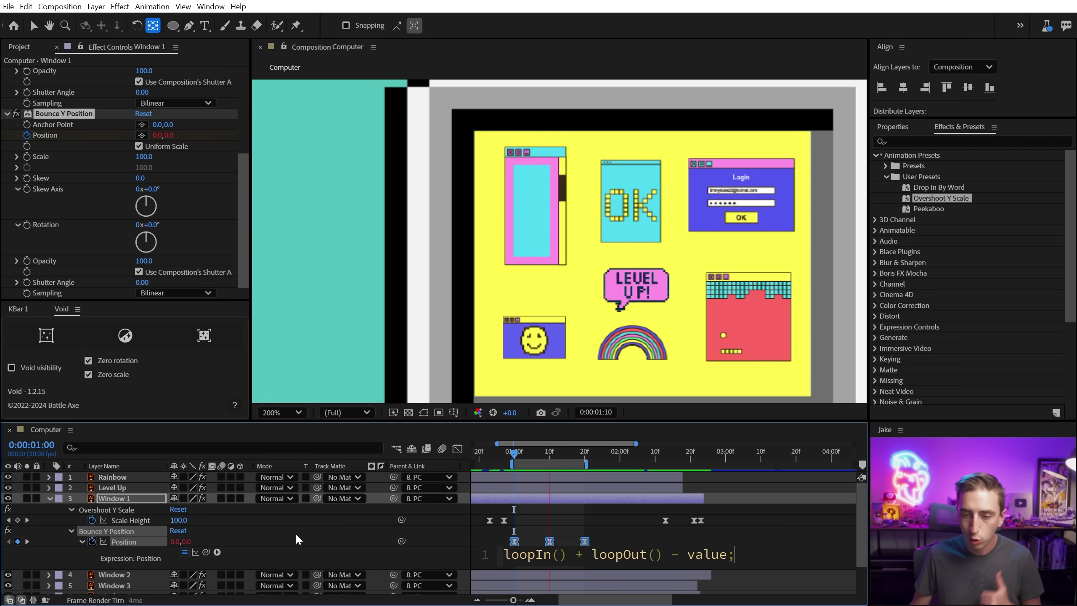
pyautogui.click(487, 550)
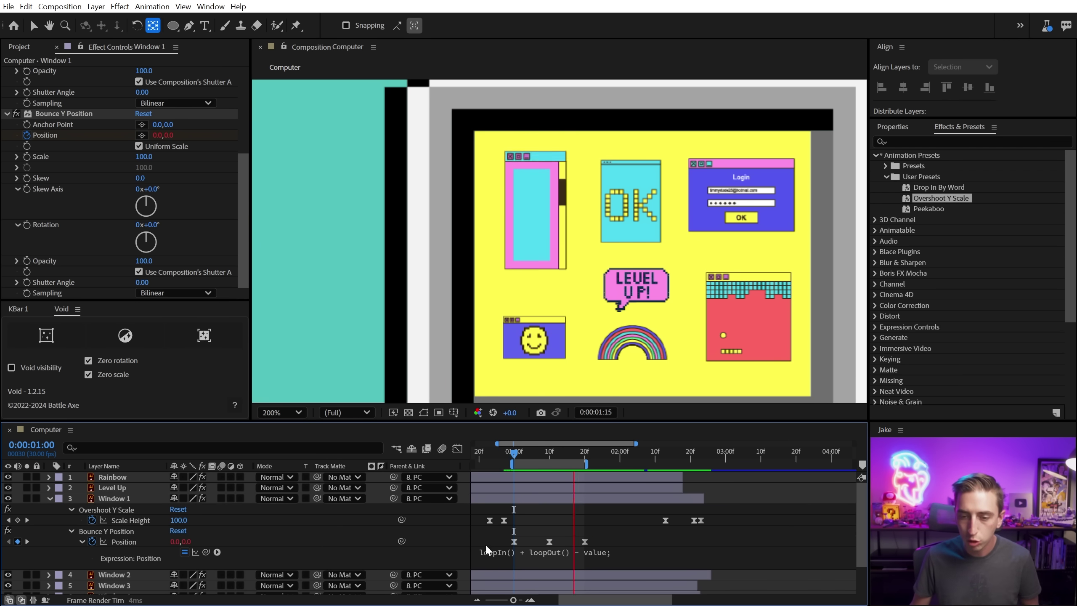
# Check the repeating bounce, then drag the three Position keyframes about 12 frames later
pyautogui.click(457, 449)
pyautogui.press('-')
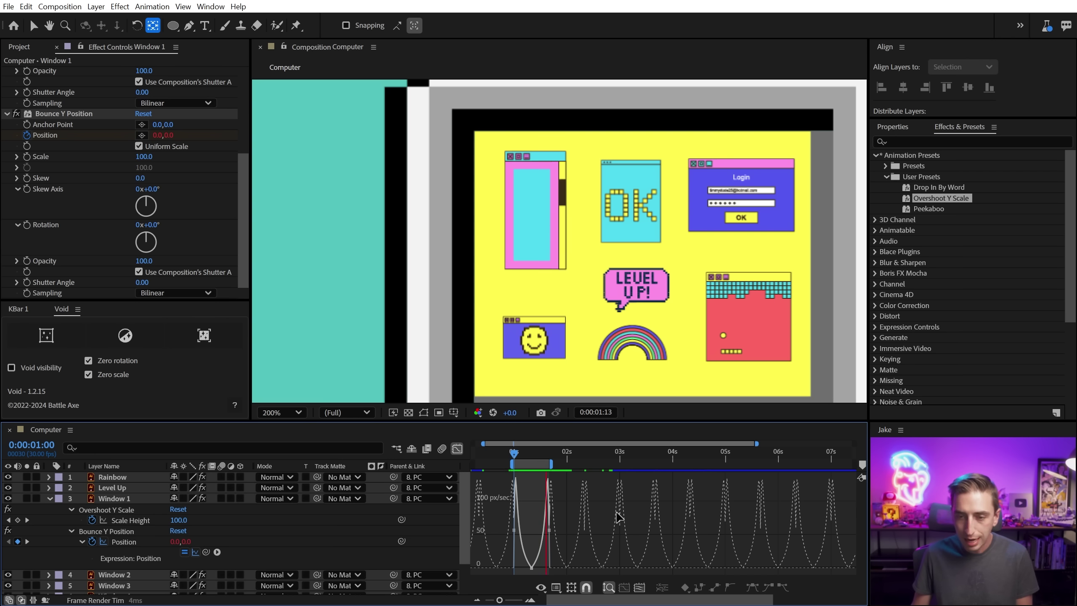
pyautogui.press('=')
pyautogui.hotkey('shift', 'F3')
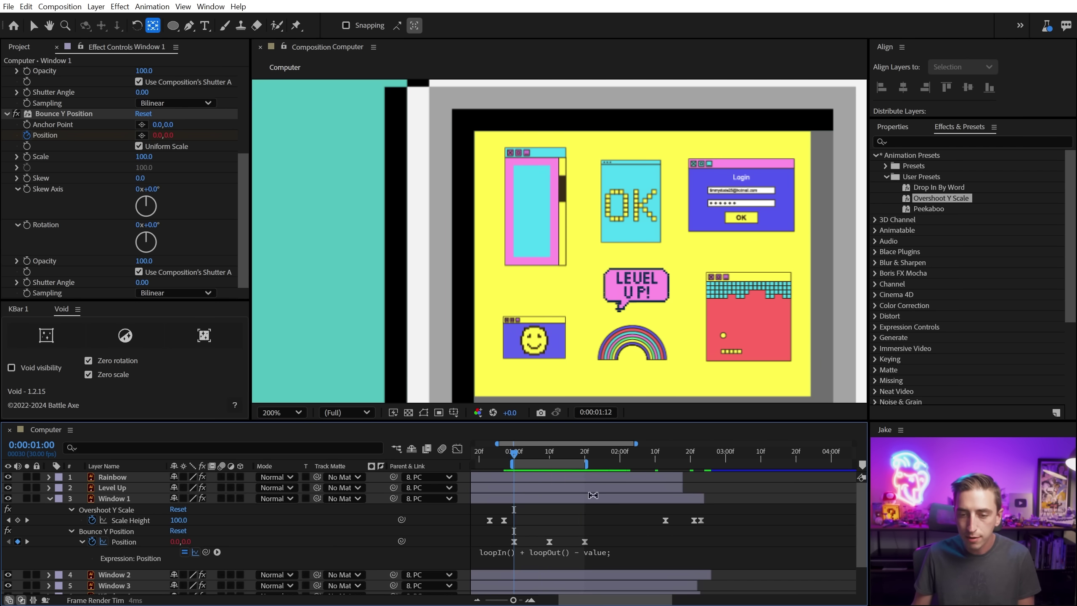
pyautogui.moveTo(614, 545); pyautogui.dragTo(556, 541)
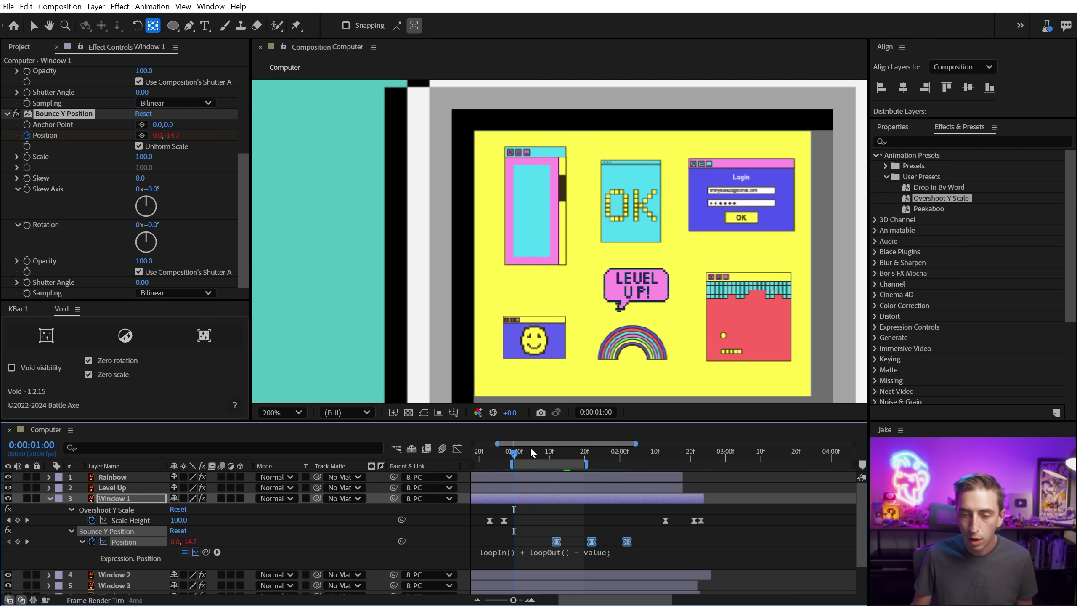
pyautogui.moveTo(531, 451); pyautogui.dragTo(632, 535)
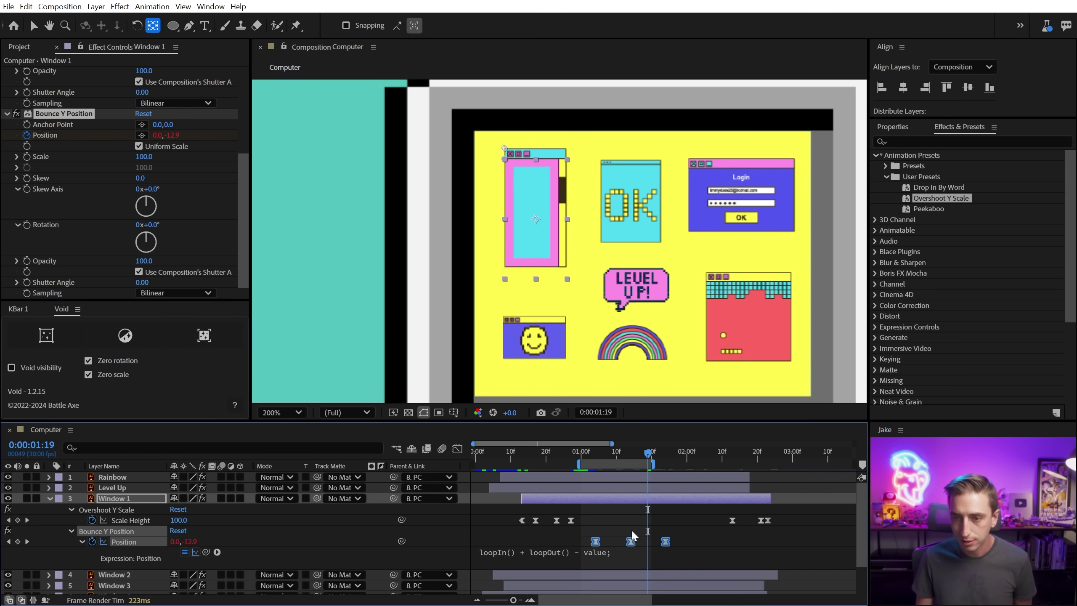
pyautogui.click(63, 530)
pyautogui.click(94, 533)
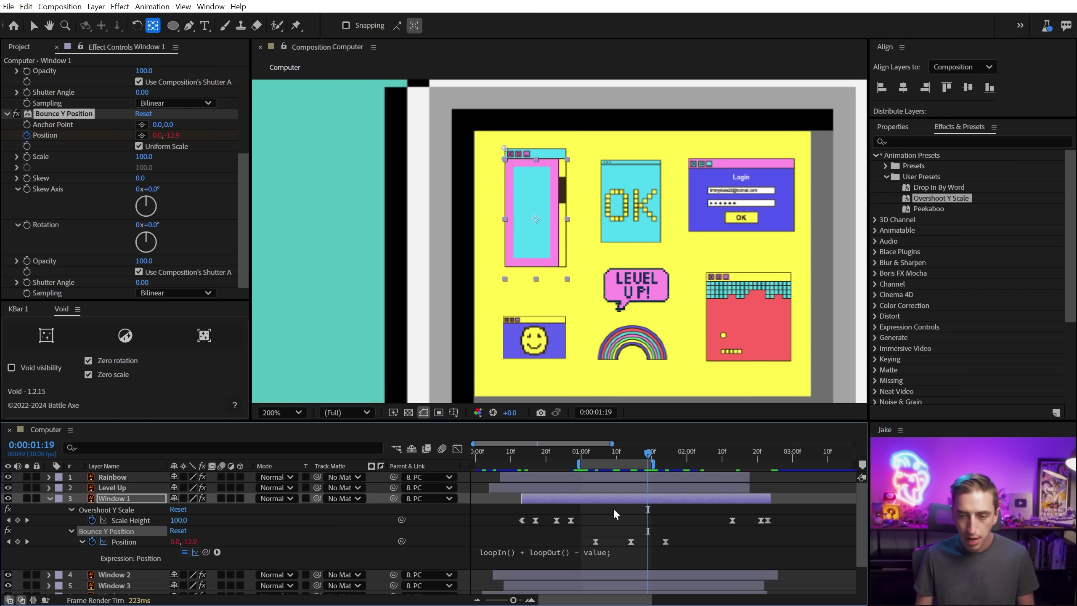
# Select Window 2 and try pasting Bounce Y Position onto it, then undo that paste
pyautogui.click(659, 210)
pyautogui.press('v')
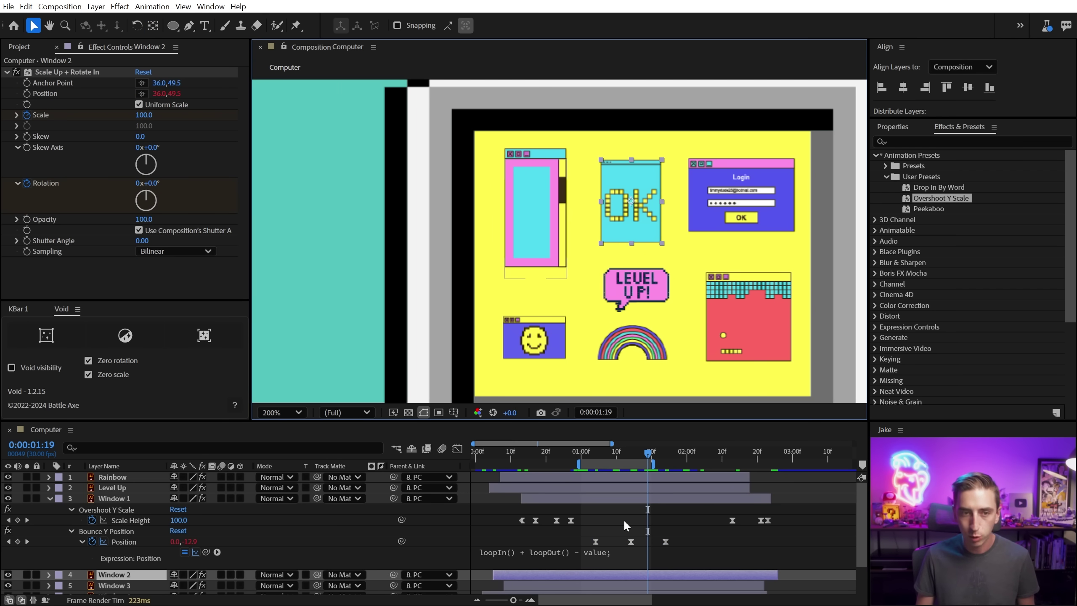
pyautogui.scroll(-3, 626, 542)
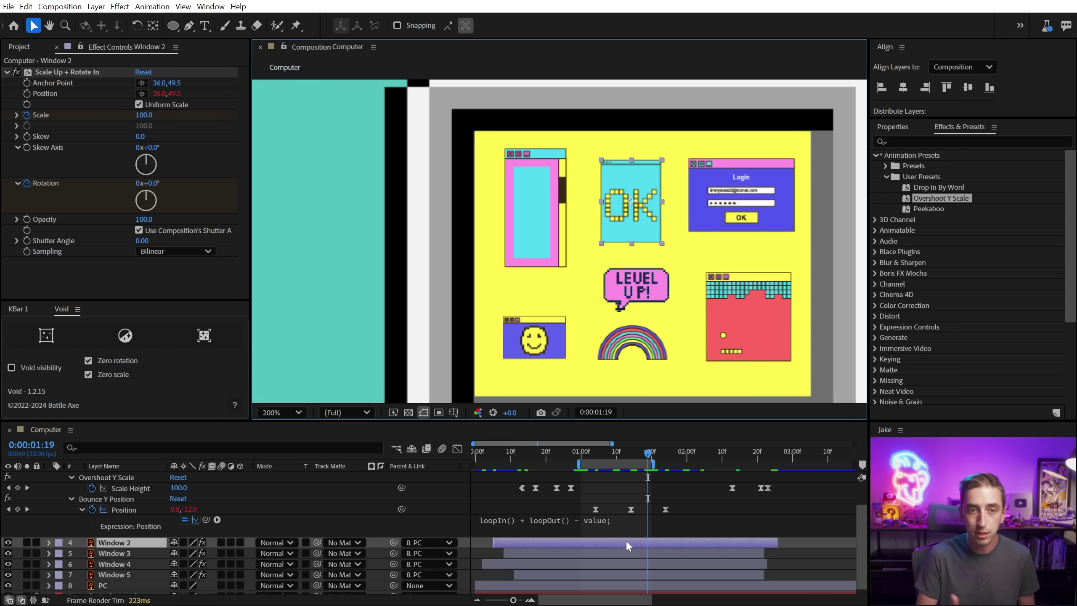
pyautogui.hotkey('ctrl', 'v')
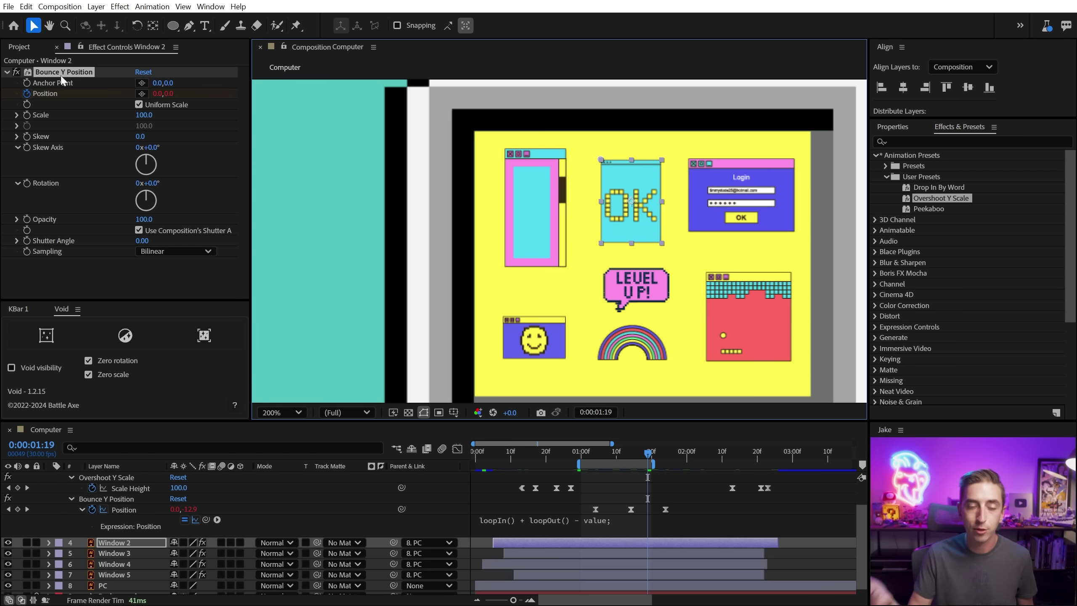
pyautogui.hotkey('ctrl', 'z')
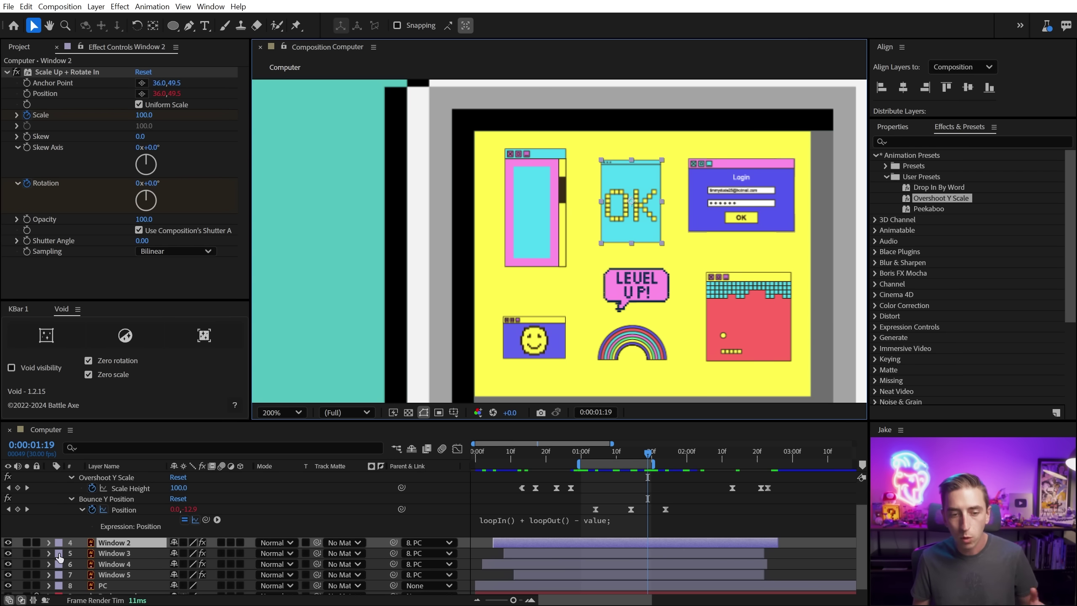
# Paste the Bounce Y Position effect into Window 2's Effects group
pyautogui.click(49, 543)
pyautogui.click(78, 558)
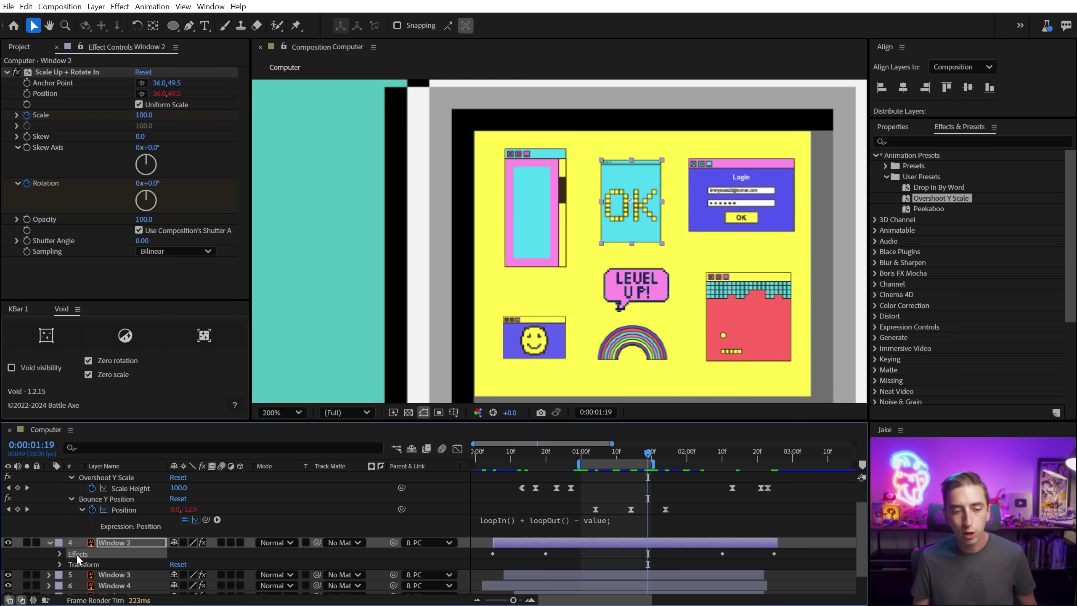
pyautogui.hotkey('ctrl', 'v')
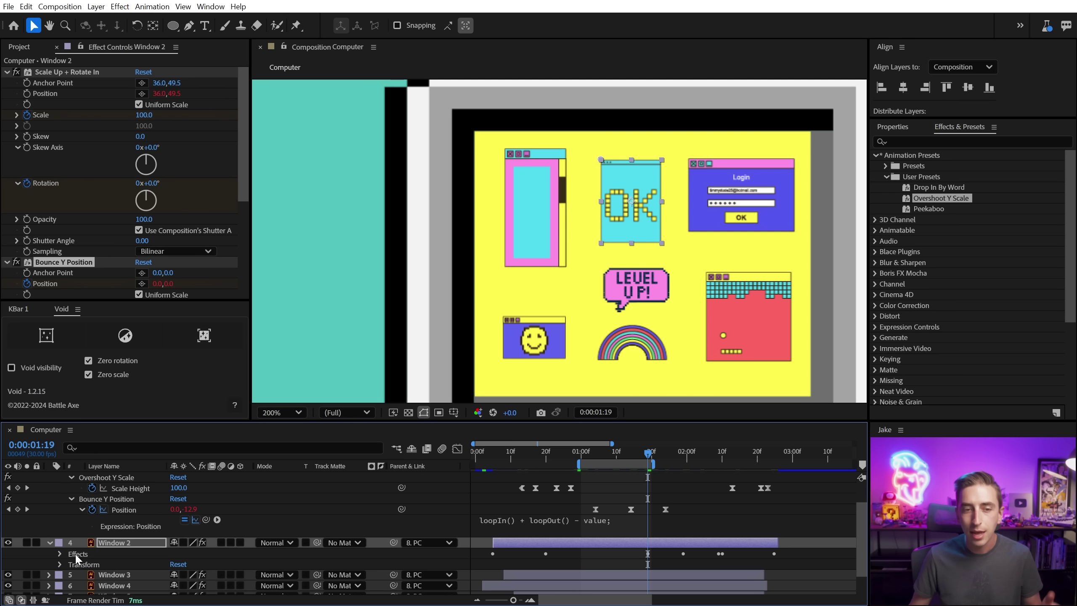
pyautogui.scroll(-2, 613, 551)
pyautogui.moveTo(648, 455); pyautogui.dragTo(576, 452)
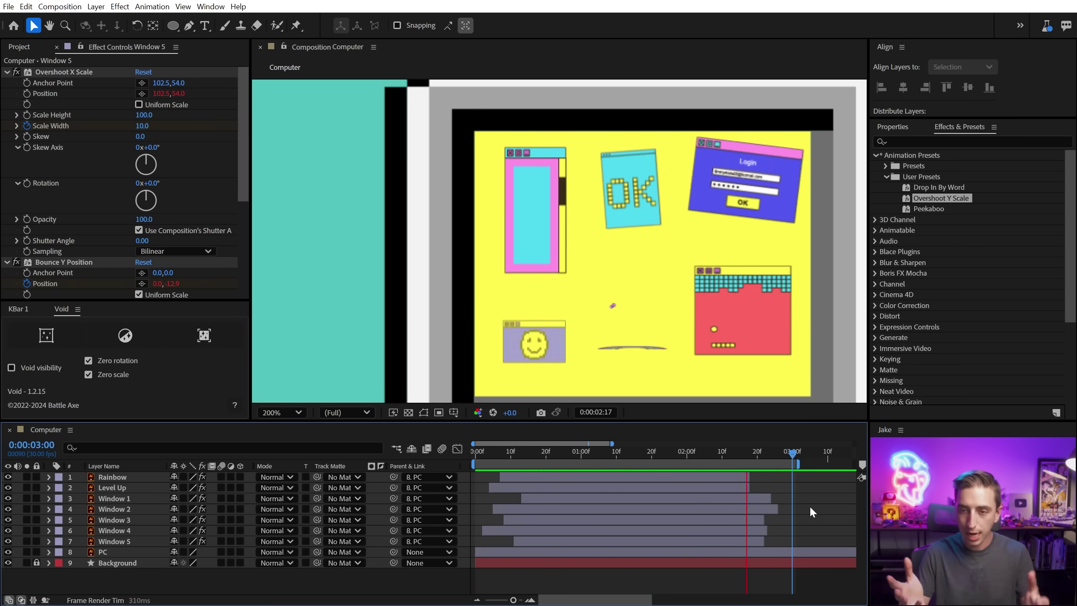
# Fit the computer in view, nudge layers Rainbow to Window 5 down slightly, and preview from 0:00
pyautogui.hotkey('shift', '/')
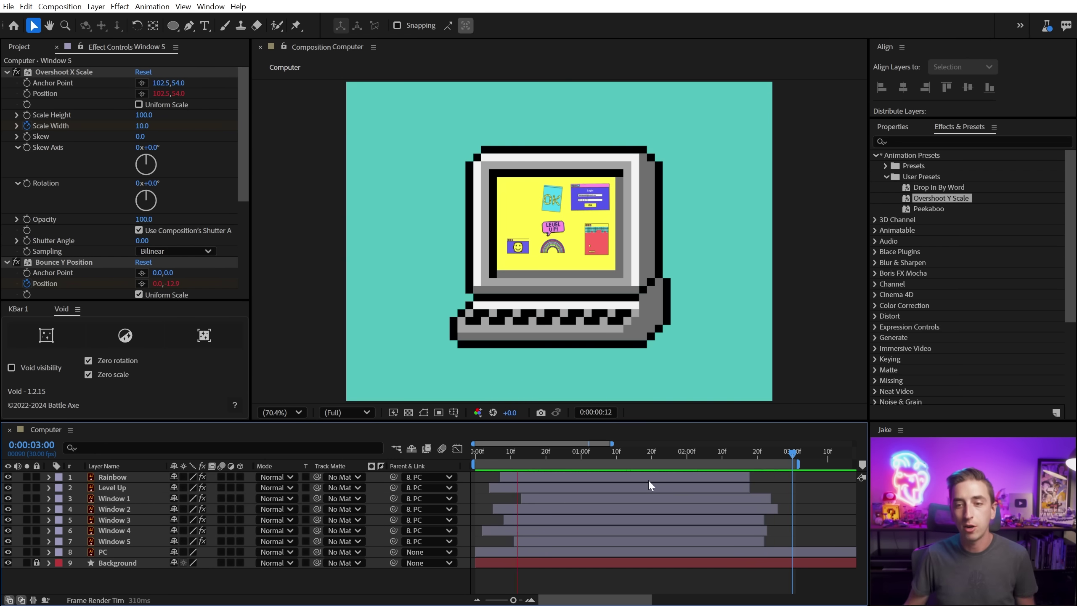
pyautogui.moveTo(572, 453); pyautogui.dragTo(592, 456)
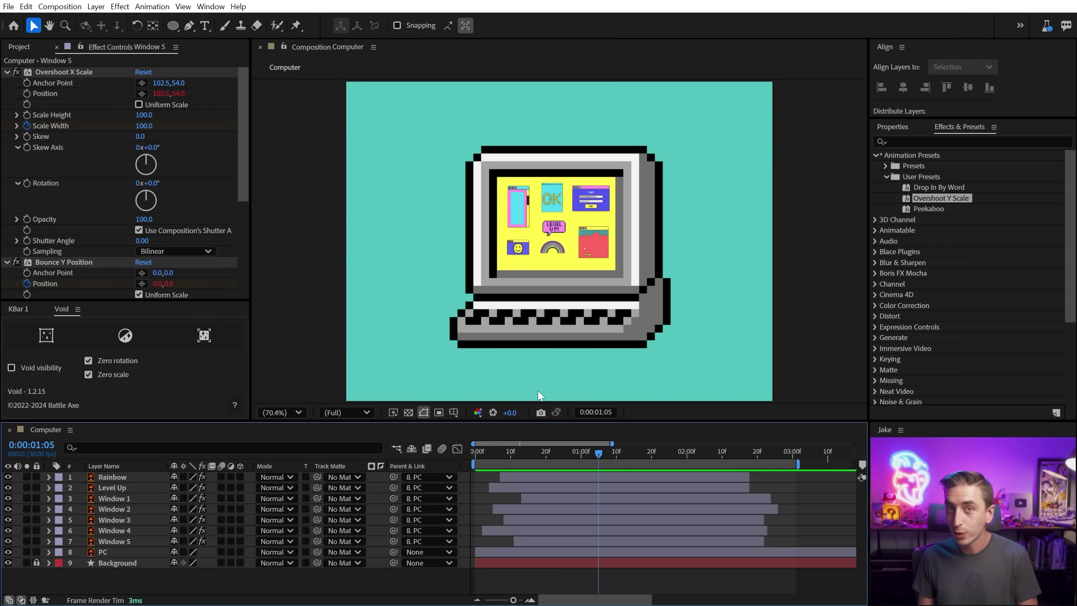
pyautogui.click(117, 542)
pyautogui.keyDown('shift'); pyautogui.click(115, 478); pyautogui.keyUp('shift')
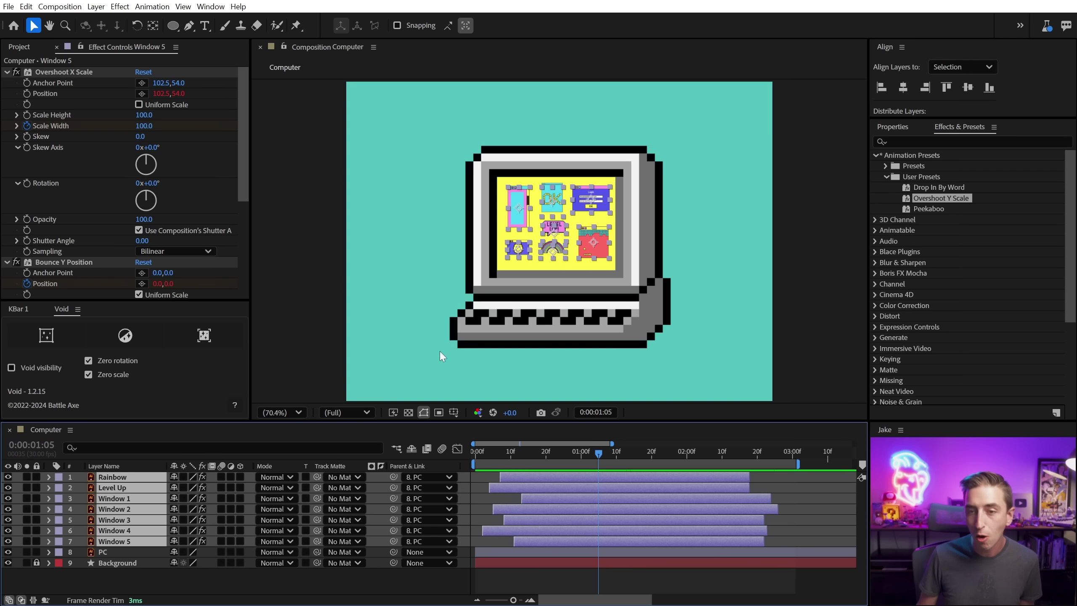
pyautogui.moveTo(597, 243); pyautogui.dragTo(595, 246)
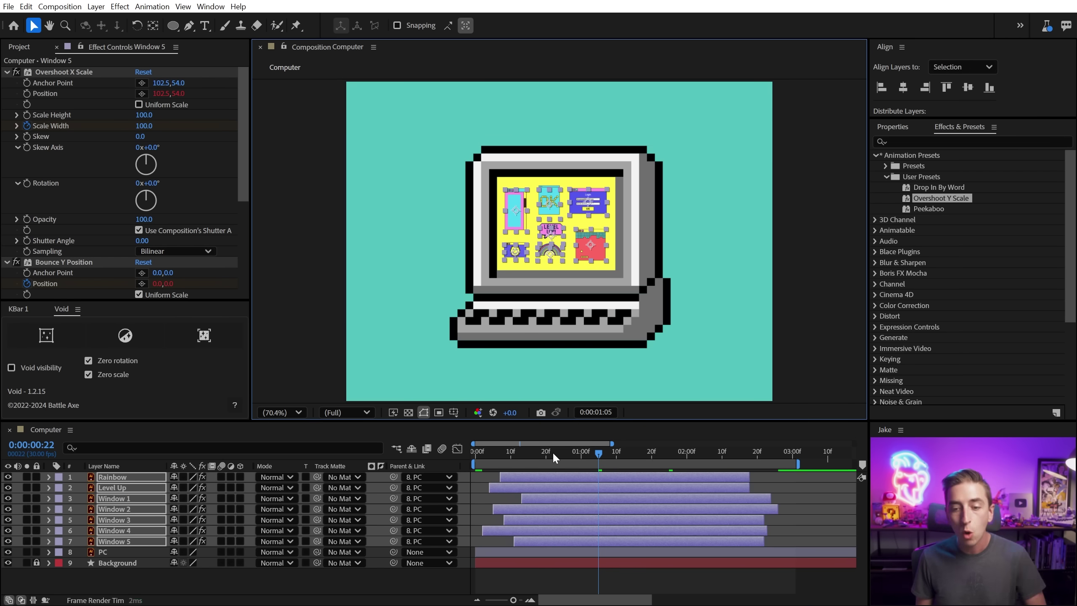
pyautogui.click(475, 451)
pyautogui.press('space')
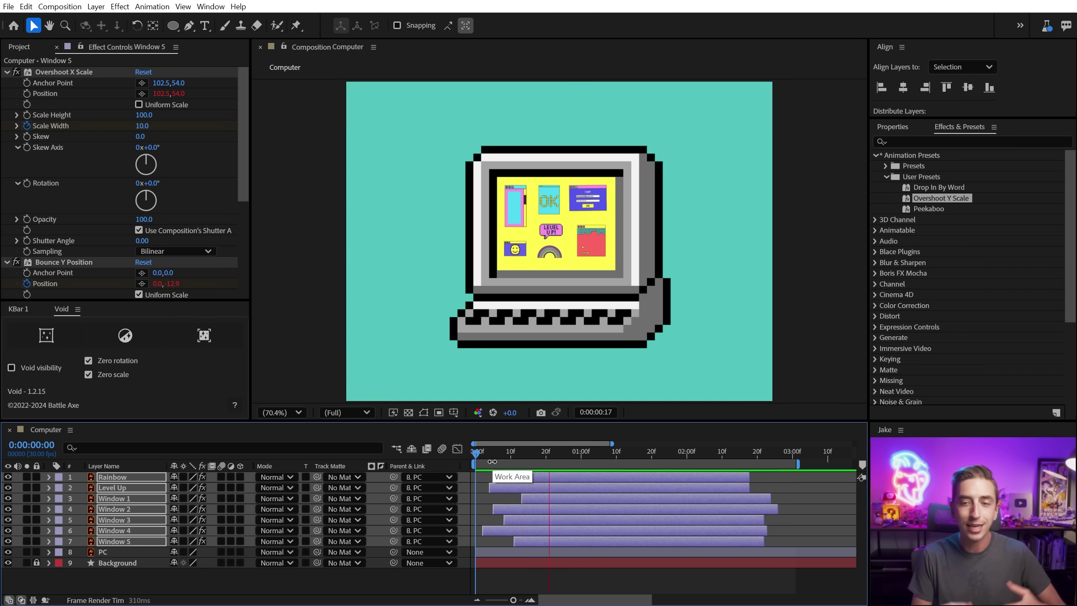